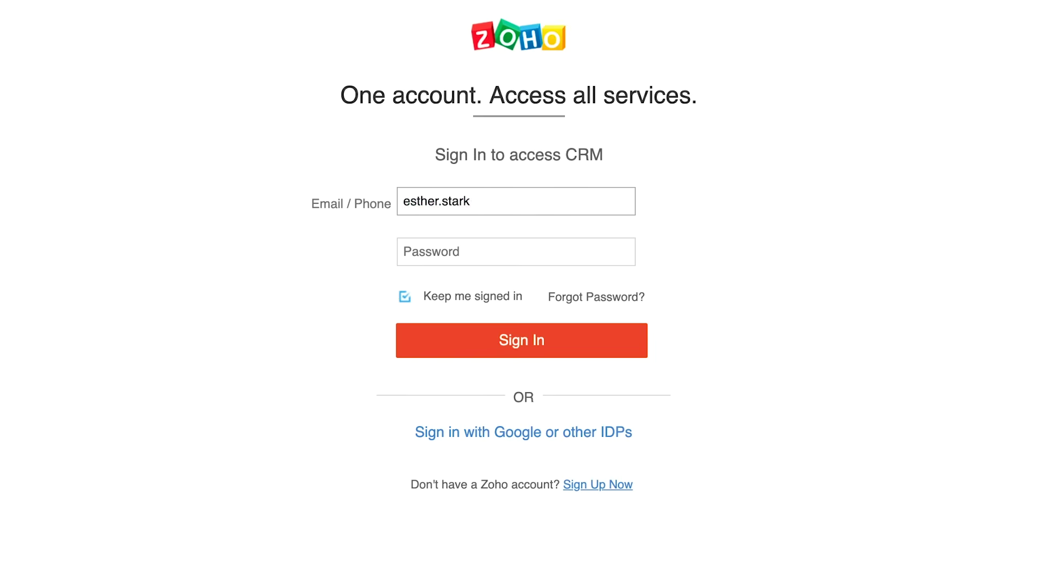
pyautogui.write('@zylker.com')
# - Enter the account email and password and sign in to Zoho CRM
pyautogui.press('Tab')
pyautogui.write('••••••••••')
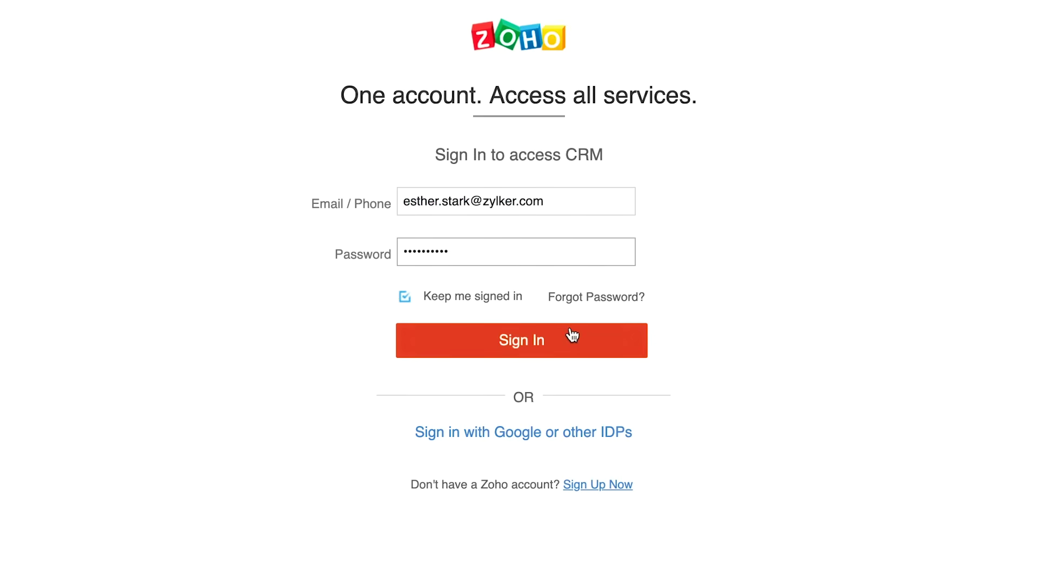
pyautogui.click(572, 336)
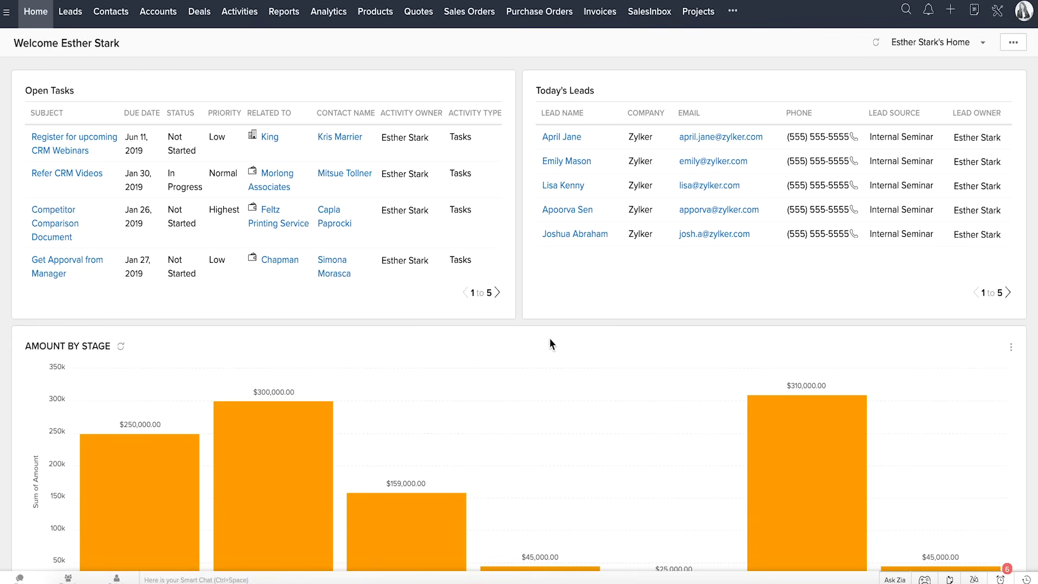
# - Try Classic View, return to the personal home layout, and check the home component options
pyautogui.click(909, 46)
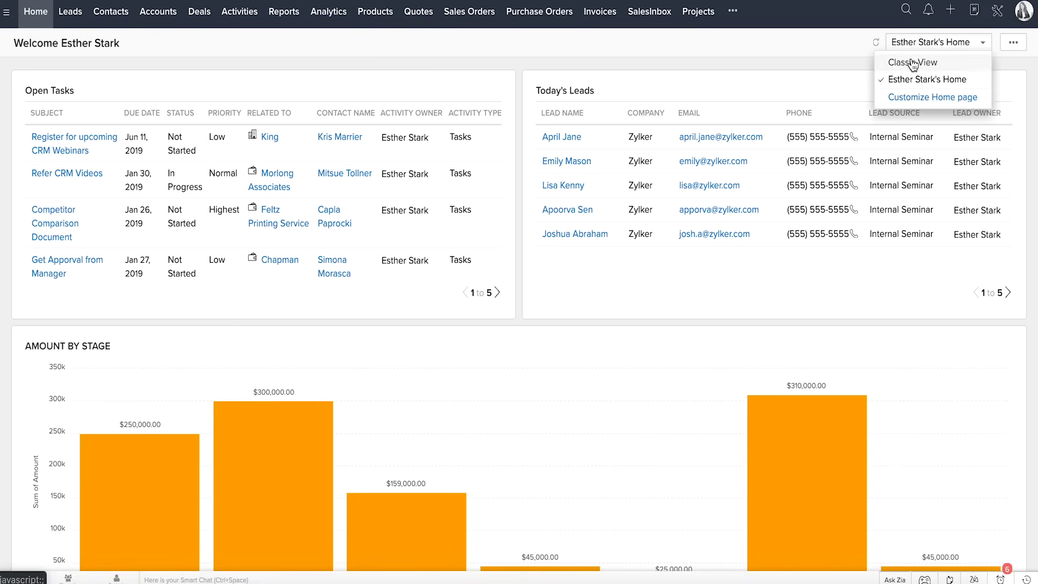
pyautogui.click(912, 63)
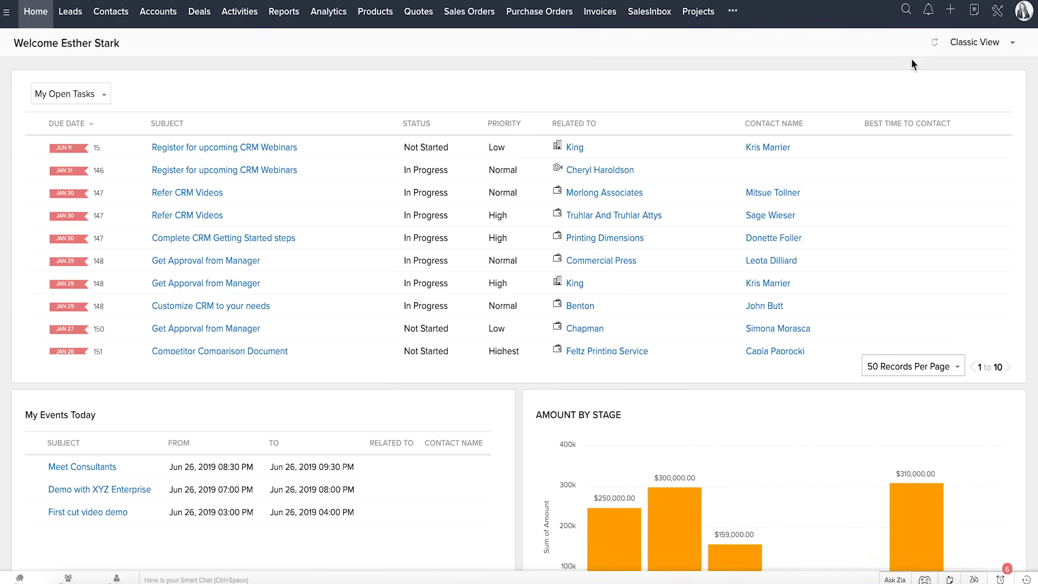
pyautogui.moveTo(926, 95)
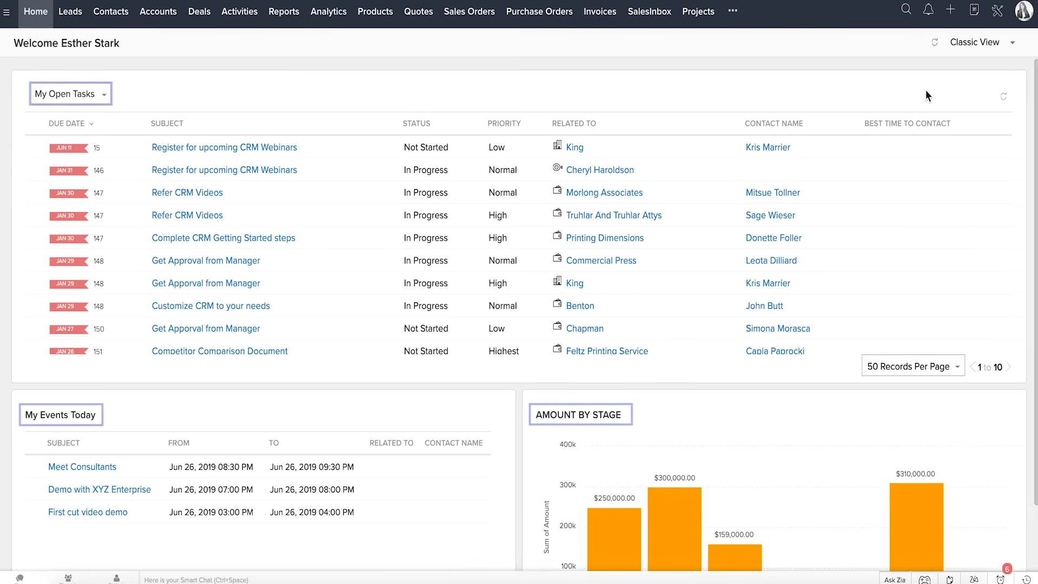
pyautogui.click(973, 42)
pyautogui.click(958, 78)
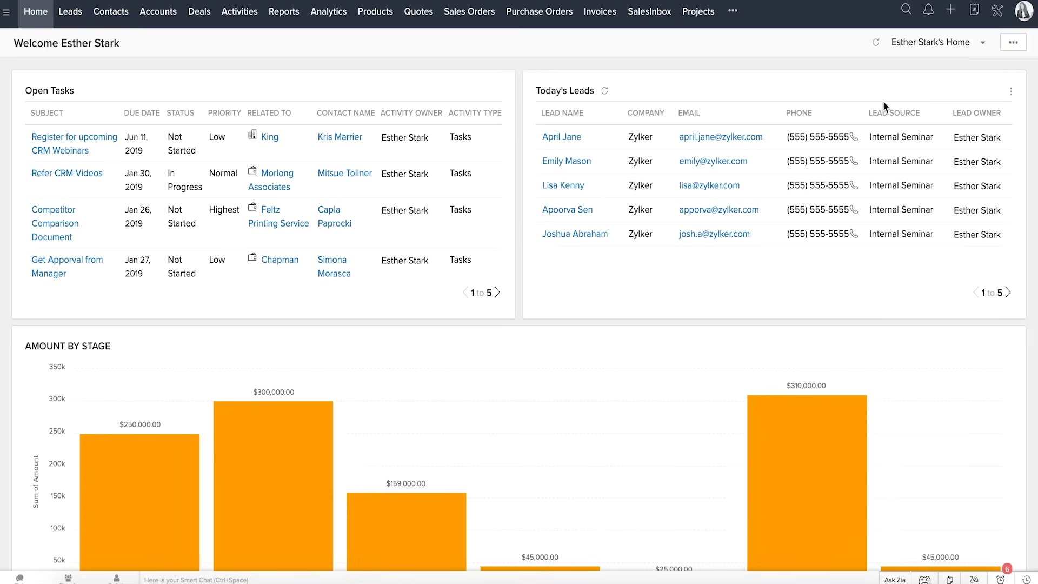
pyautogui.click(1013, 44)
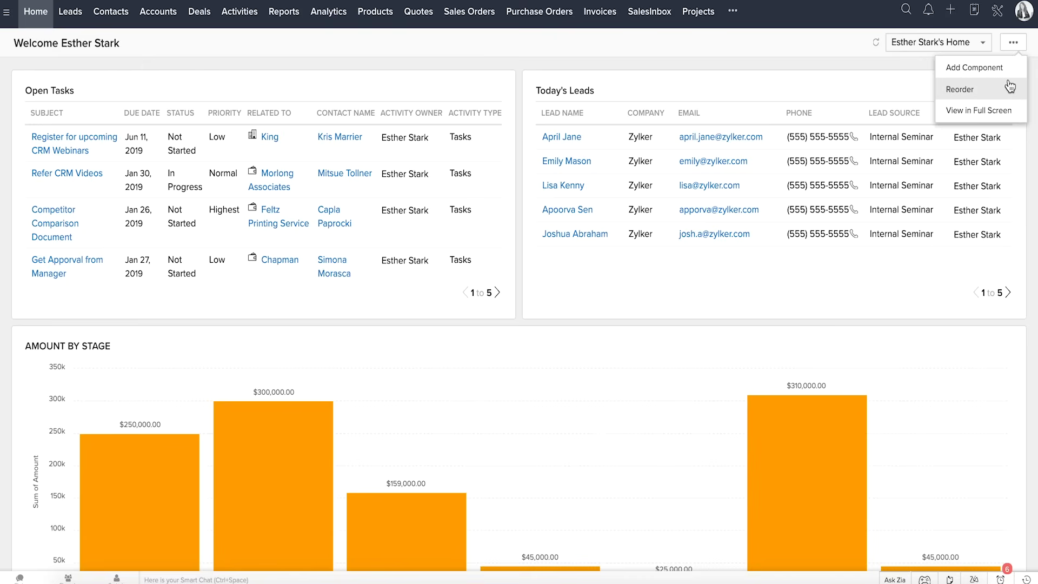
pyautogui.click(982, 42)
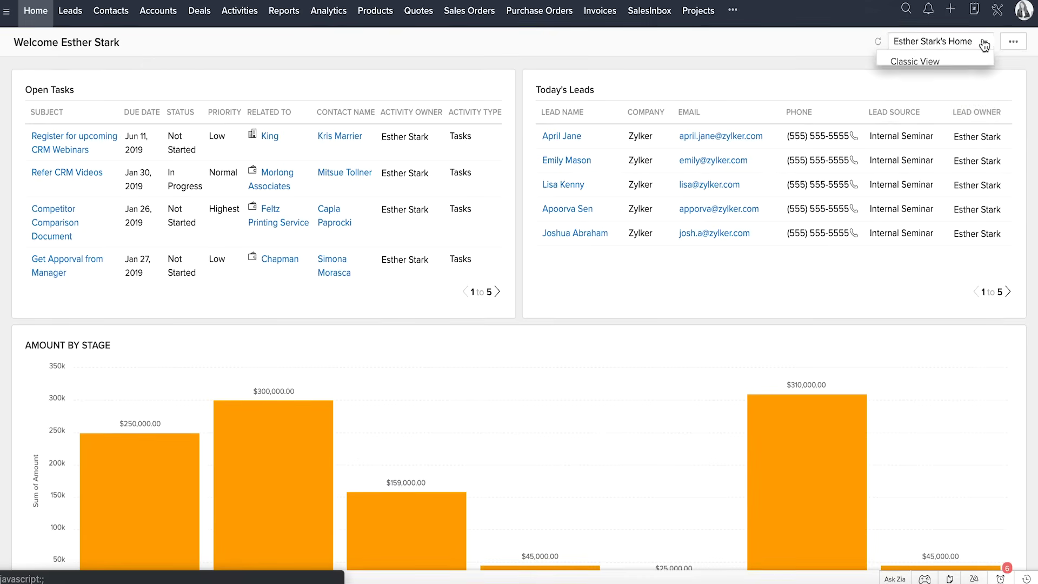
# - Start a new home page with Deals Created, Deals in Pipeline, Revenue Lost, Deals by Stages, and Amount by Stage
pyautogui.click(967, 95)
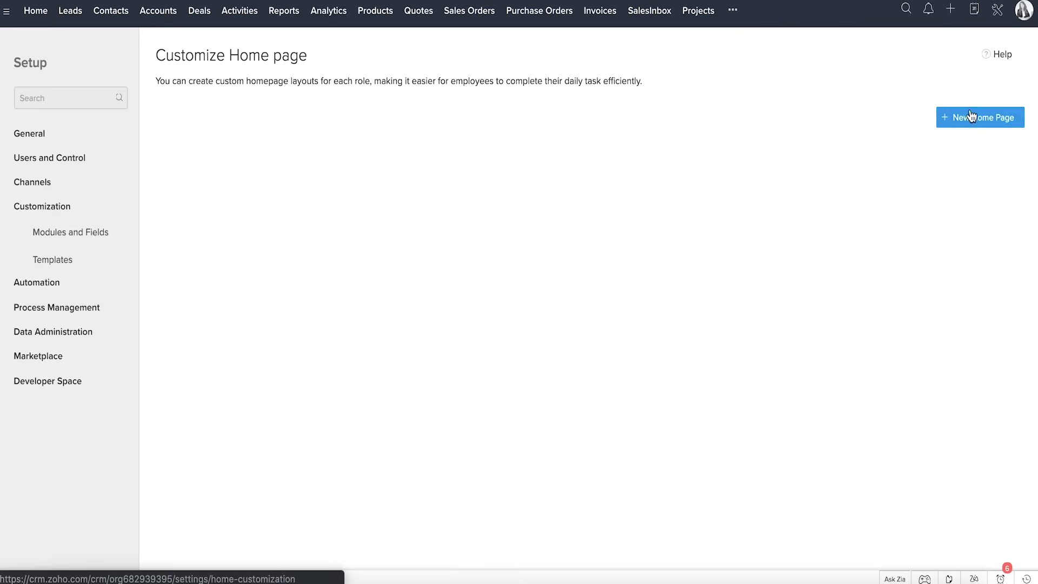
pyautogui.click(971, 117)
pyautogui.click(103, 93)
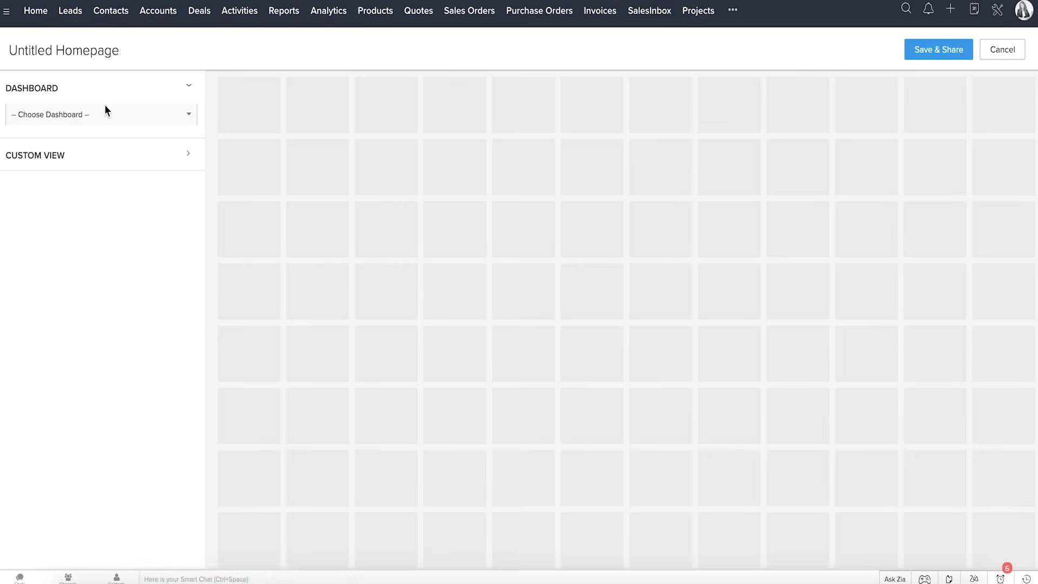
pyautogui.click(105, 114)
pyautogui.click(89, 200)
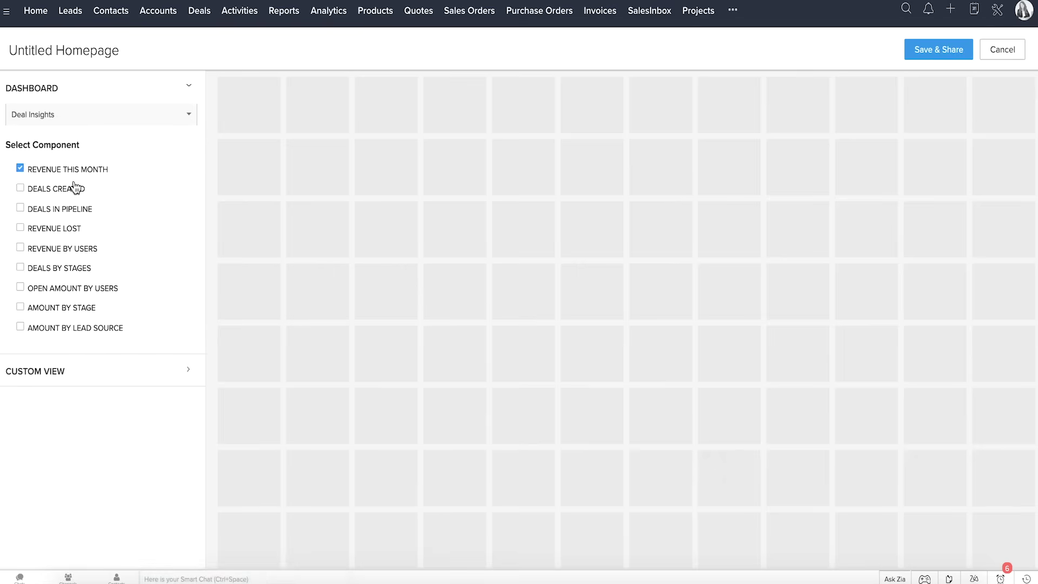
pyautogui.click(74, 188)
pyautogui.click(74, 209)
pyautogui.click(73, 228)
pyautogui.click(74, 269)
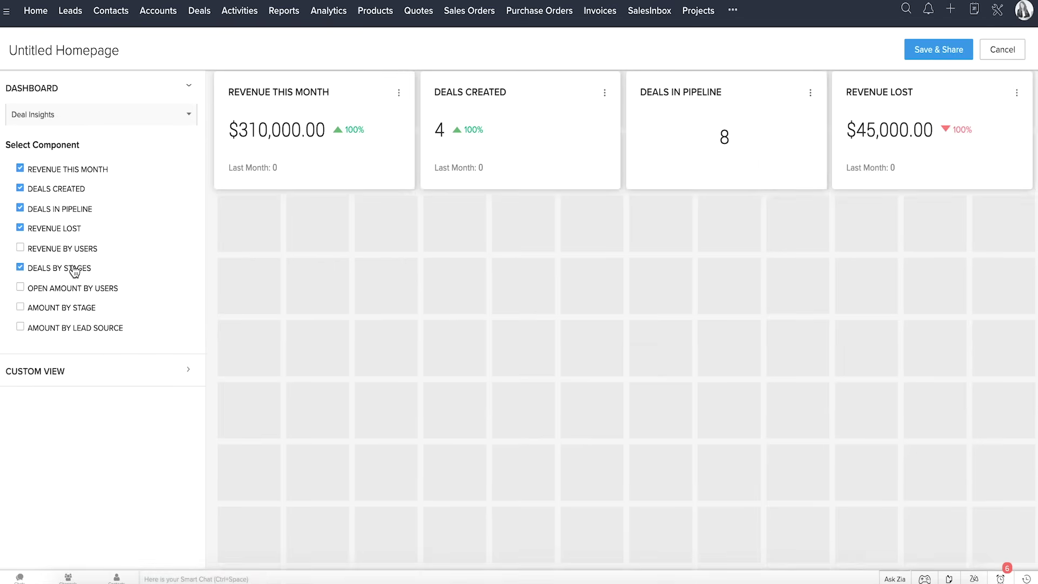
pyautogui.click(69, 308)
# - Add the Deals views Closing Next Month and Closing This Month to the page
pyautogui.click(68, 371)
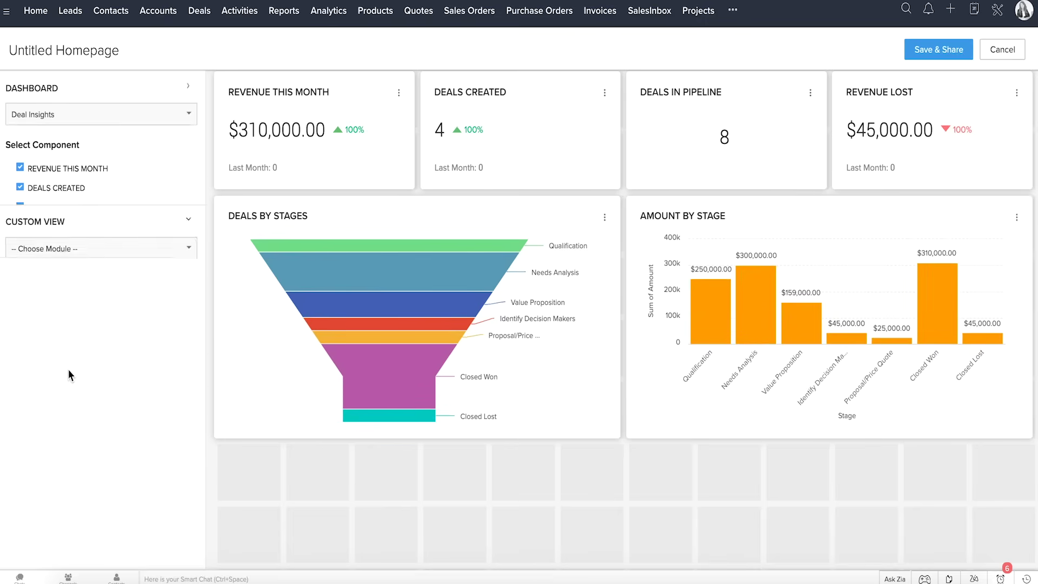
pyautogui.click(46, 150)
pyautogui.write('d')
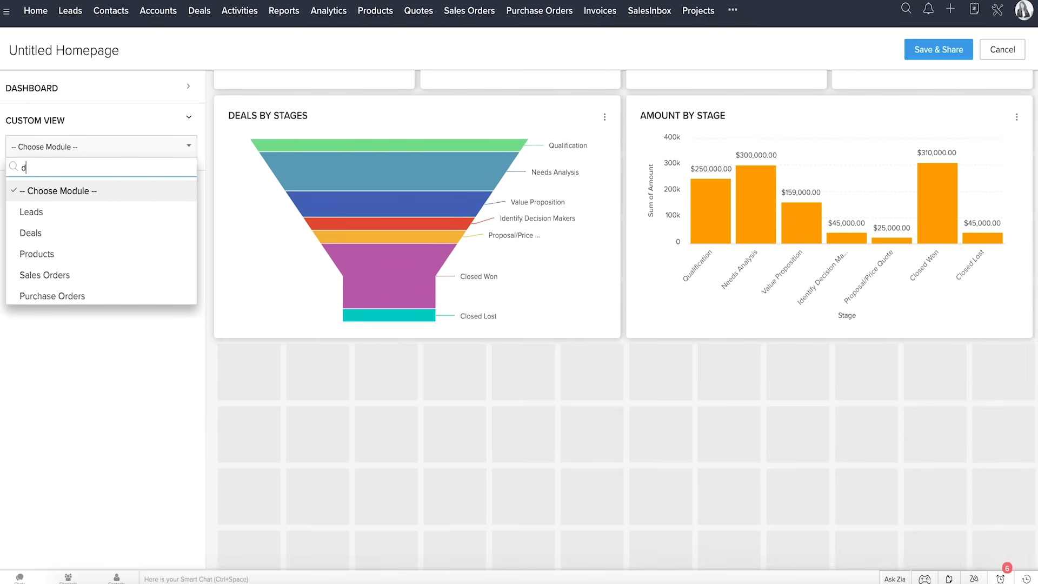
pyautogui.write('eals')
pyautogui.click(57, 191)
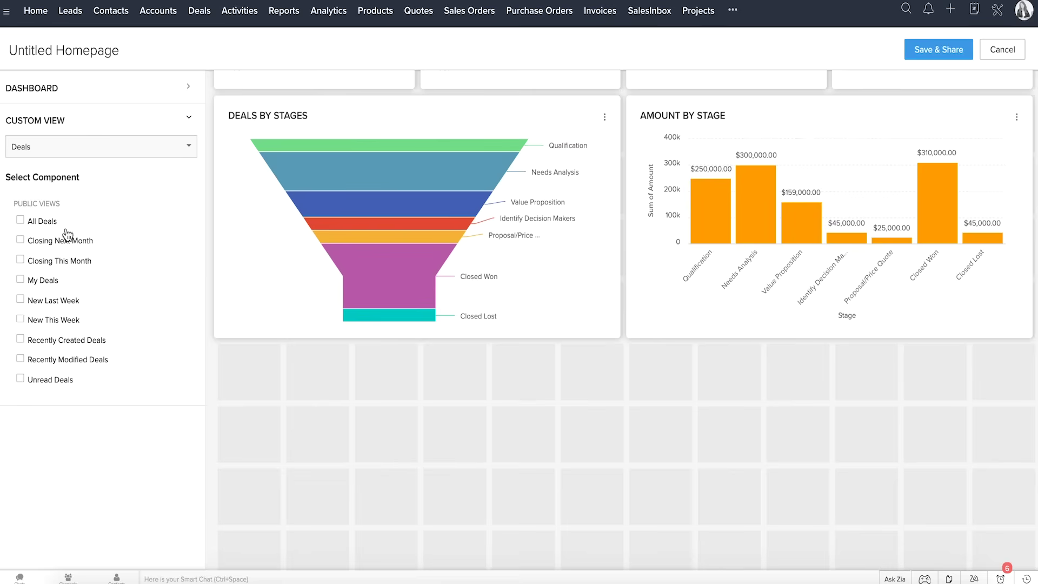
pyautogui.click(59, 240)
pyautogui.click(59, 260)
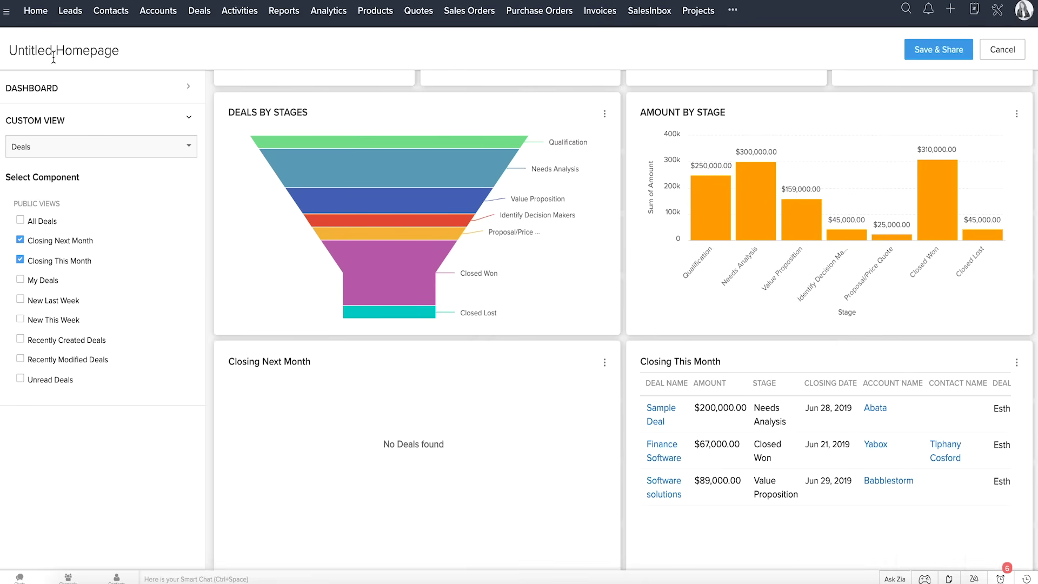
# - Rename the page to Sales Rep and save it, shared with the Sales Rep role
pyautogui.click(53, 59)
pyautogui.press('BackSpace')
pyautogui.write('Sales ')
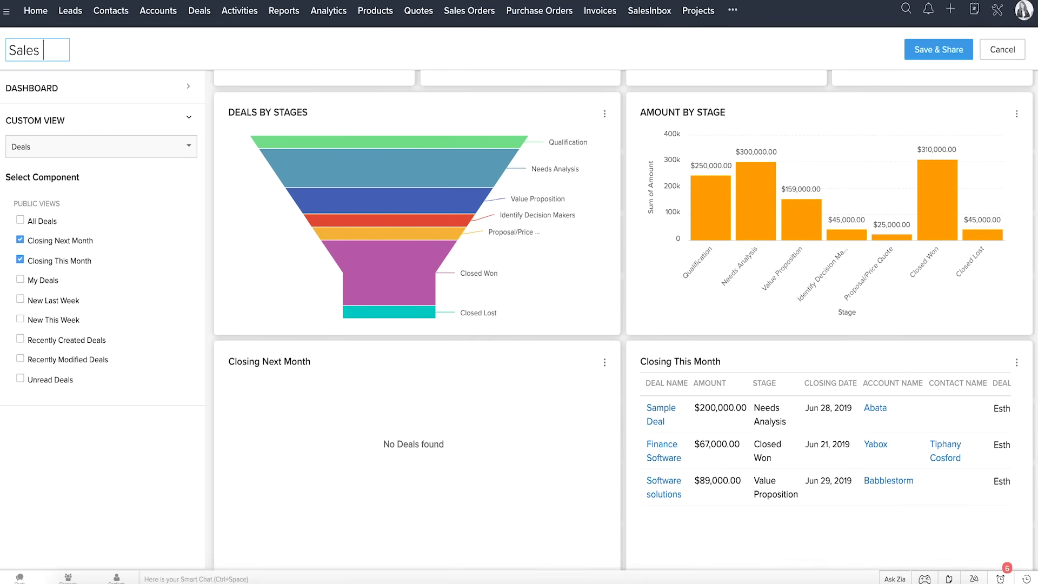
pyautogui.write('Rep')
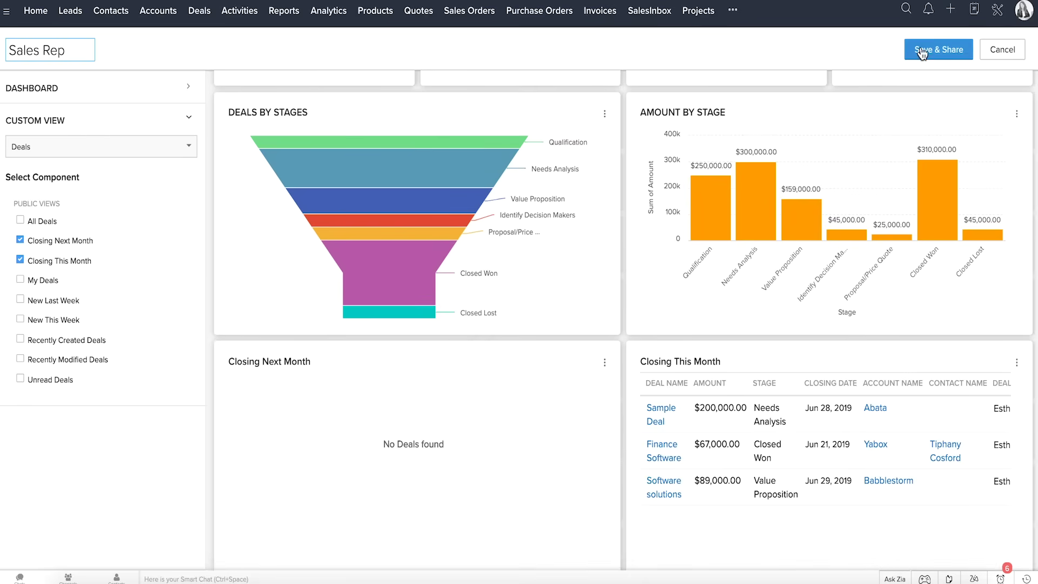
pyautogui.click(921, 53)
pyautogui.click(520, 97)
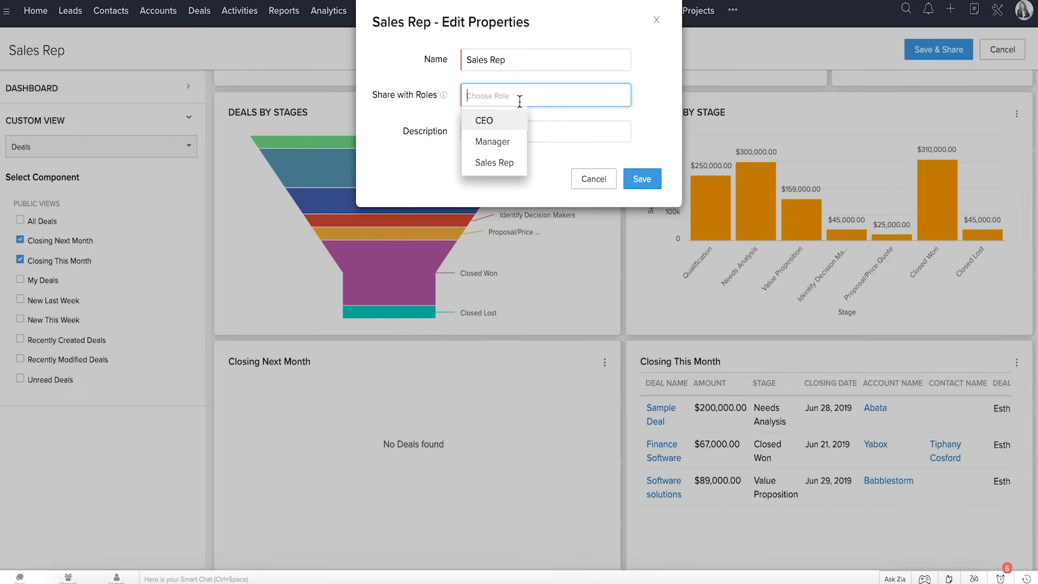
pyautogui.click(496, 163)
pyautogui.click(642, 178)
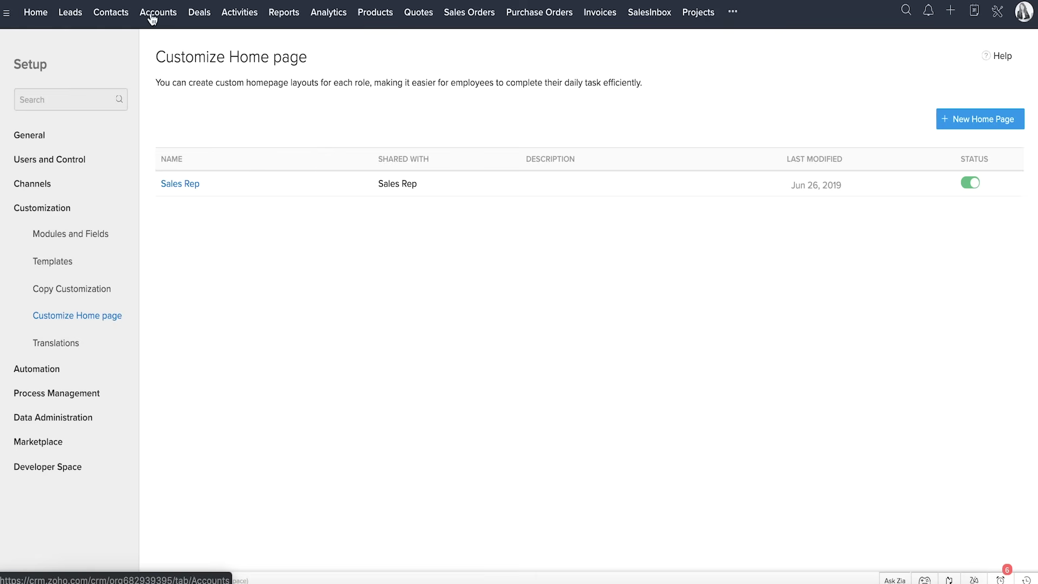
# - Open the Leads list, browse the additional modules, and start a new custom module
pyautogui.click(68, 14)
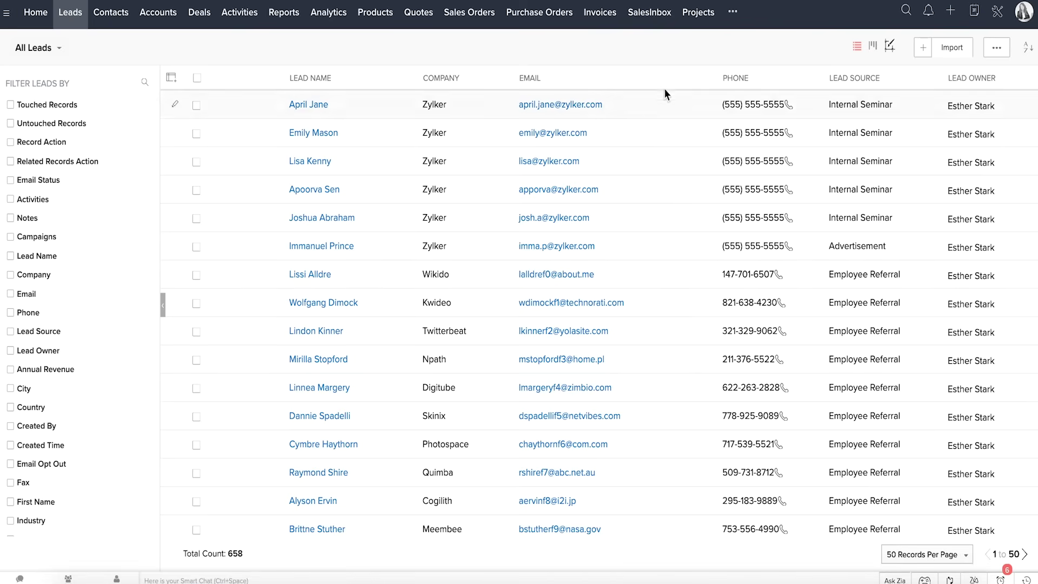
pyautogui.click(734, 14)
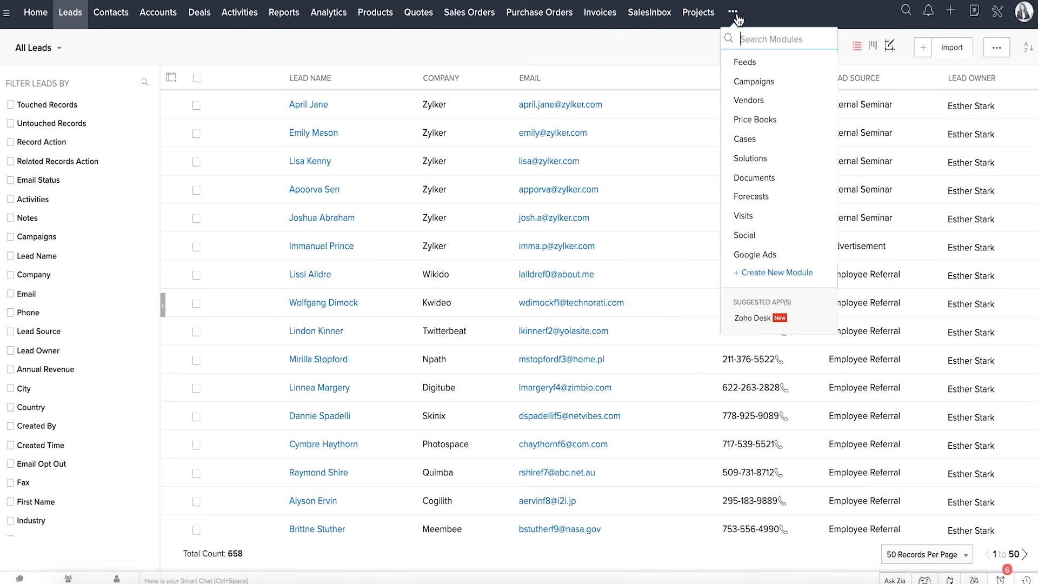
pyautogui.click(795, 276)
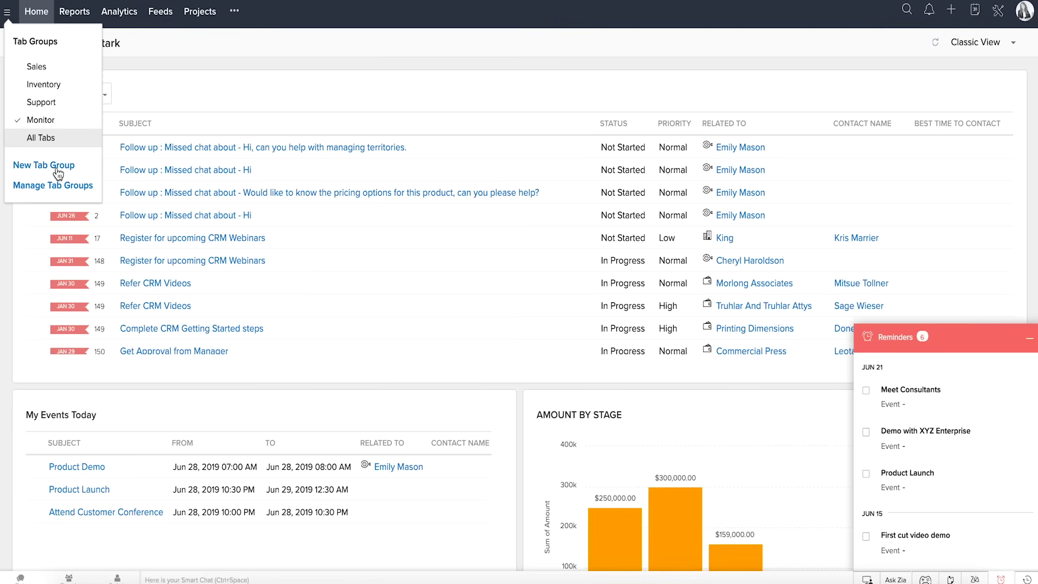
# - Switch through the Sales, Inventory and Support tab groups, then bring up global search
pyautogui.click(45, 67)
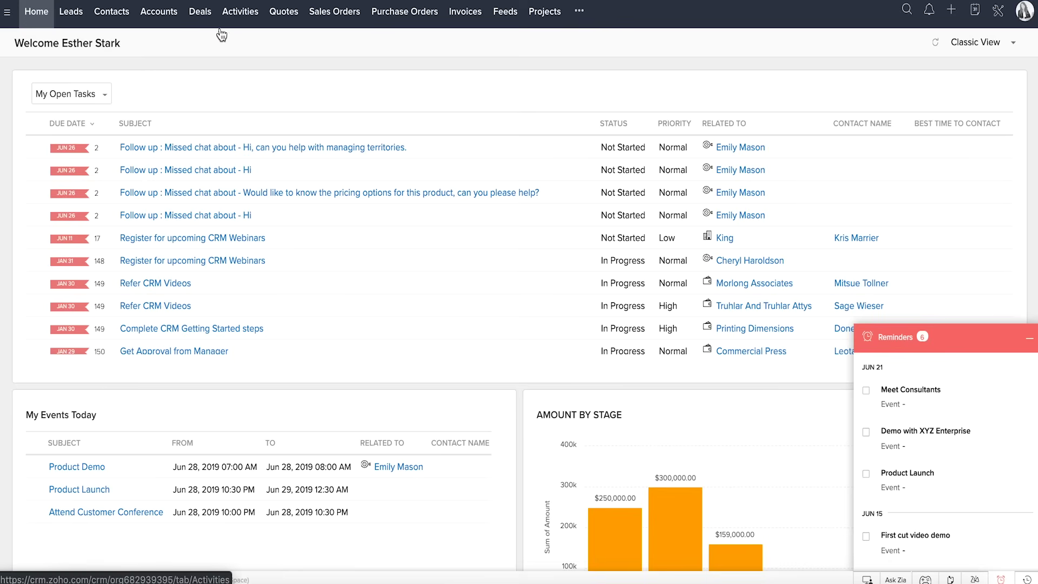
pyautogui.click(8, 14)
pyautogui.click(43, 85)
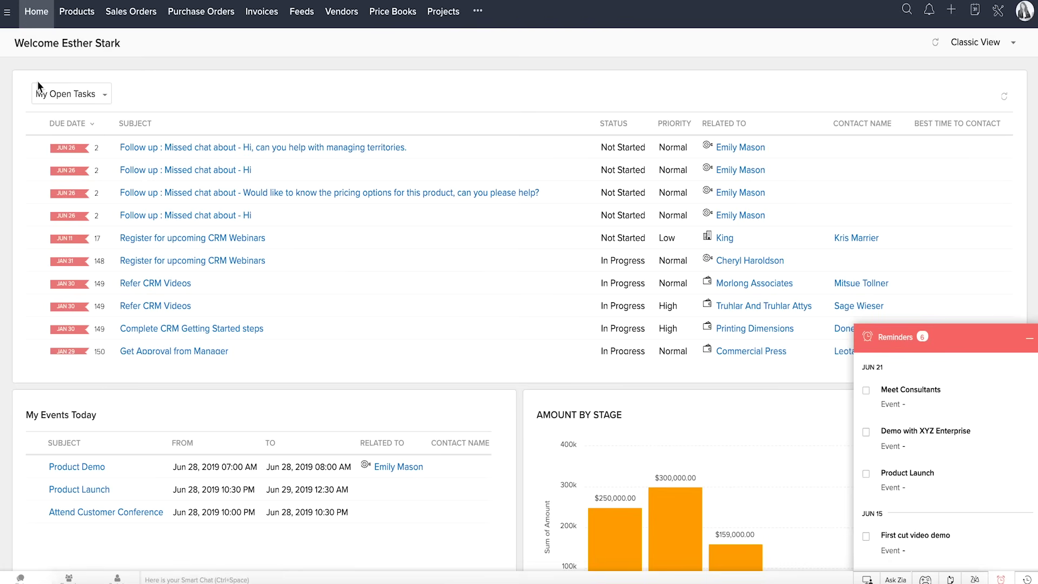
pyautogui.click(8, 14)
pyautogui.click(36, 102)
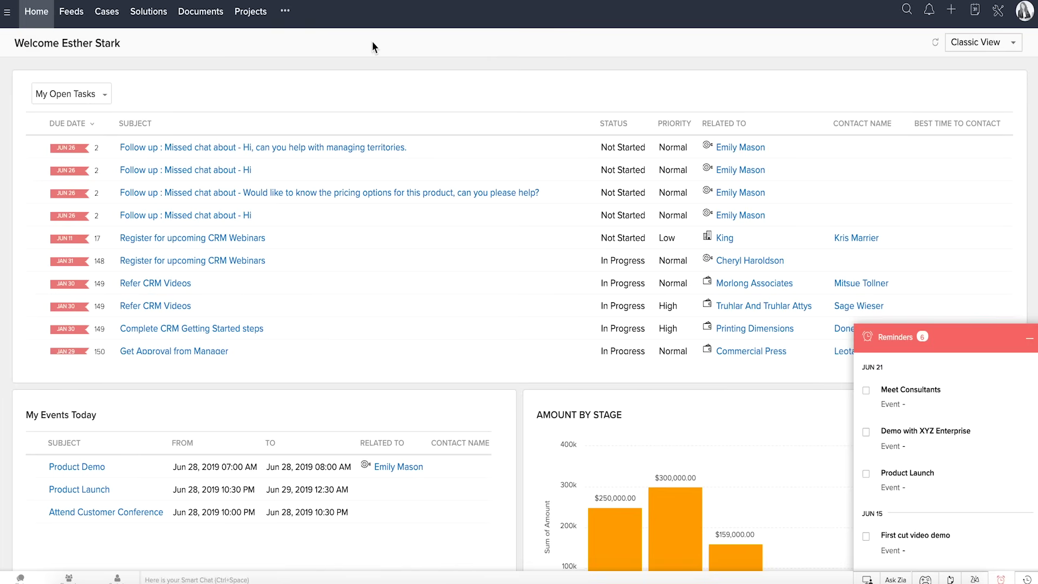
pyautogui.click(906, 11)
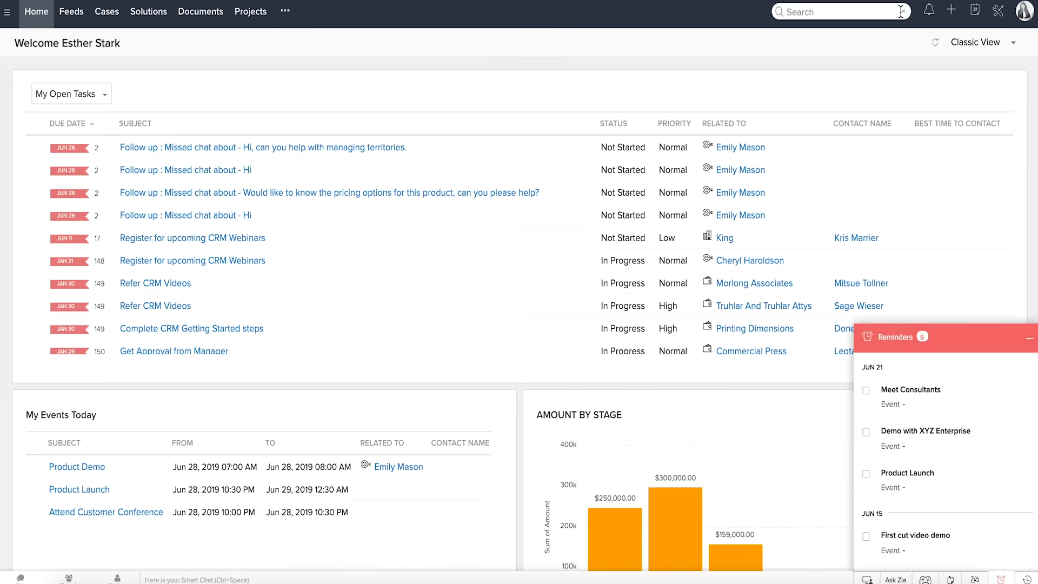
pyautogui.write('attend')
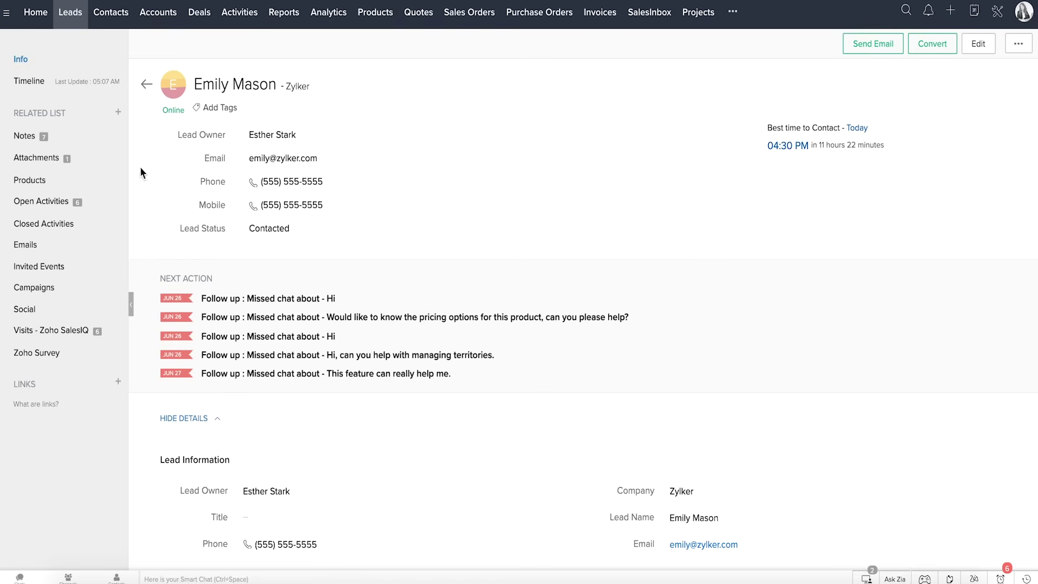
# - Jump to the lead's Open Activities and show the Visitors Online panel
pyautogui.click(85, 208)
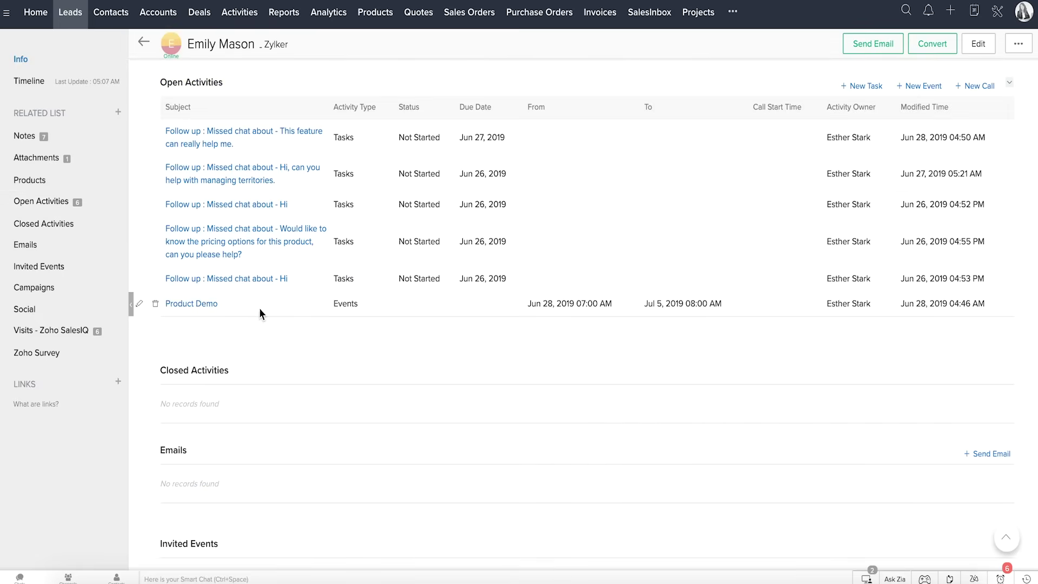
pyautogui.click(868, 576)
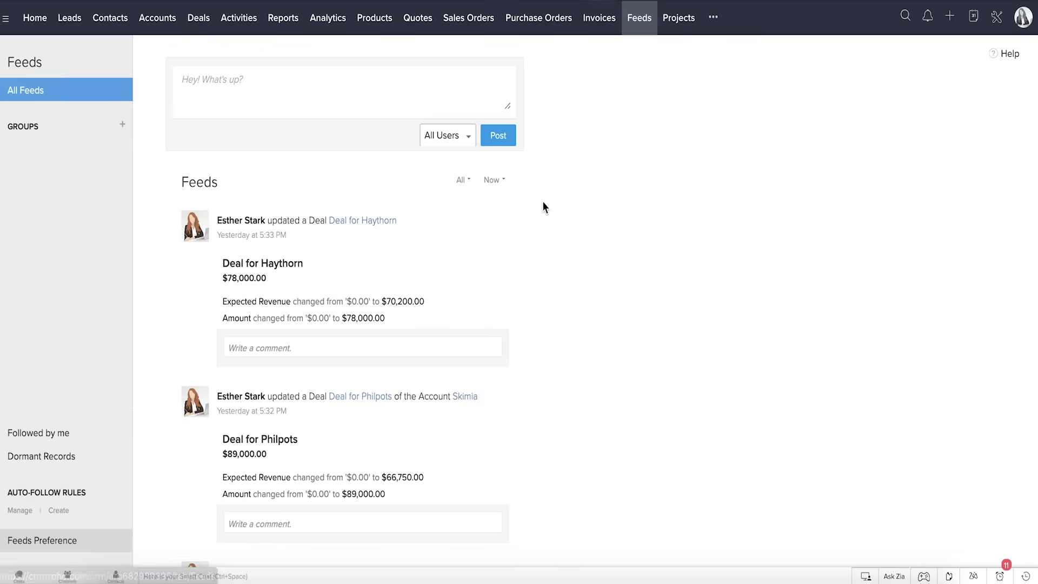
pyautogui.scroll(-10, 411, 237)
pyautogui.scroll(-5, 411, 236)
pyautogui.scroll(-2, 412, 236)
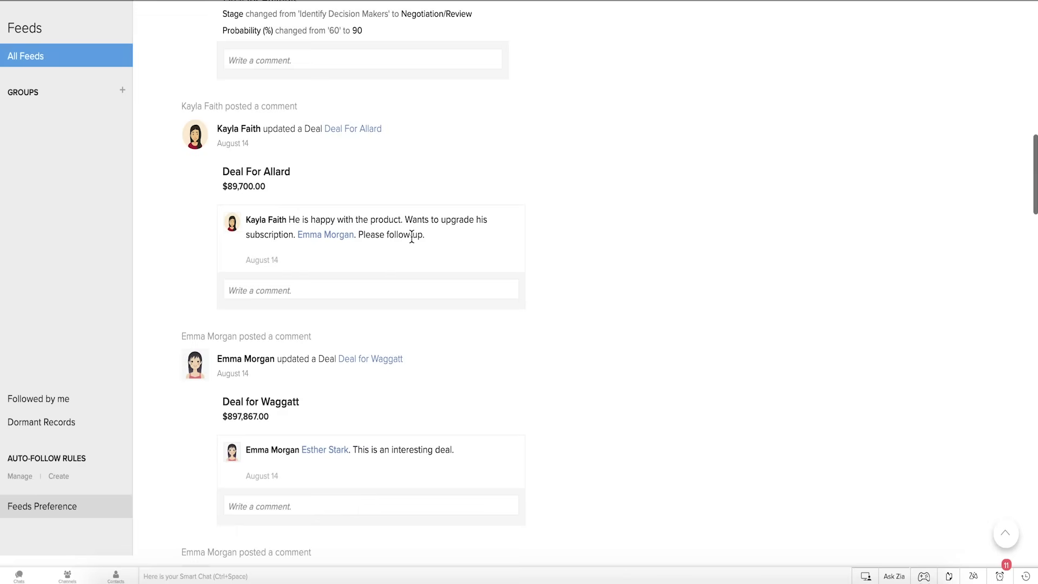
pyautogui.scroll(-1, 411, 236)
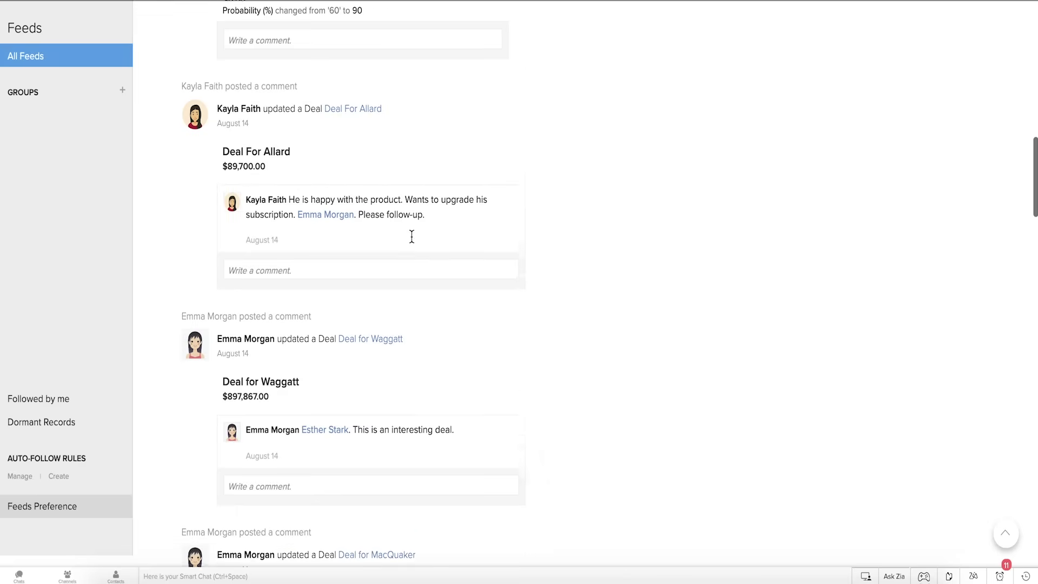
pyautogui.scroll(-5, 411, 236)
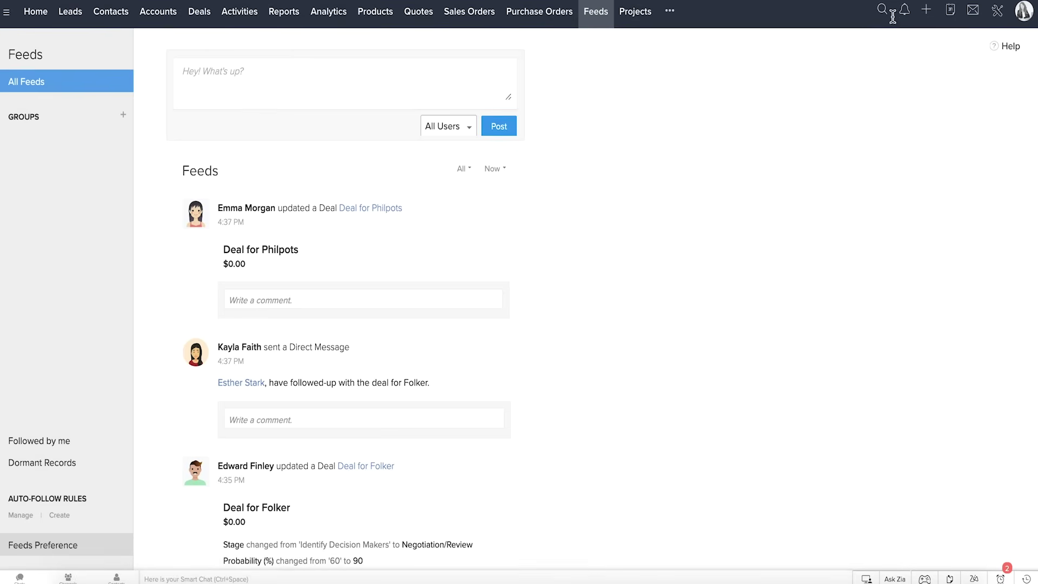
# - Check SalesSignals and Feeds updates, then show the quick-create record types menu
pyautogui.click(904, 12)
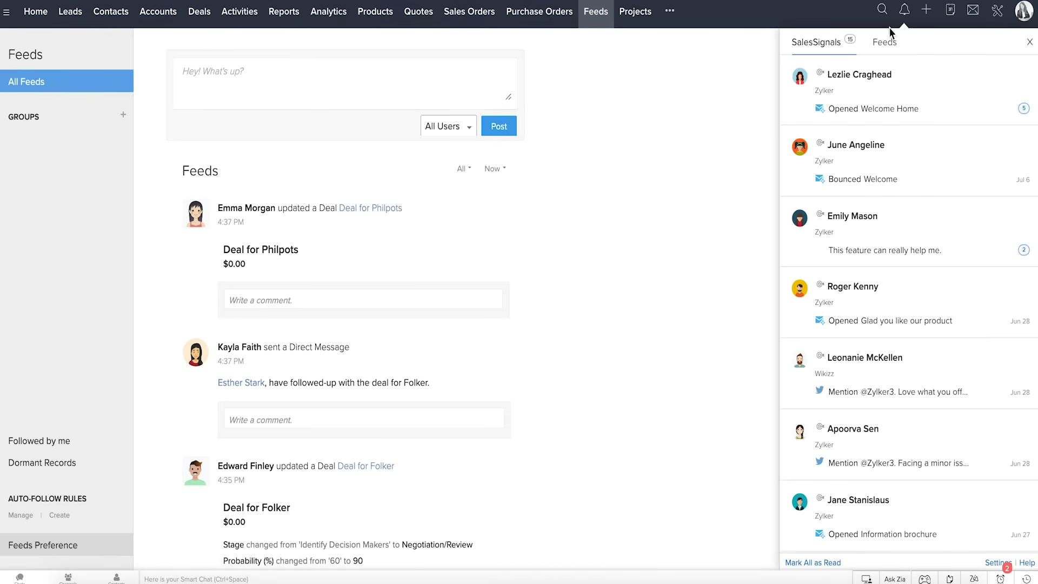
pyautogui.click(885, 42)
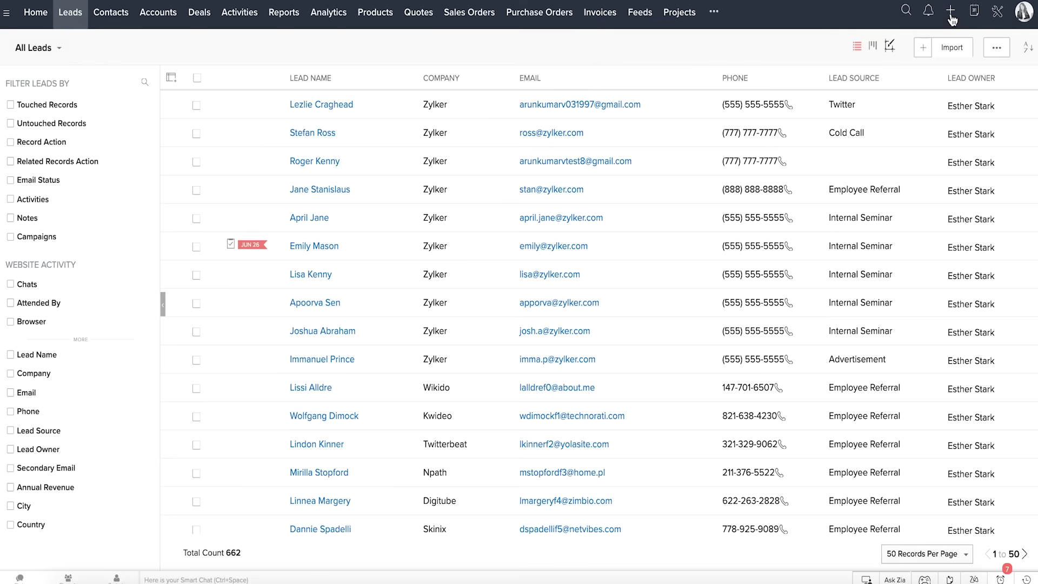
pyautogui.click(951, 13)
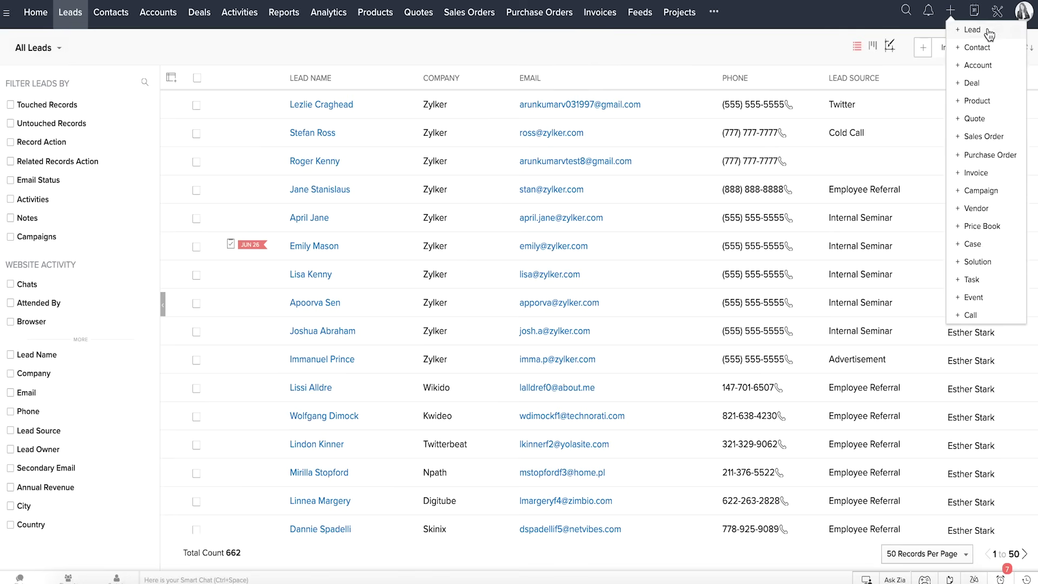
pyautogui.click(977, 14)
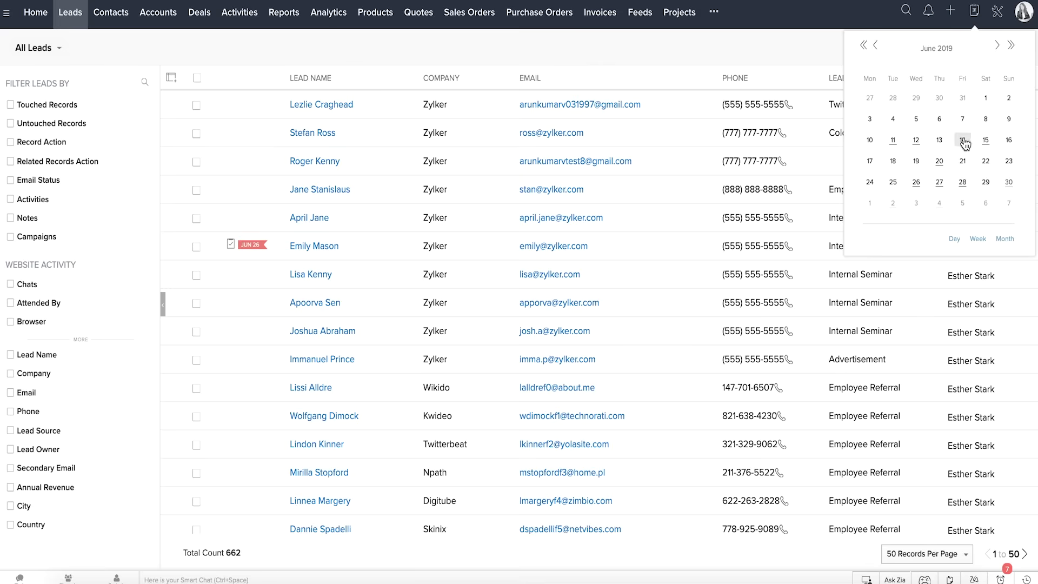
pyautogui.click(1008, 183)
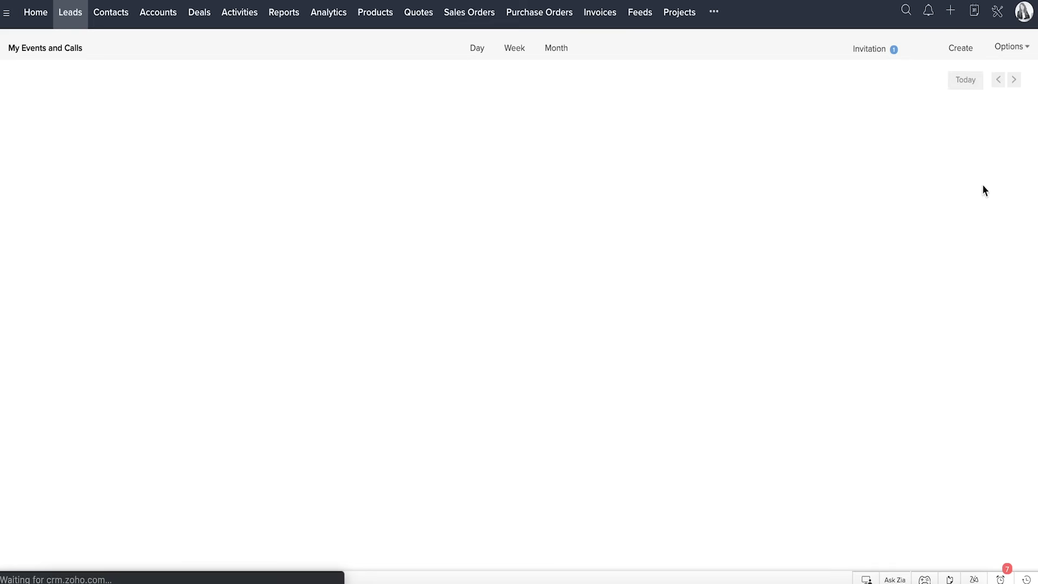
pyautogui.click(552, 302)
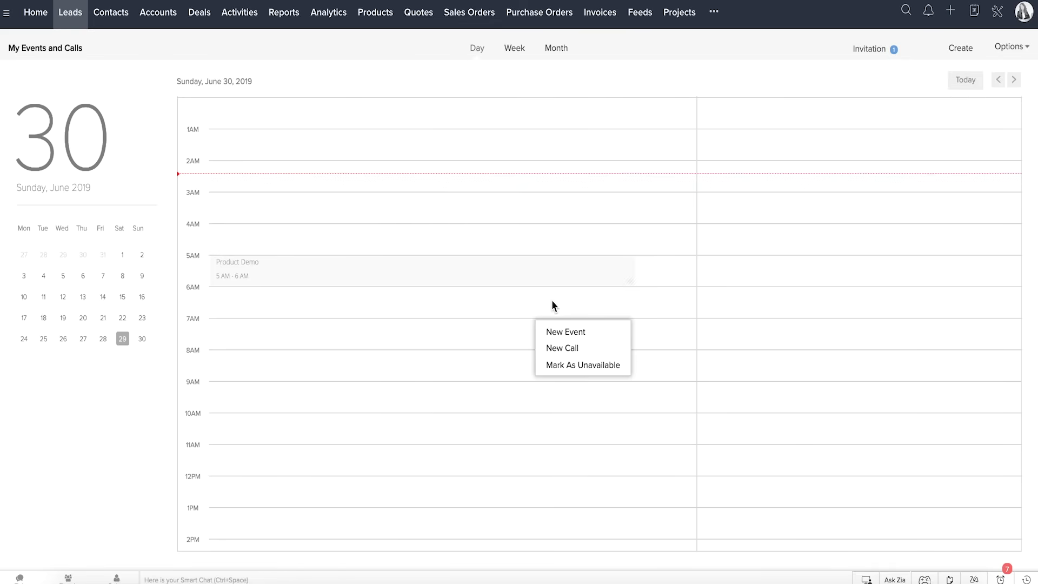
pyautogui.click(578, 367)
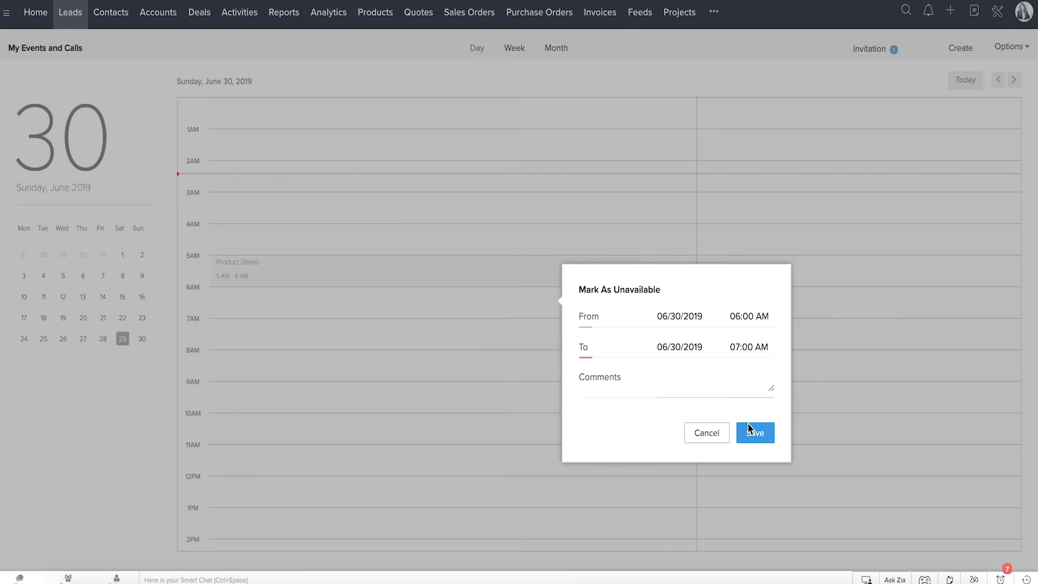
pyautogui.click(715, 439)
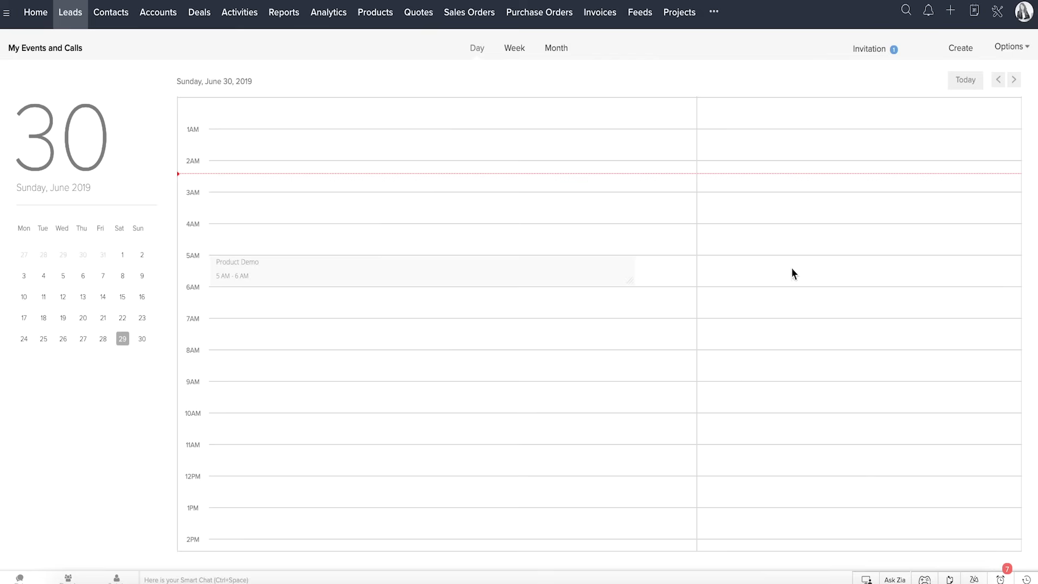
pyautogui.click(871, 55)
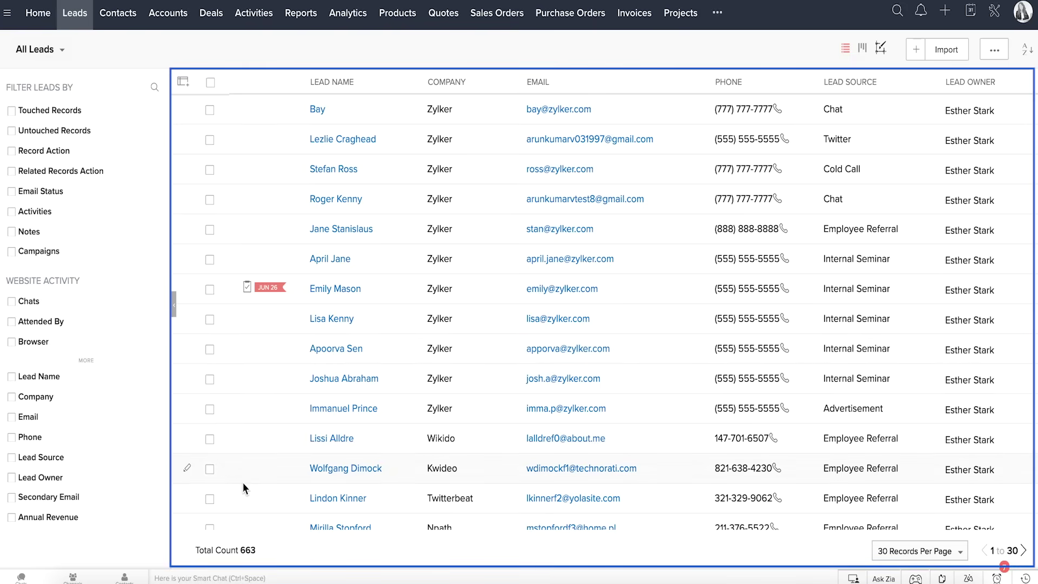
# - Browse the All Leads view list, then start a new lead with Create Lead
pyautogui.click(63, 50)
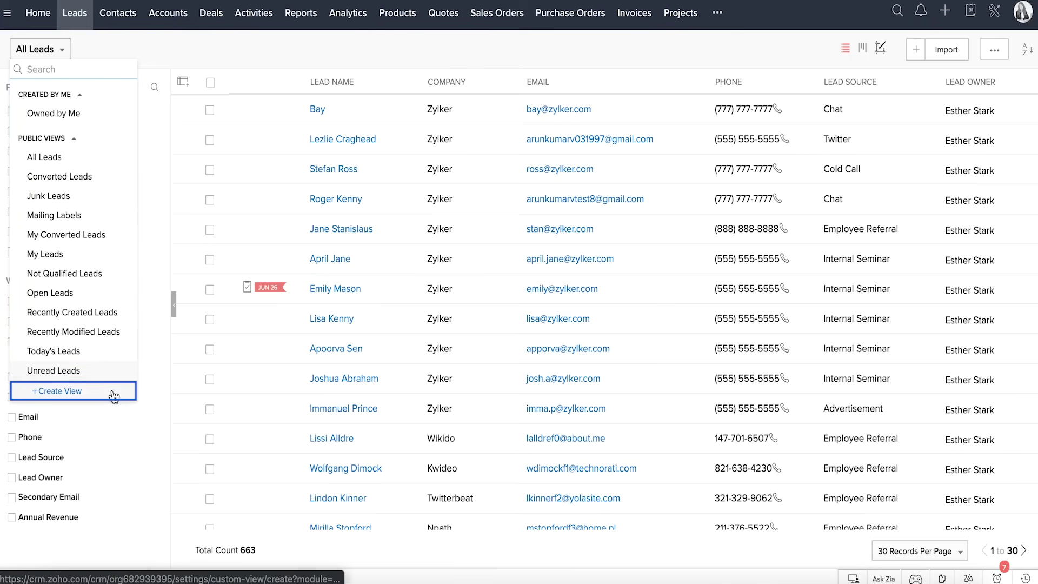
pyautogui.scroll(-5, 110, 395)
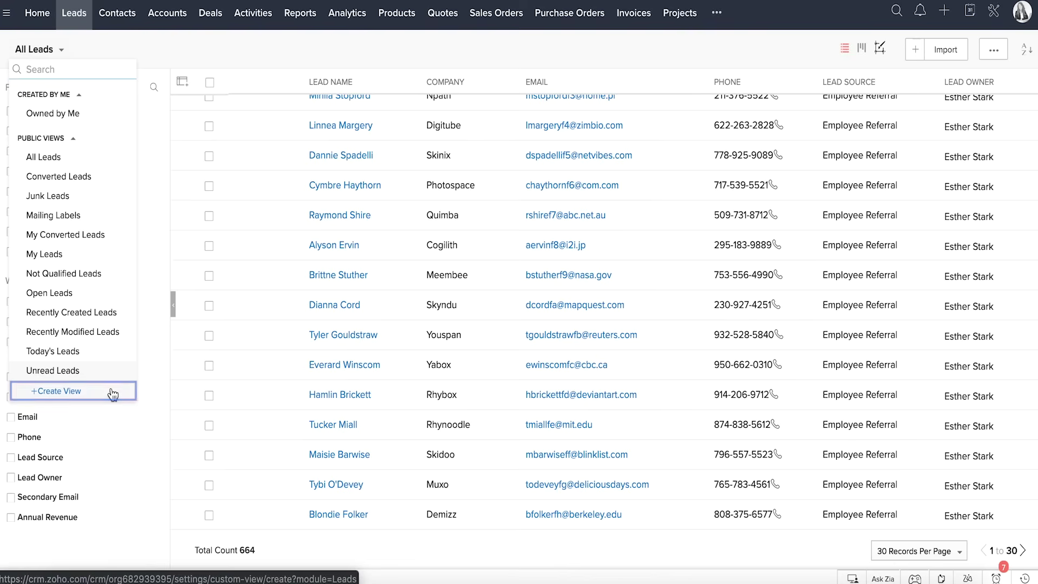
pyautogui.click(918, 50)
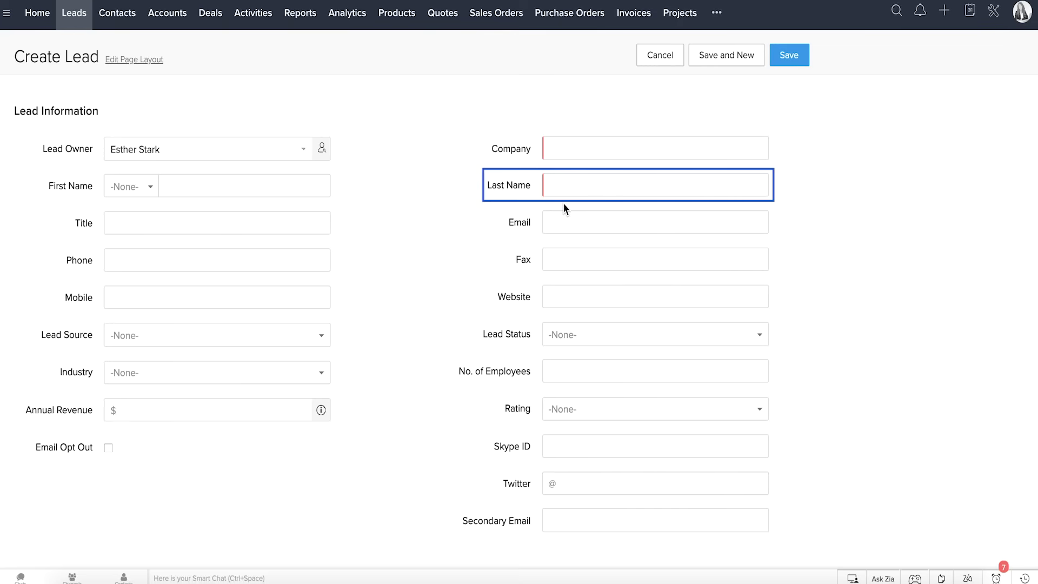
pyautogui.write('une_an')
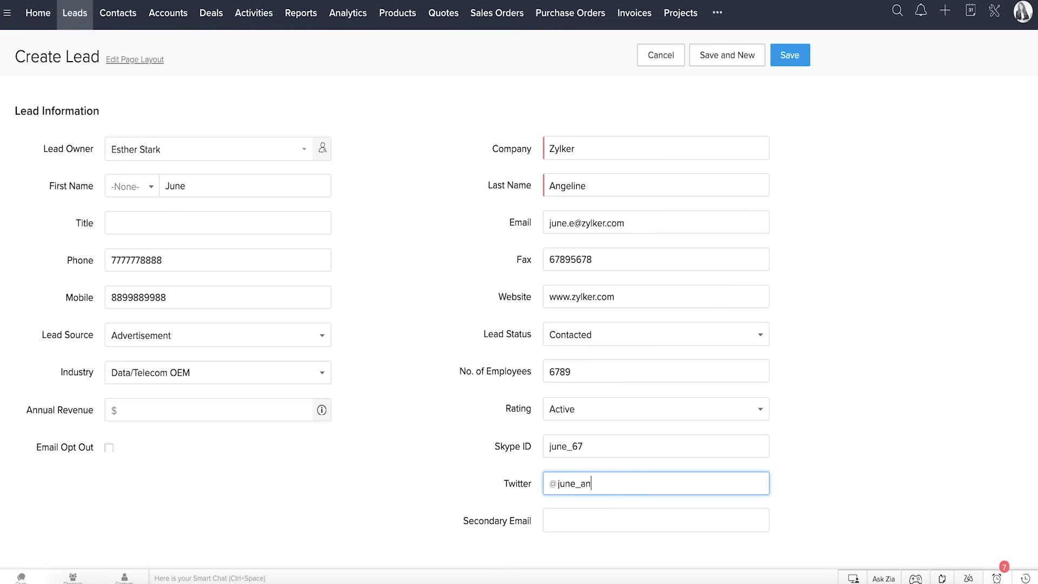
pyautogui.write('geline')
pyautogui.click(791, 380)
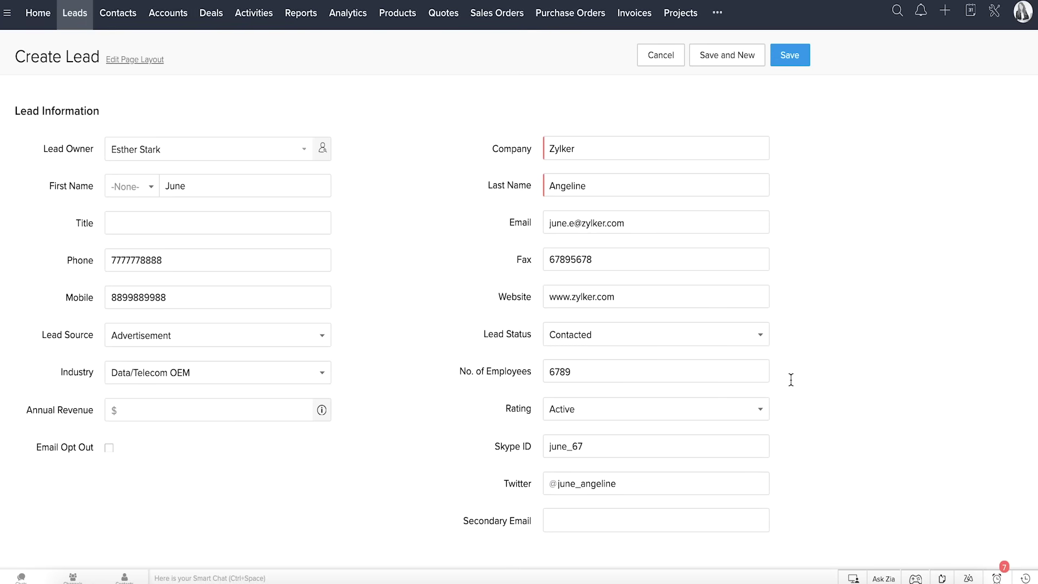
pyautogui.click(788, 57)
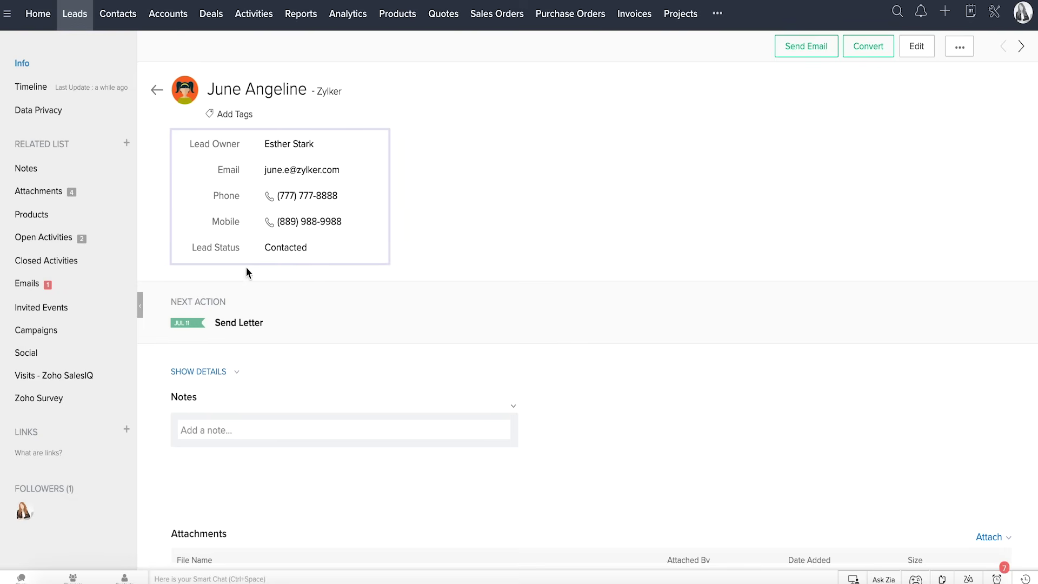
pyautogui.click(200, 372)
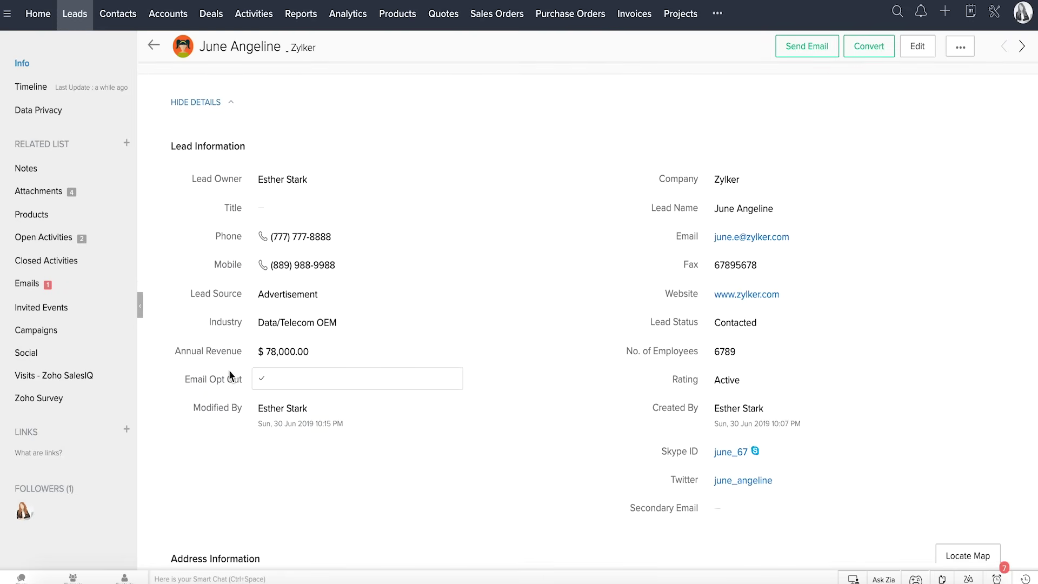
pyautogui.scroll(-3, 229, 369)
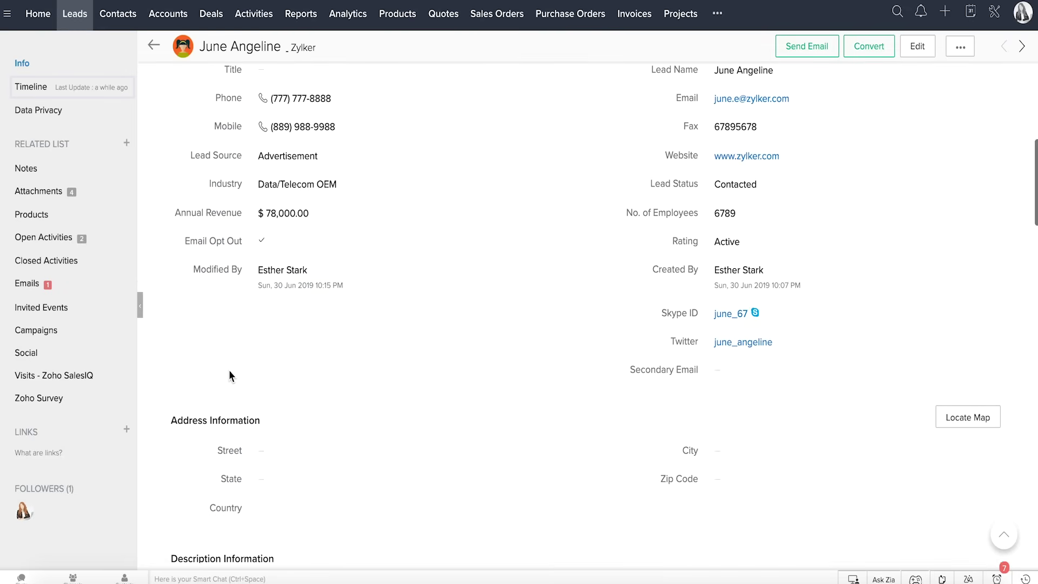
pyautogui.click(101, 95)
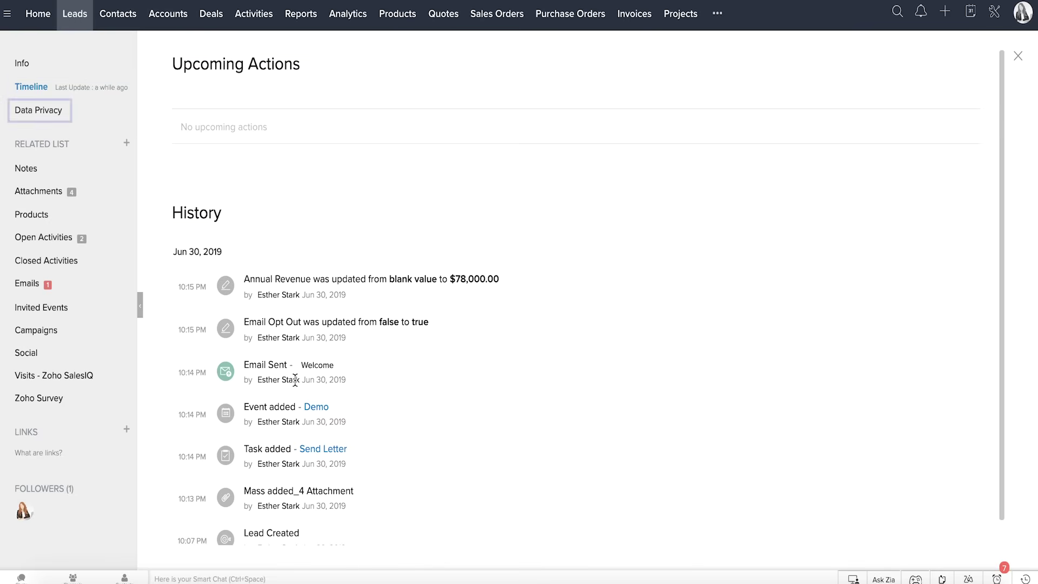
pyautogui.click(89, 115)
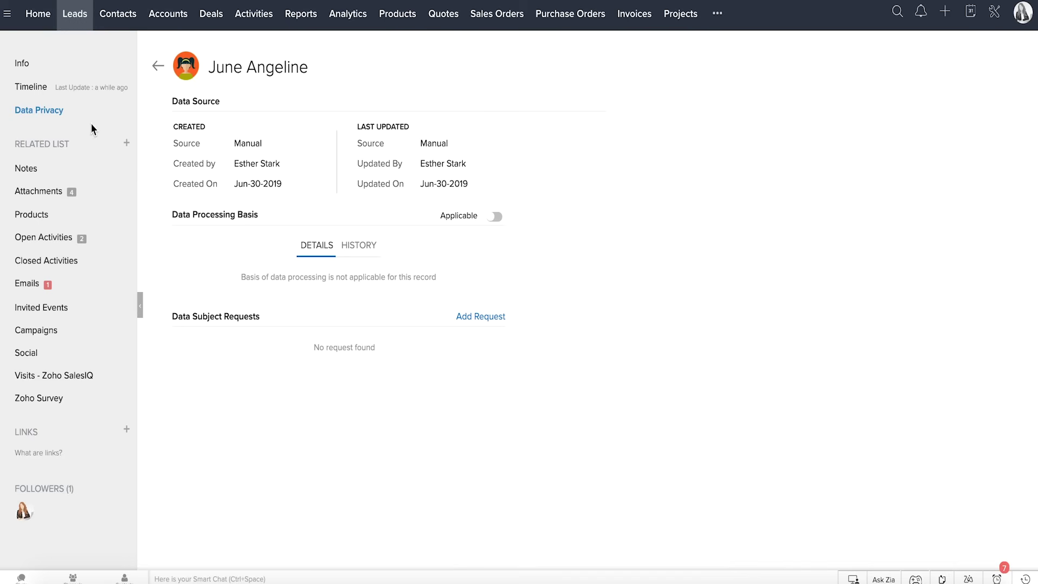
pyautogui.click(70, 171)
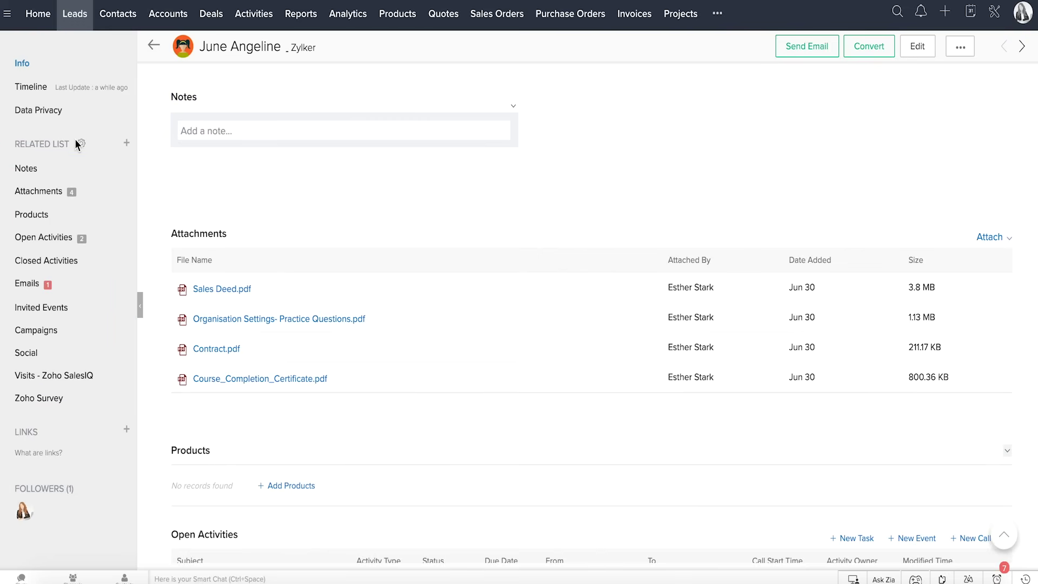
pyautogui.click(81, 192)
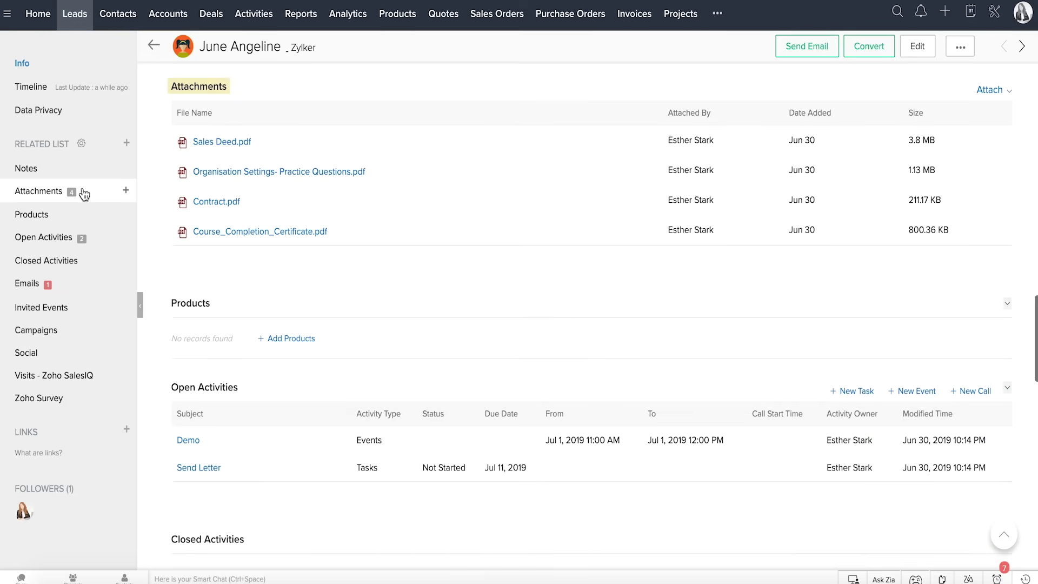
pyautogui.click(81, 239)
pyautogui.click(76, 285)
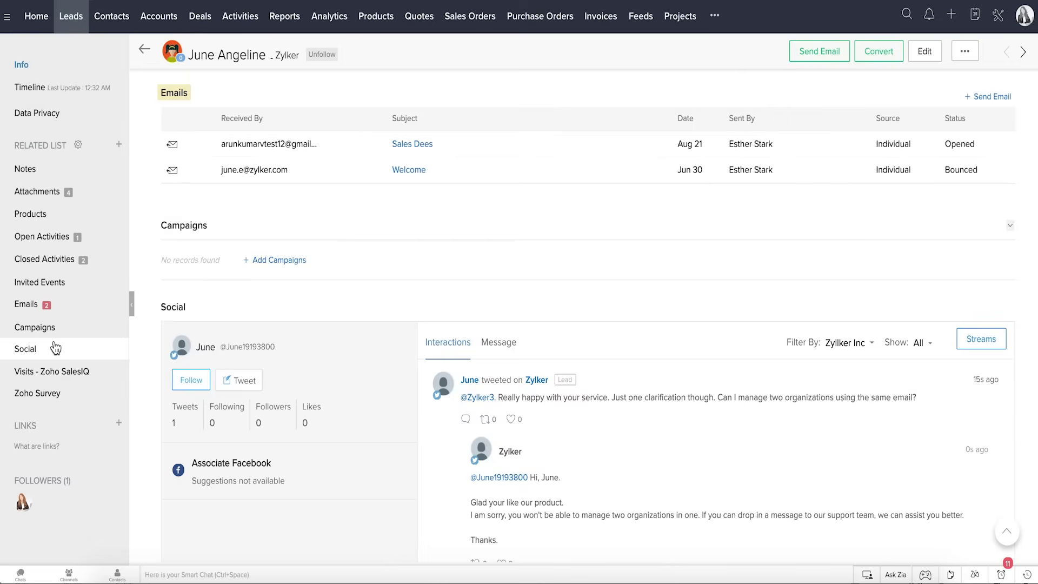
pyautogui.click(55, 348)
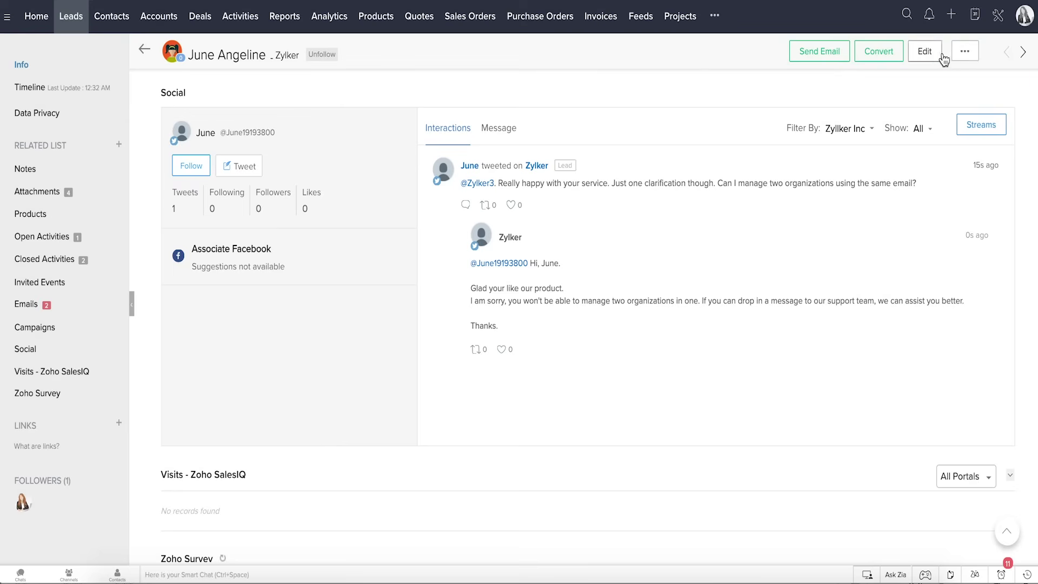
pyautogui.click(965, 53)
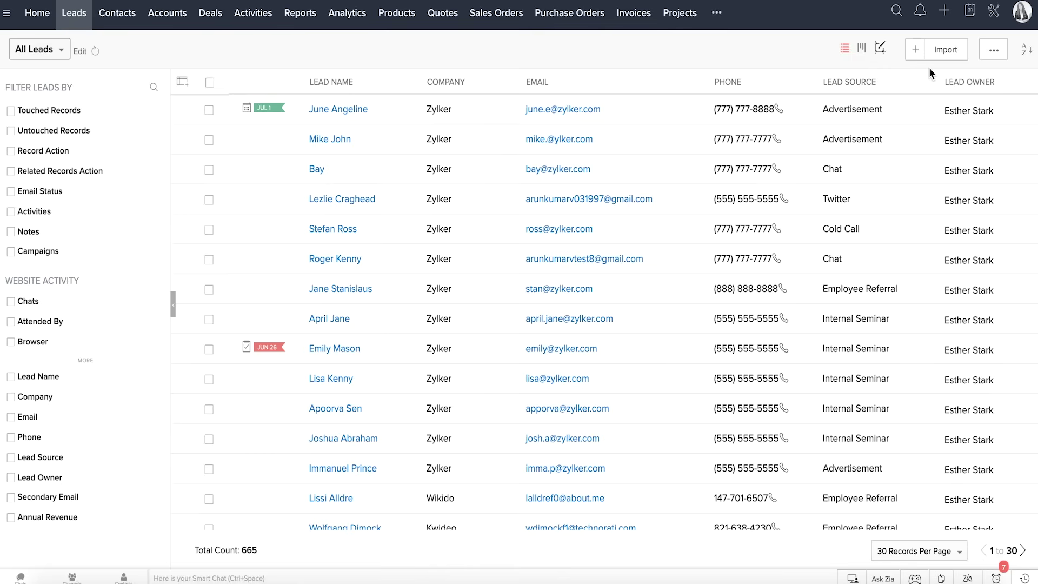
# - Glance at the Import options, then show leads as a Kanban board grouped by status
pyautogui.click(945, 53)
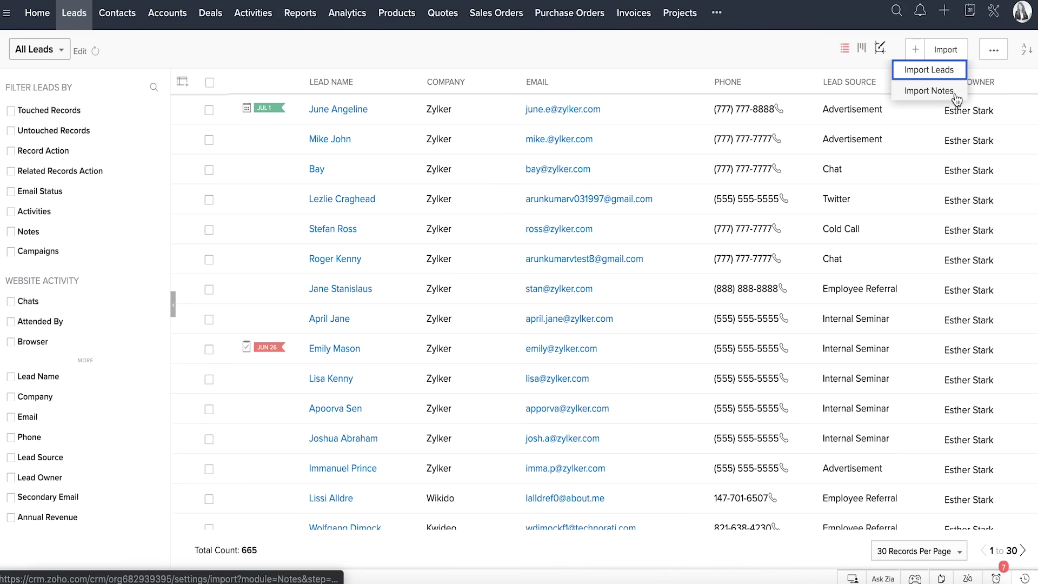
pyautogui.click(823, 60)
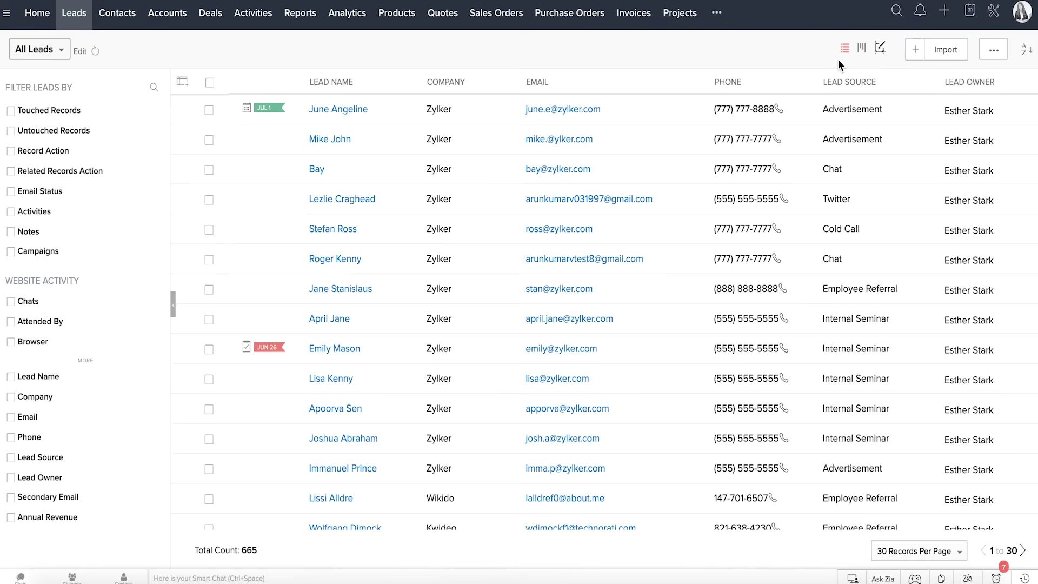
pyautogui.click(861, 51)
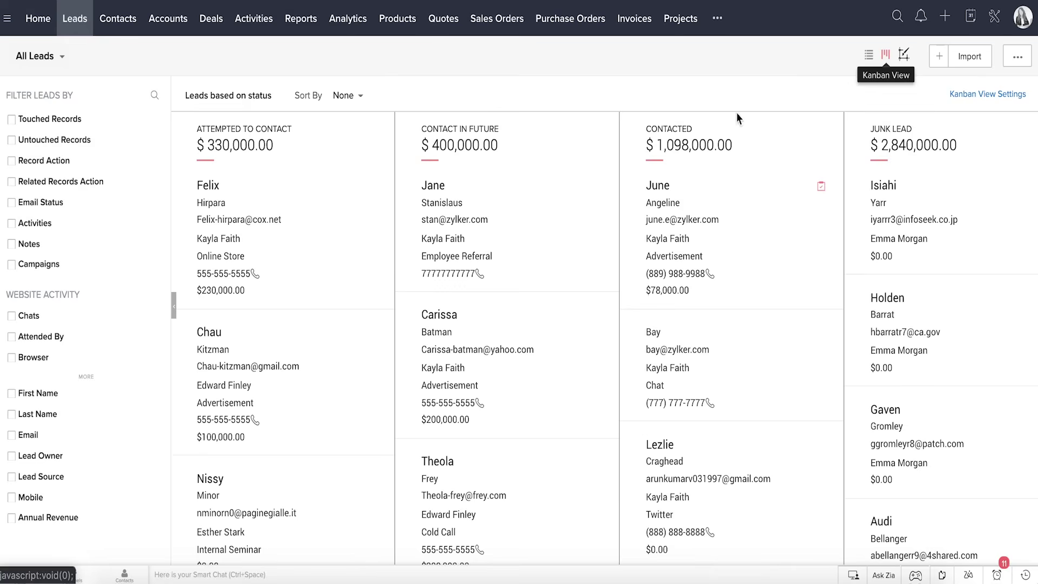
pyautogui.click(274, 95)
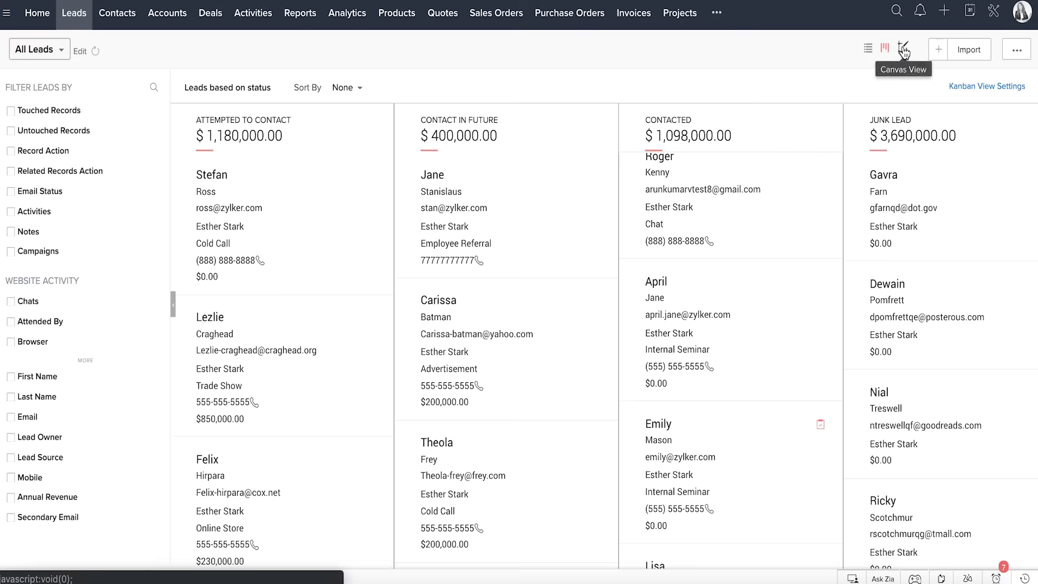
pyautogui.click(903, 51)
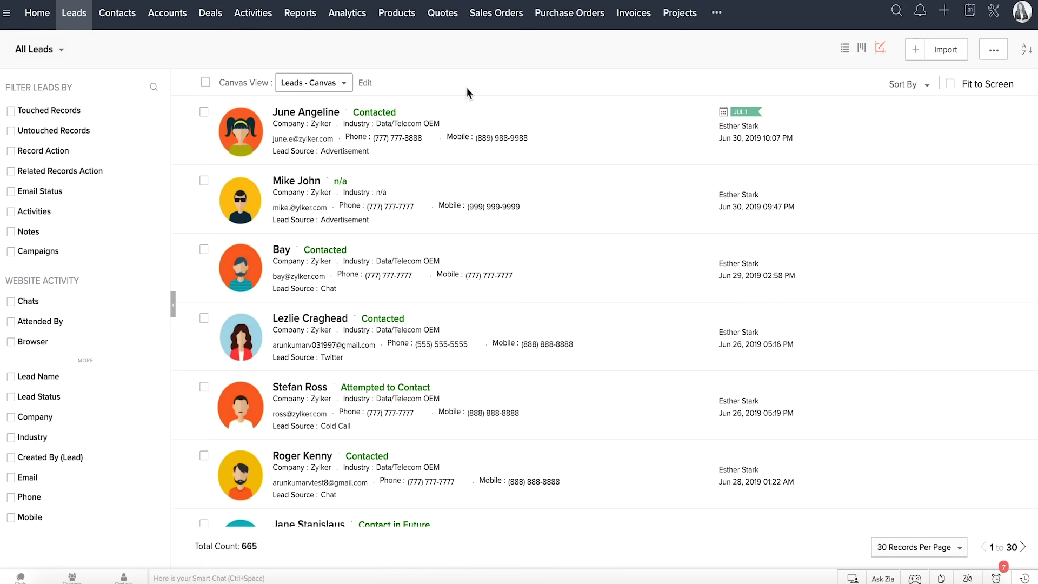
pyautogui.click(344, 87)
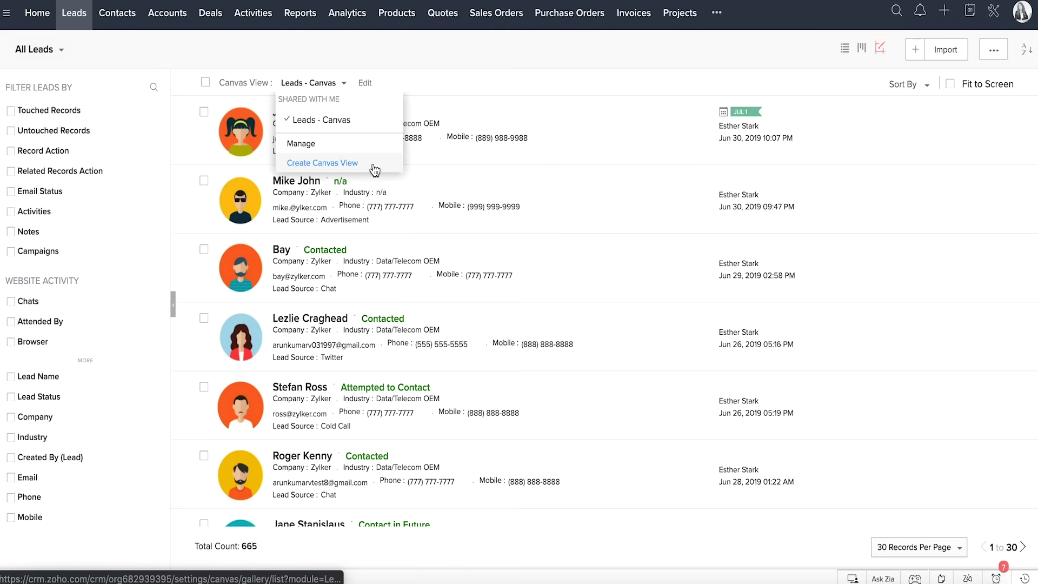
pyautogui.click(403, 59)
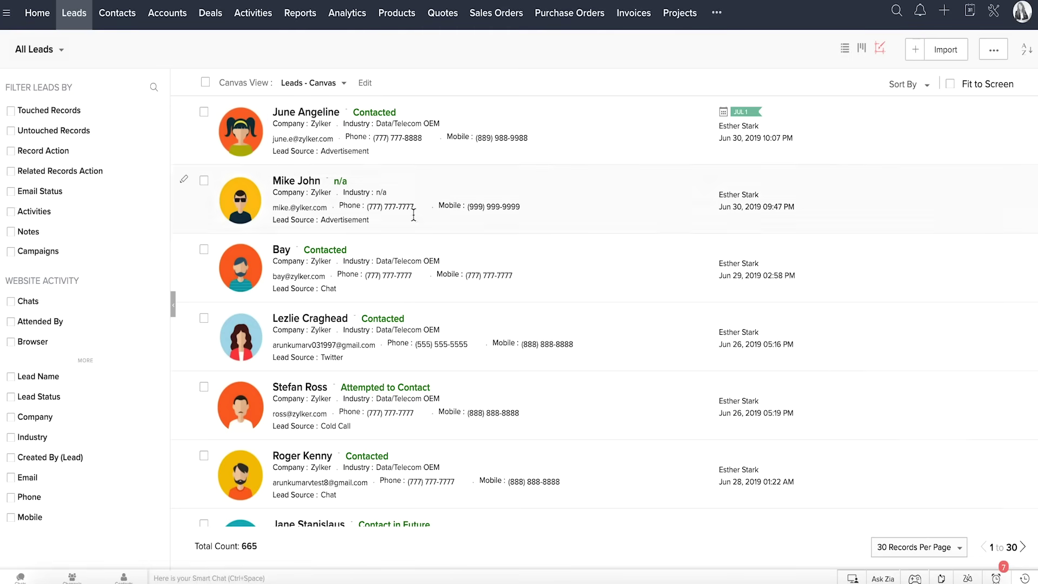
pyautogui.scroll(-2, 417, 306)
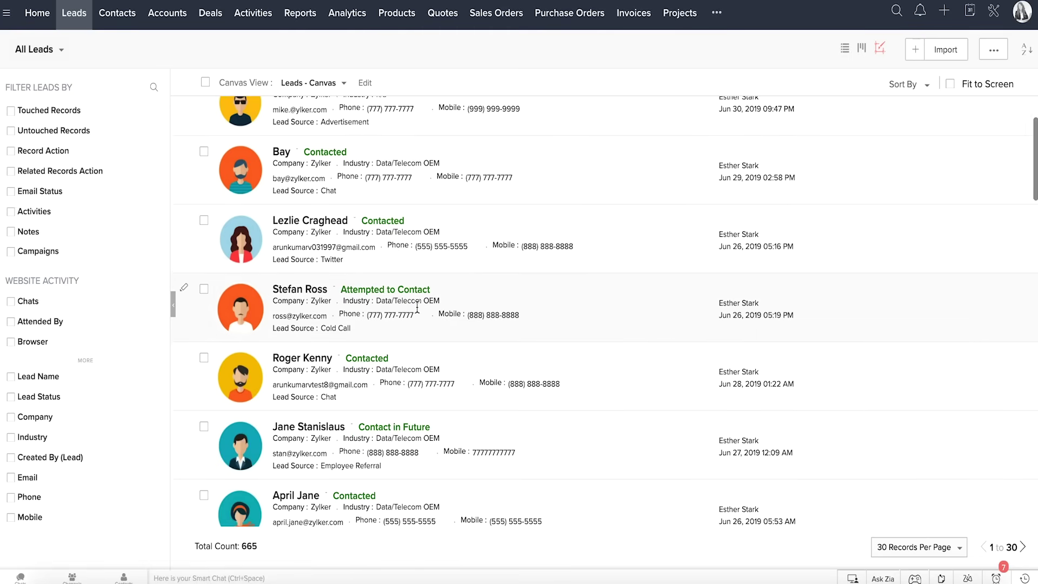
pyautogui.scroll(2, 417, 307)
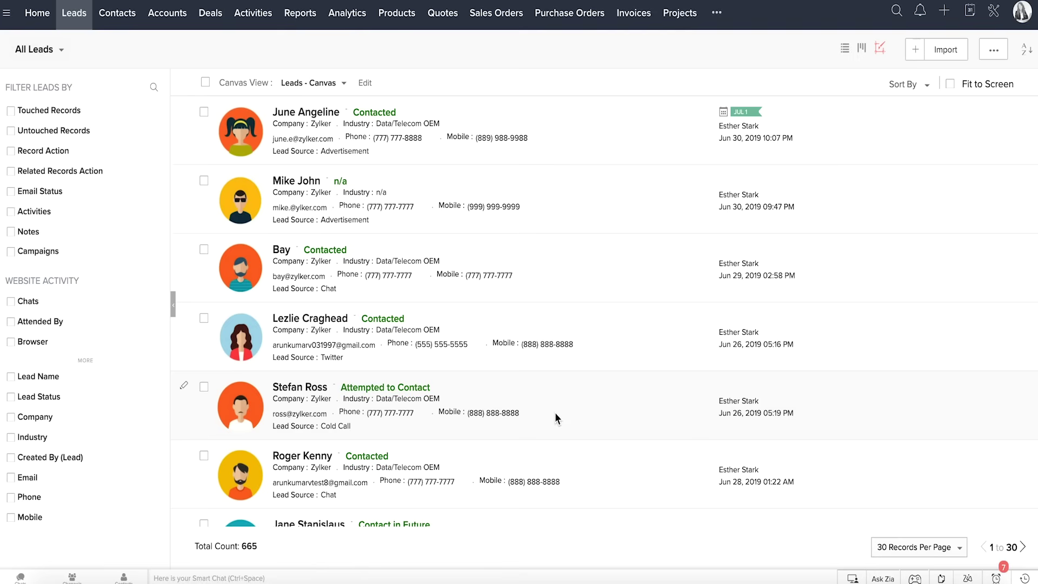
# - Check the bulk actions, keep 30 records per page, and show the A–Z letter index
pyautogui.click(994, 50)
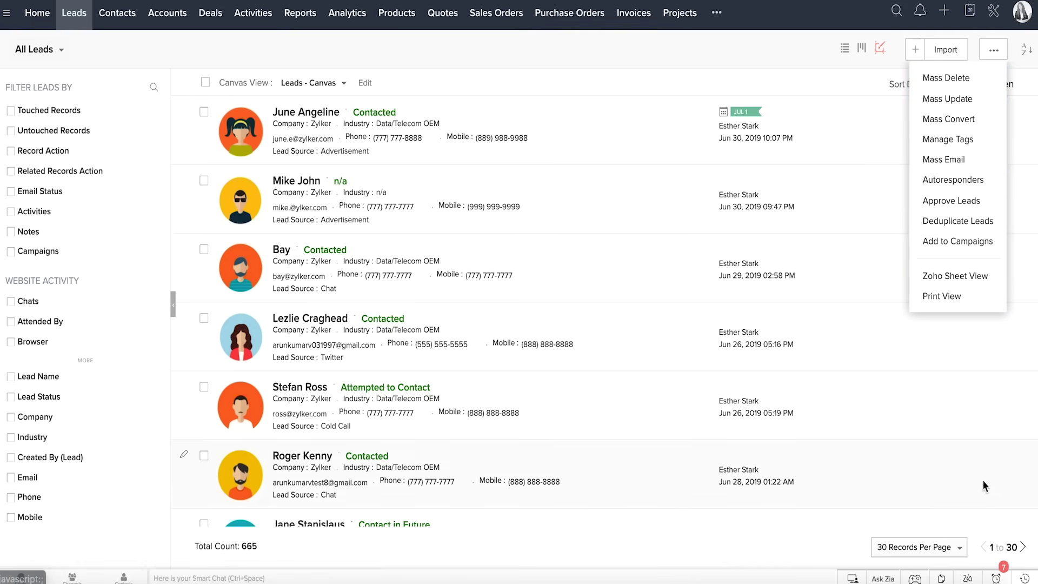
pyautogui.click(962, 550)
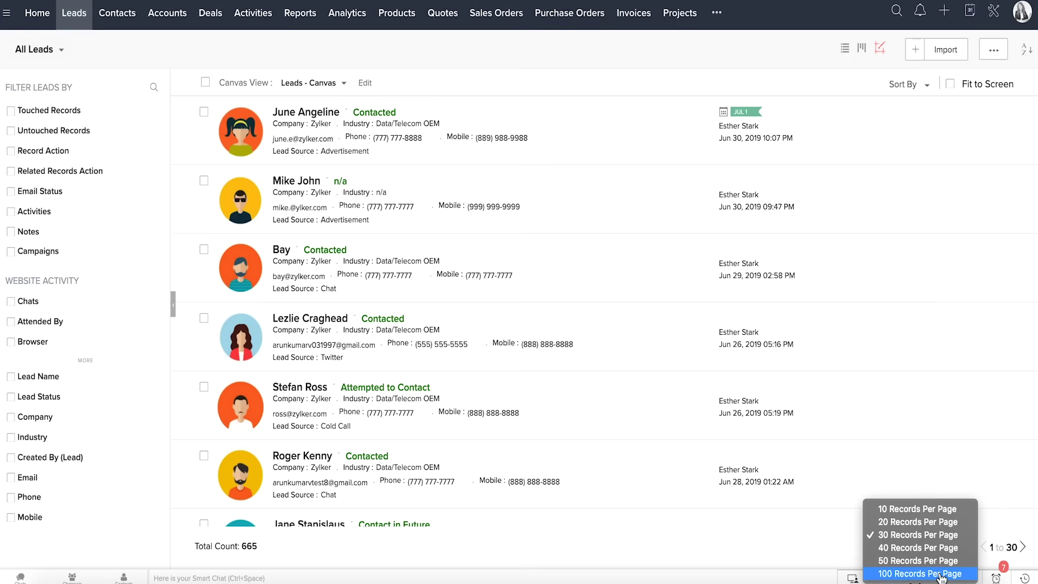
pyautogui.click(941, 573)
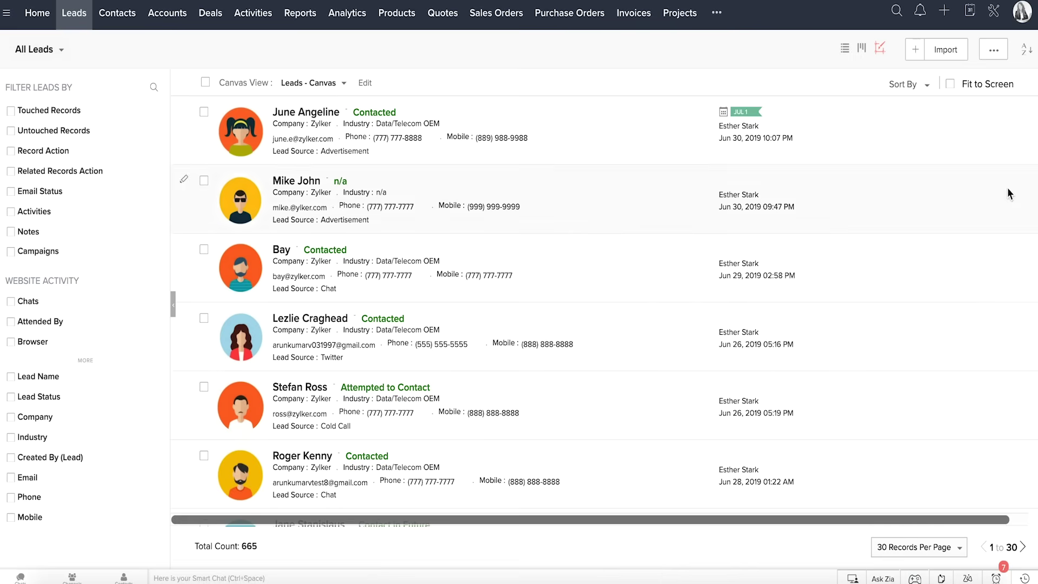
pyautogui.click(1027, 52)
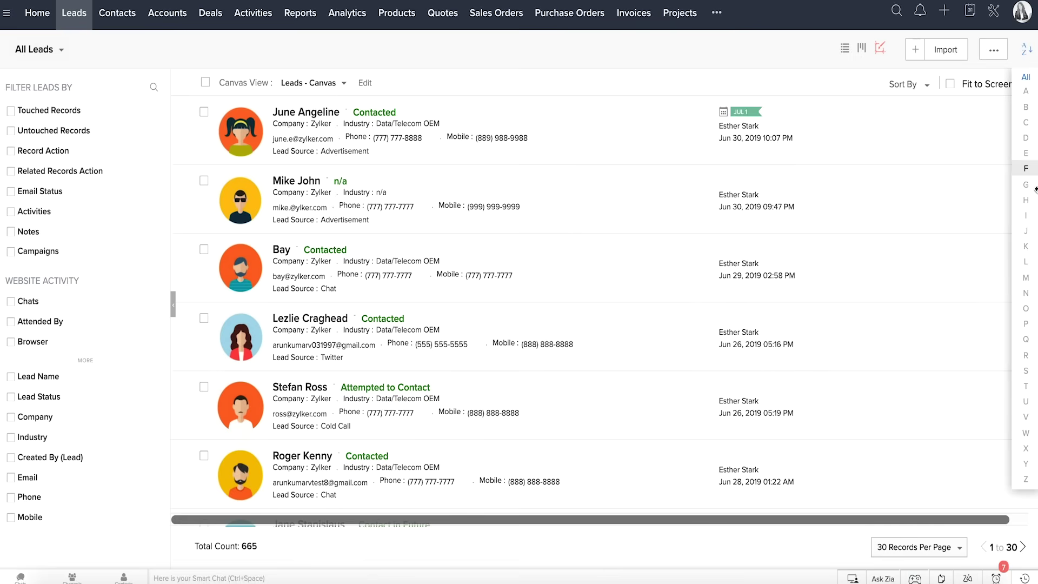
# - Try the Activities filter and search the lead filter fields by name
pyautogui.click(154, 87)
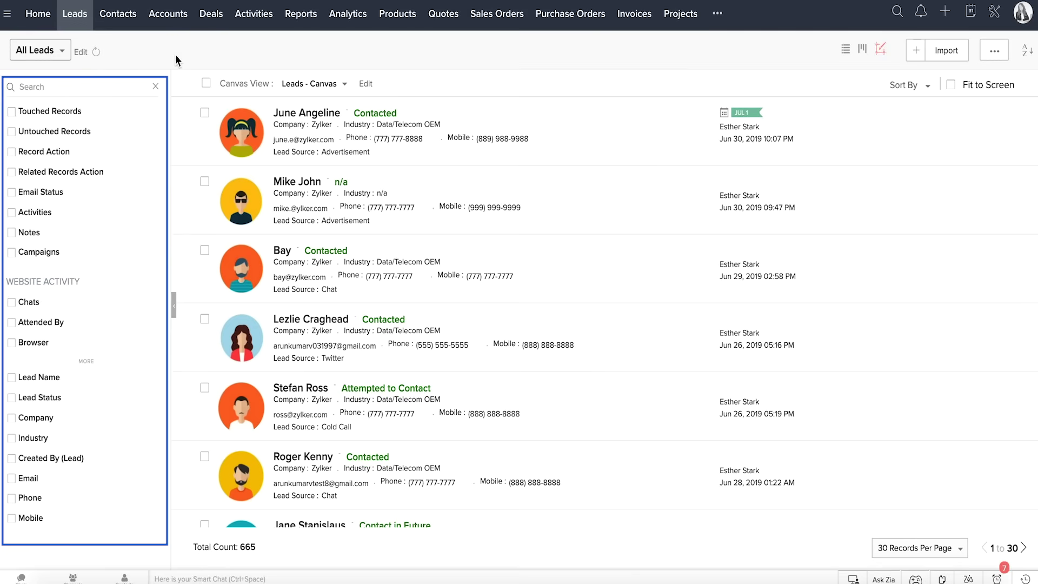
pyautogui.scroll(-5, 132, 420)
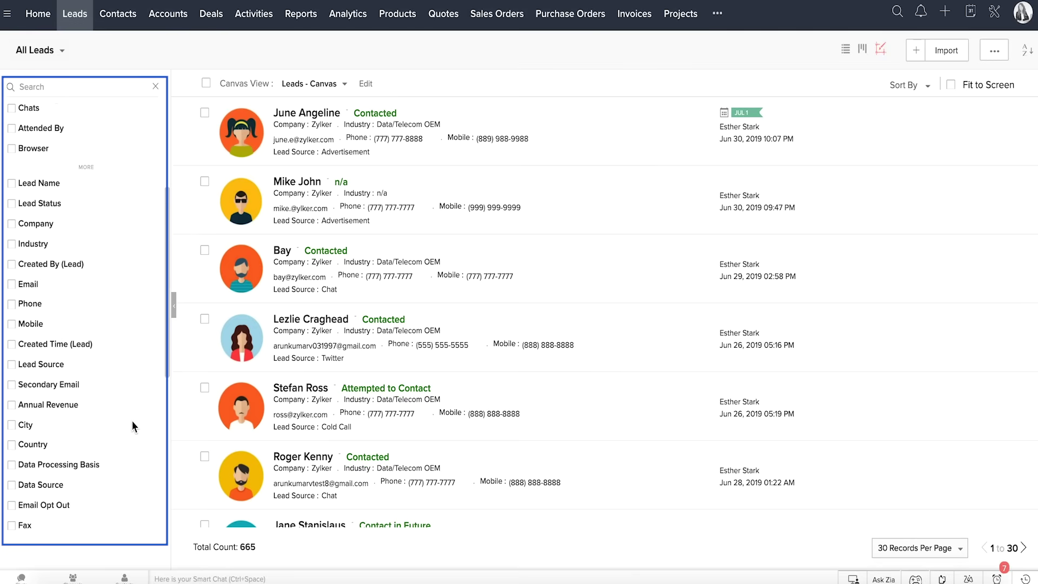
pyautogui.scroll(-3, 132, 421)
pyautogui.scroll(-3, 133, 421)
pyautogui.scroll(-2, 132, 421)
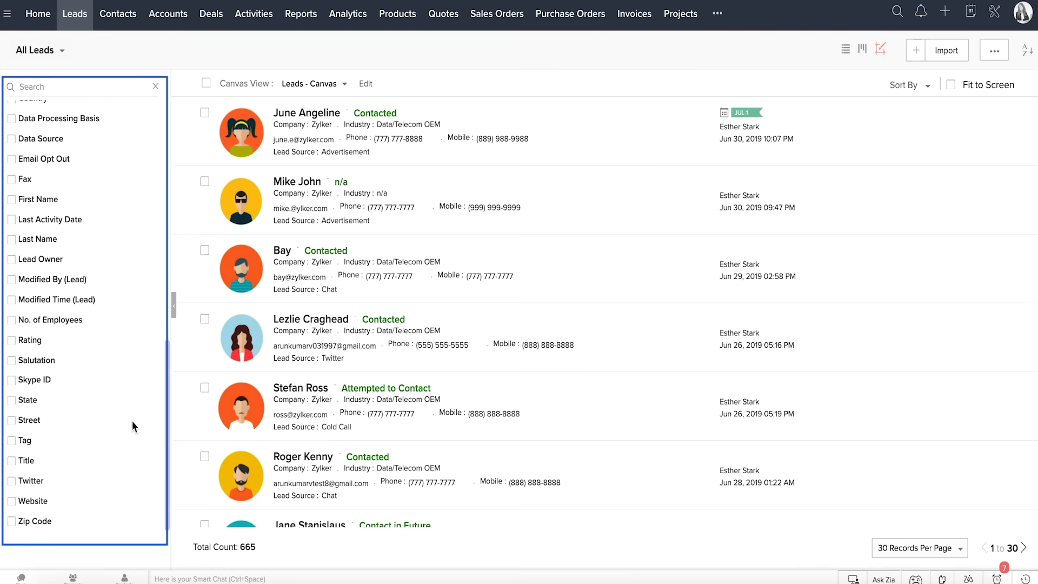
pyautogui.scroll(8, 131, 420)
pyautogui.scroll(3, 131, 420)
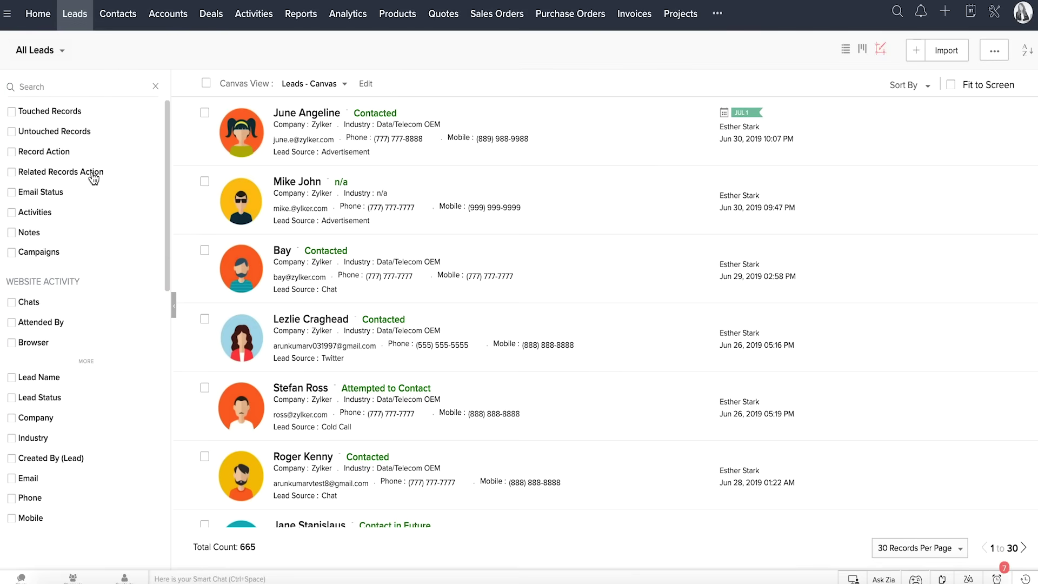
pyautogui.click(47, 215)
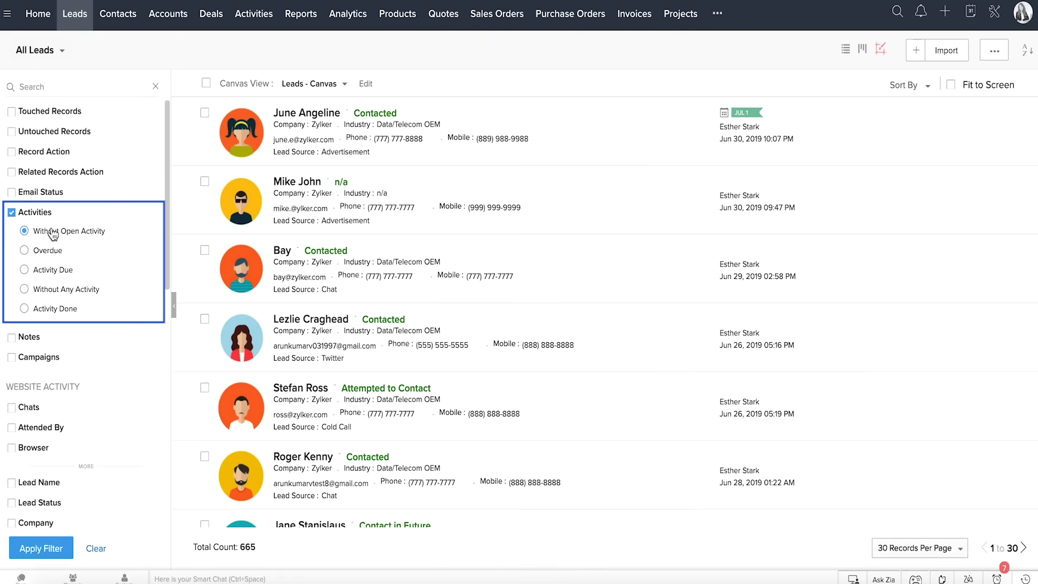
pyautogui.click(53, 89)
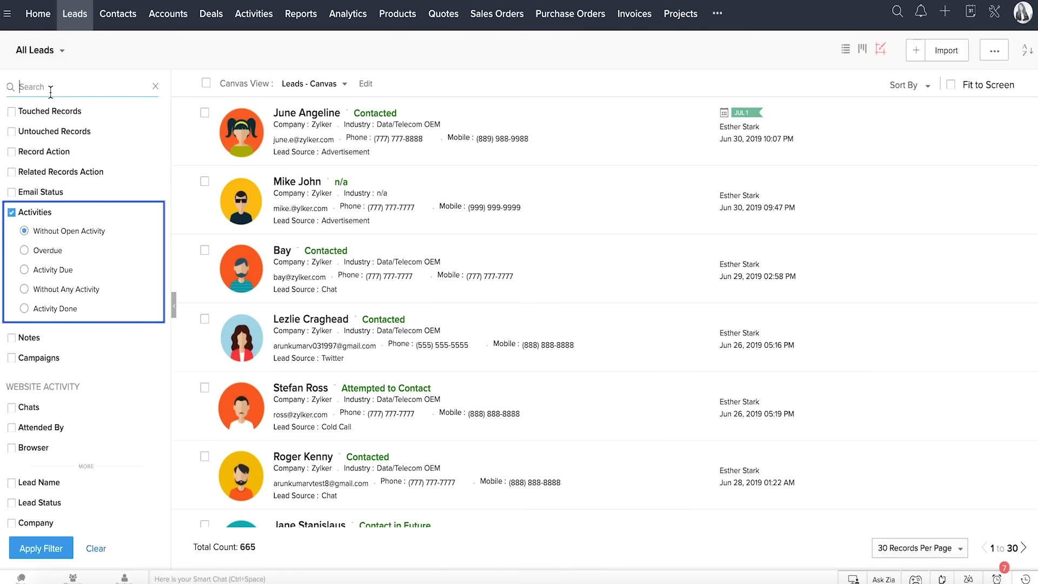
pyautogui.write('email s')
# - Filter by emails sent Yesterday, switch the leads to List View, and list the other modules
pyautogui.click(30, 113)
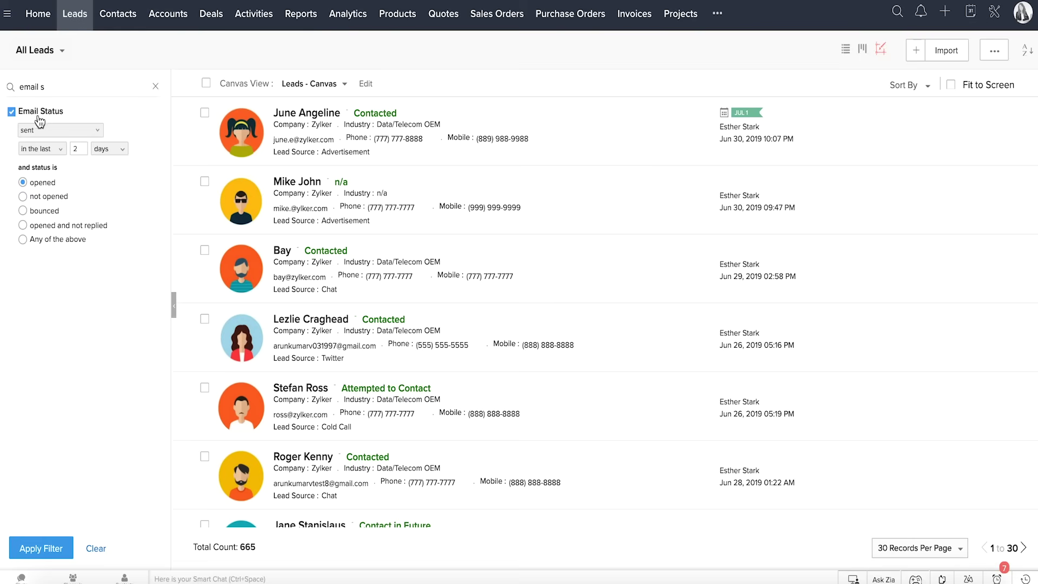
pyautogui.click(54, 138)
pyautogui.click(134, 120)
pyautogui.click(57, 148)
pyautogui.click(50, 209)
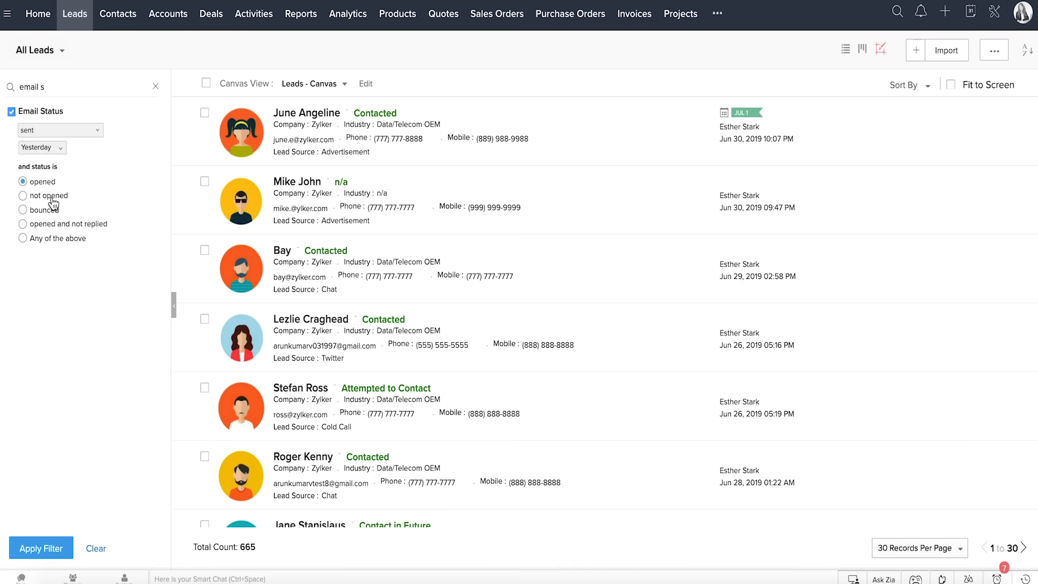
pyautogui.click(67, 550)
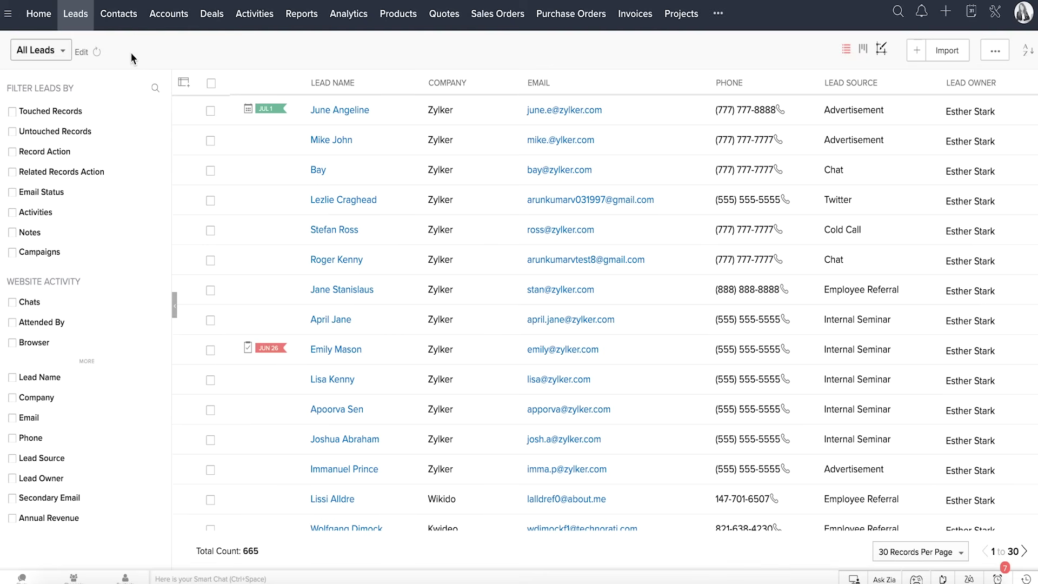
pyautogui.click(718, 14)
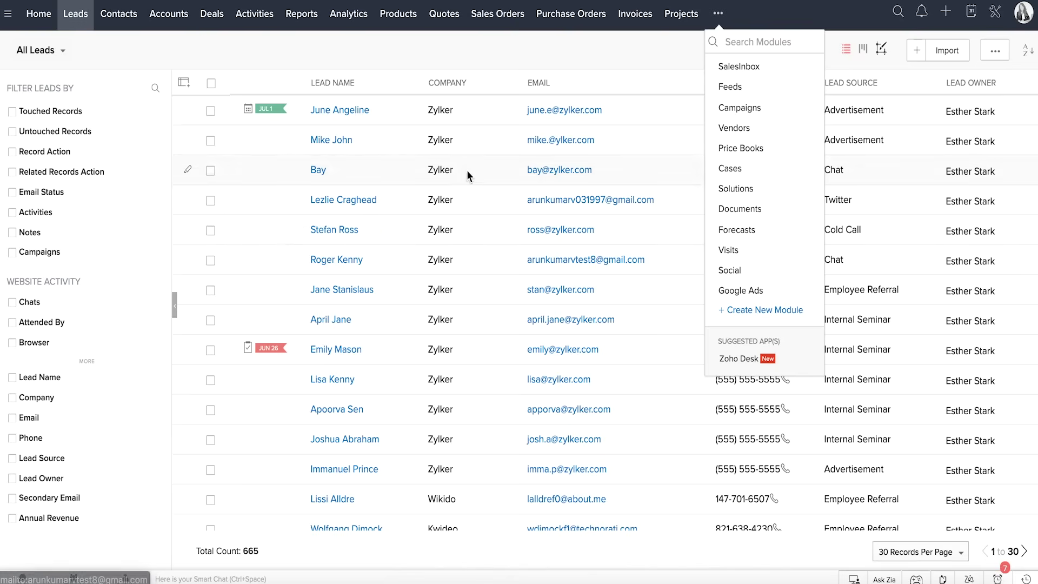
# - Dismiss the other-modules dropdown, then open and close the Tab Groups menu
pyautogui.moveTo(39, 50)
pyautogui.click(214, 48)
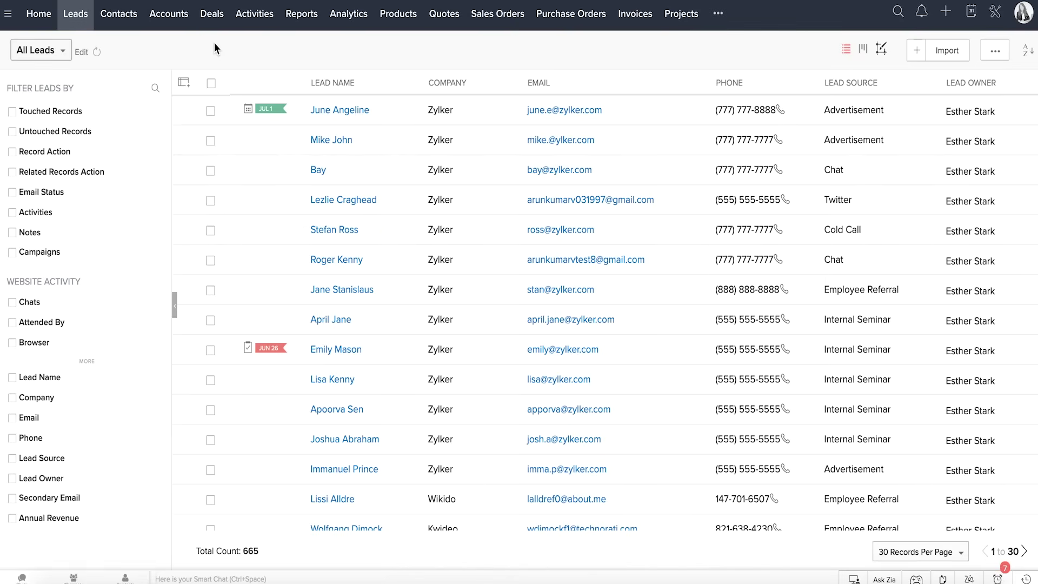
pyautogui.click(9, 14)
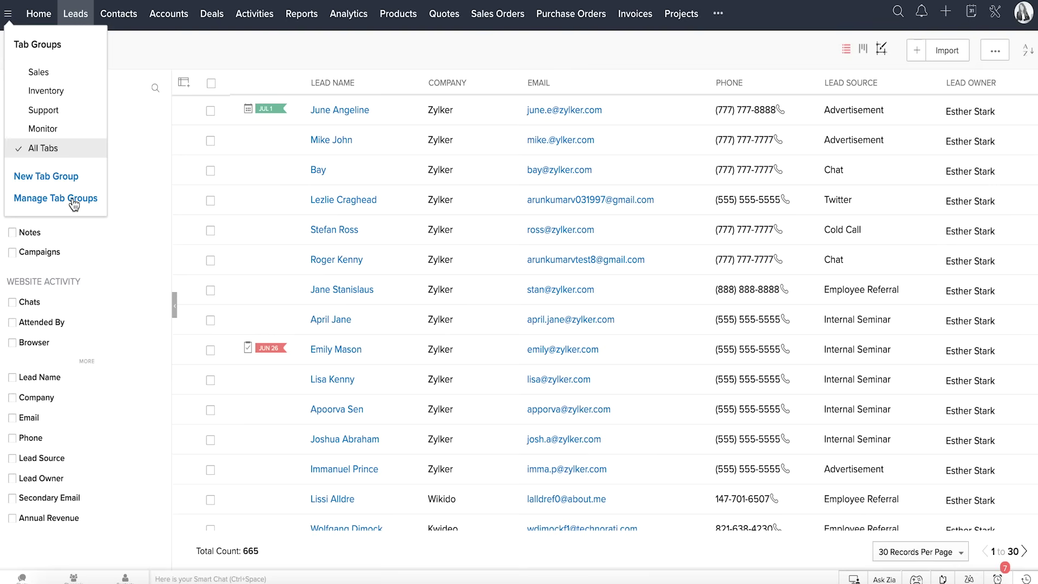
pyautogui.click(61, 75)
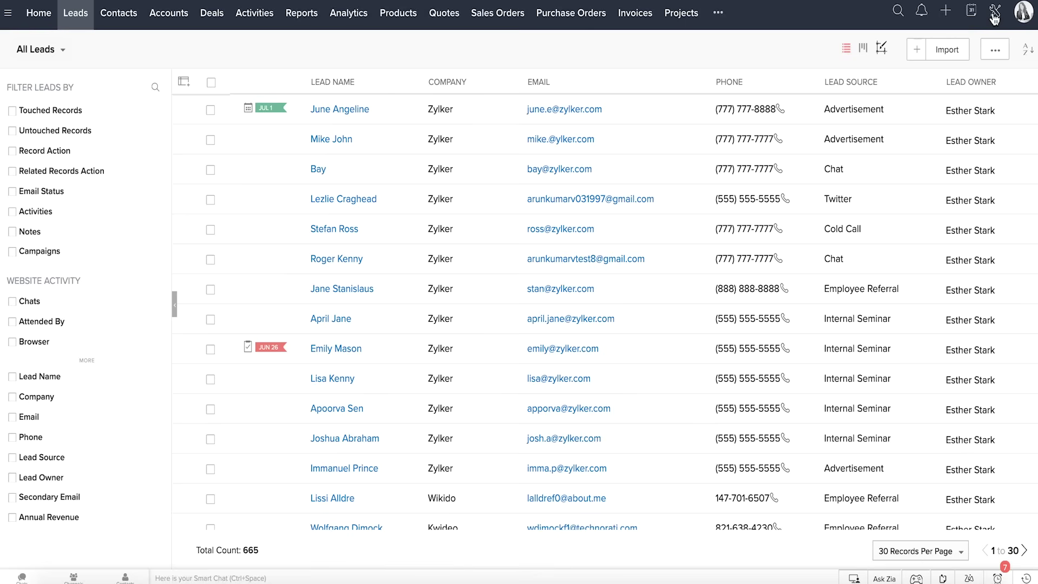
# - From the Setup overview, review Personal Settings and then Company Details
pyautogui.click(994, 17)
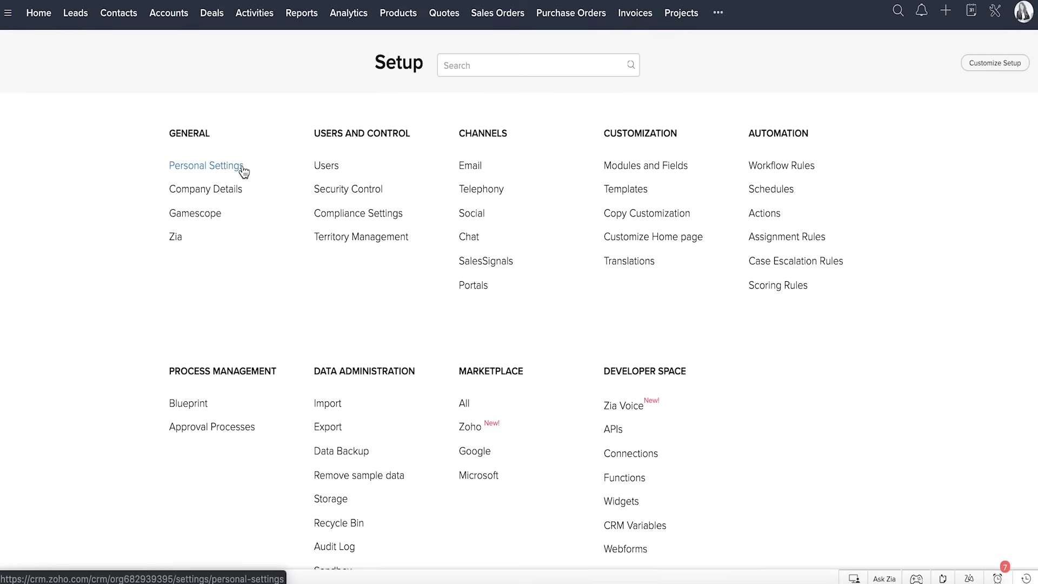
pyautogui.click(241, 167)
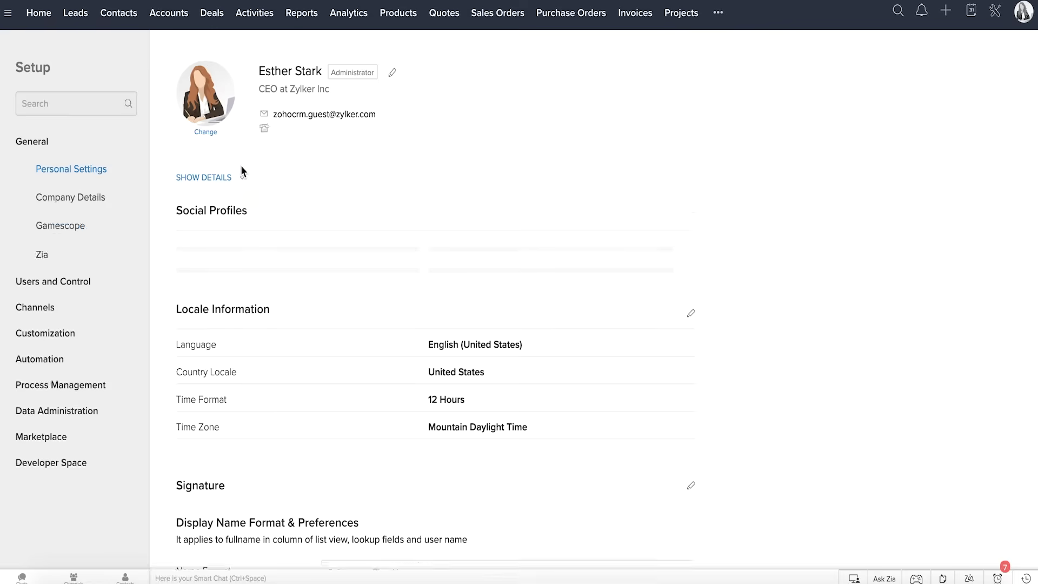
pyautogui.click(93, 202)
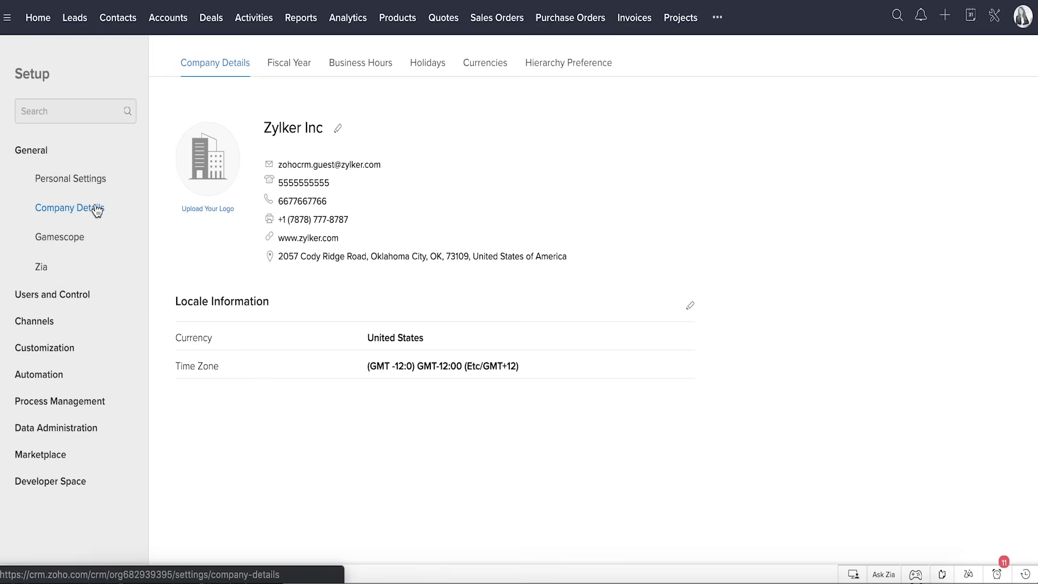
# - Review Fiscal Year, Business Hours, Holidays, Currency and Hierarchy Preference, then open Gamescope
pyautogui.click(289, 64)
pyautogui.click(347, 63)
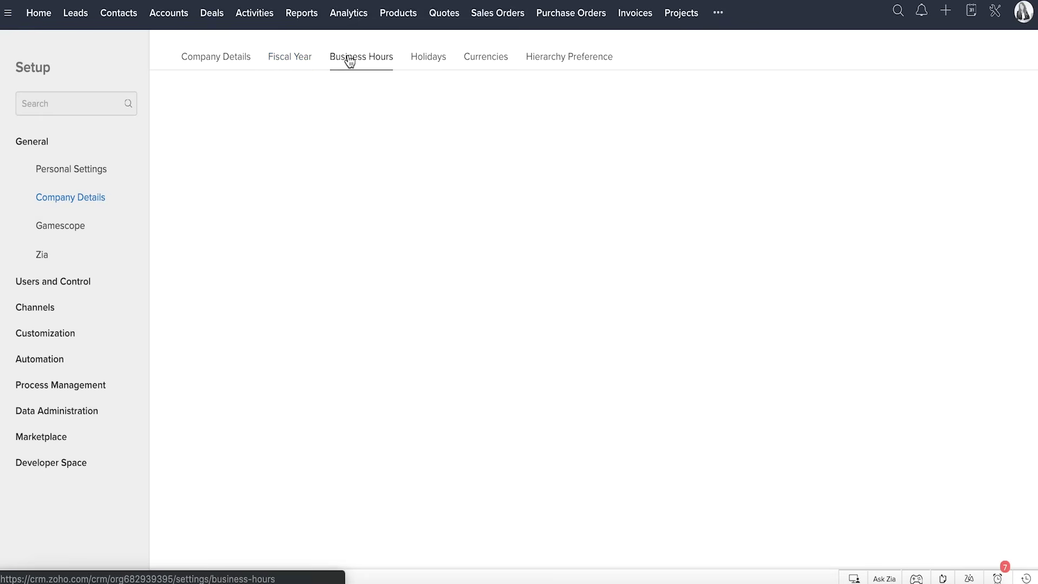
pyautogui.click(428, 60)
pyautogui.click(482, 62)
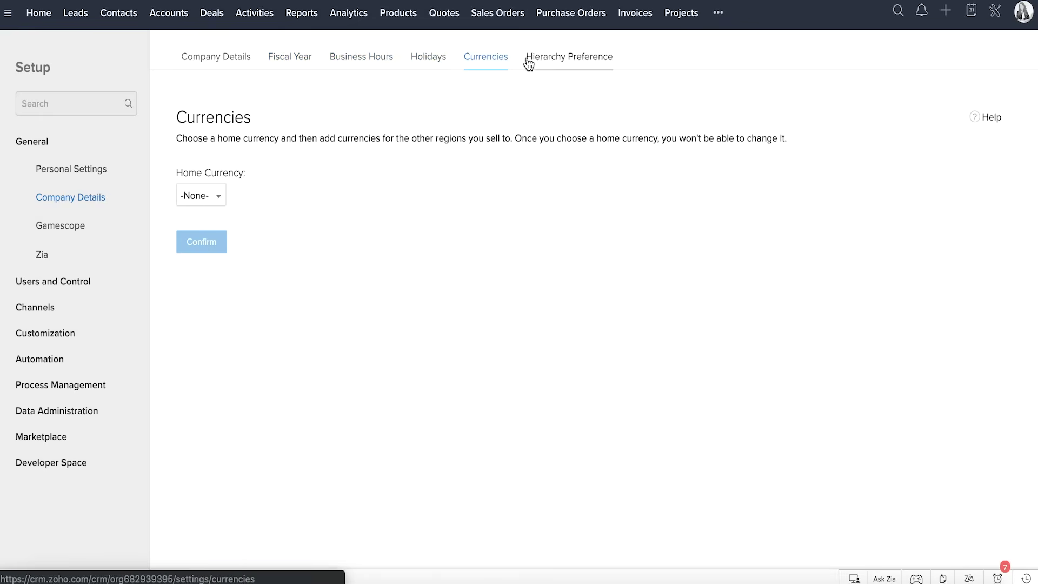
pyautogui.click(551, 63)
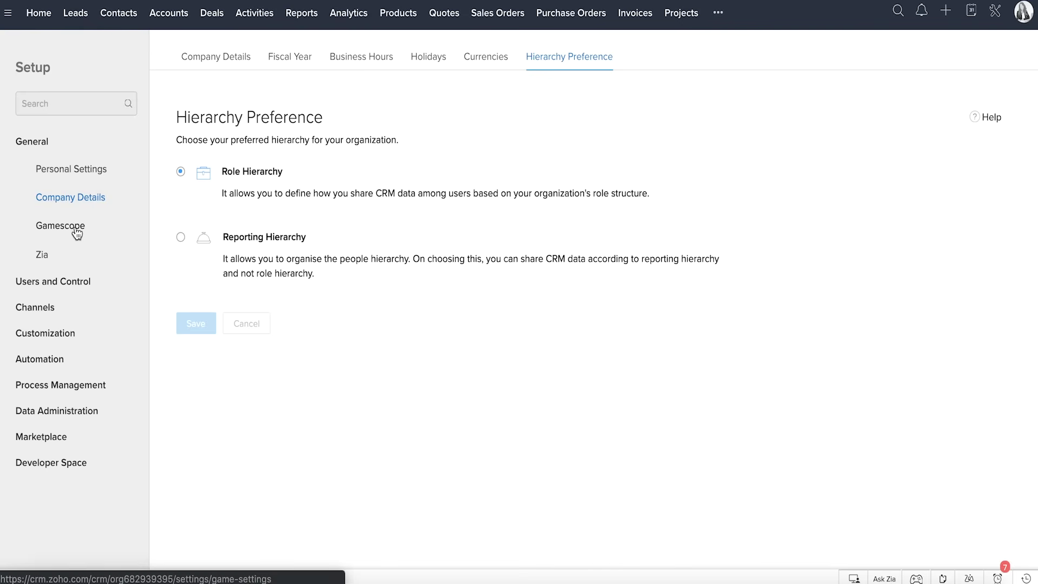
pyautogui.click(78, 230)
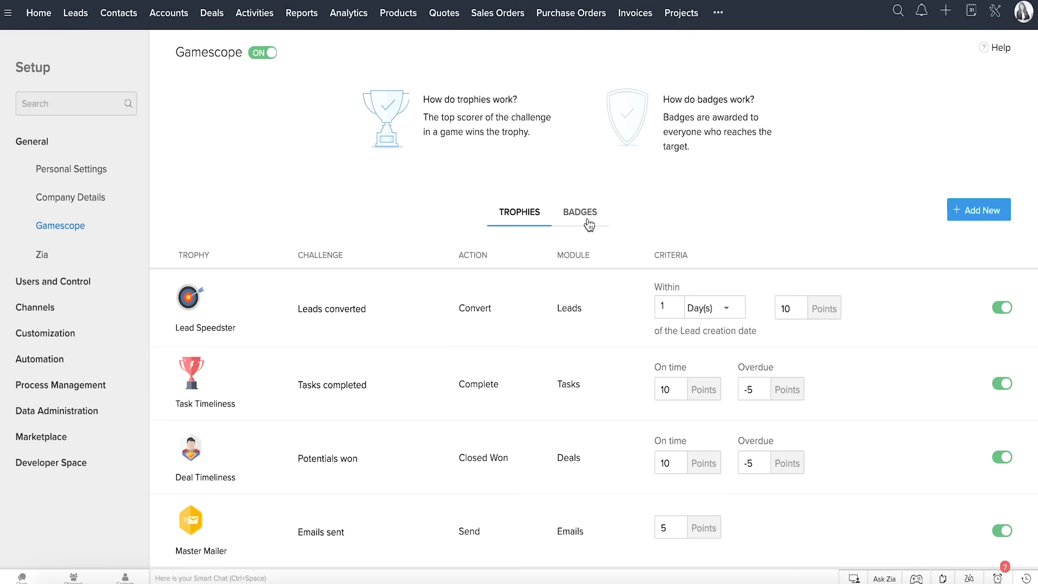
# - Browse Zia's deal prediction, Recommendation, Reminder, Notification and Voice pages, then expand Users and Control
pyautogui.click(40, 257)
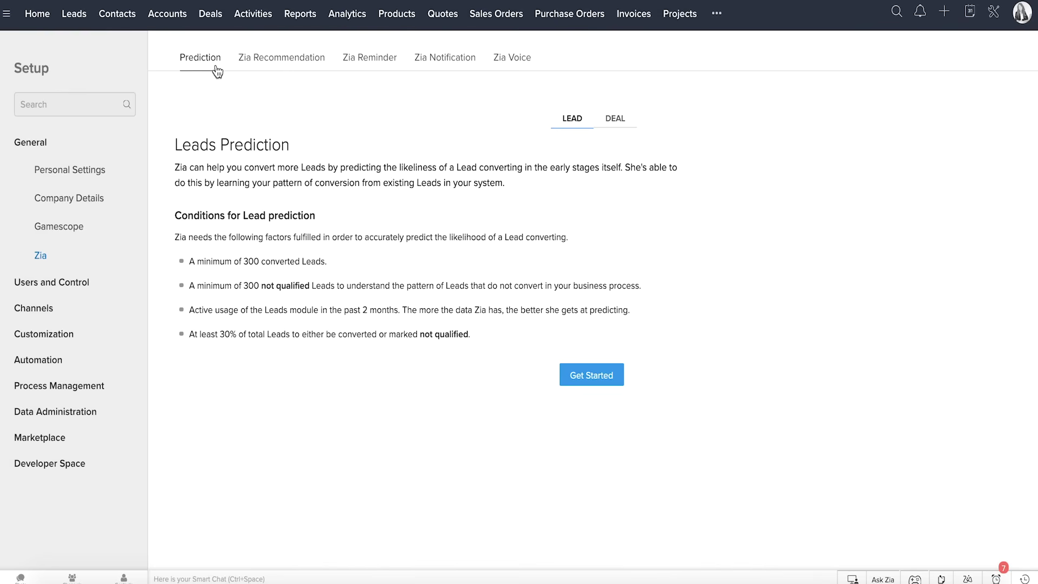
pyautogui.click(617, 121)
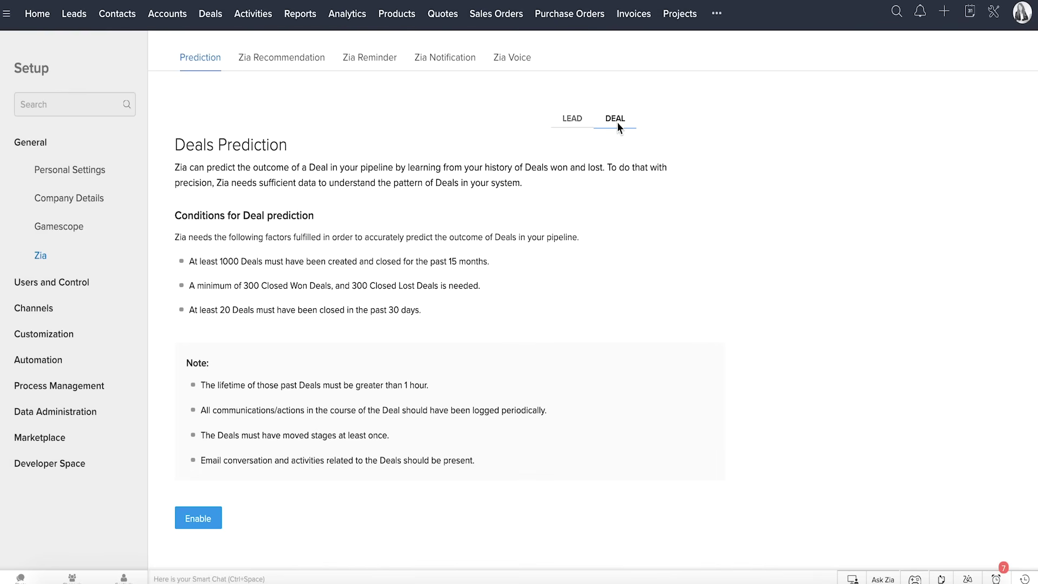
pyautogui.click(297, 59)
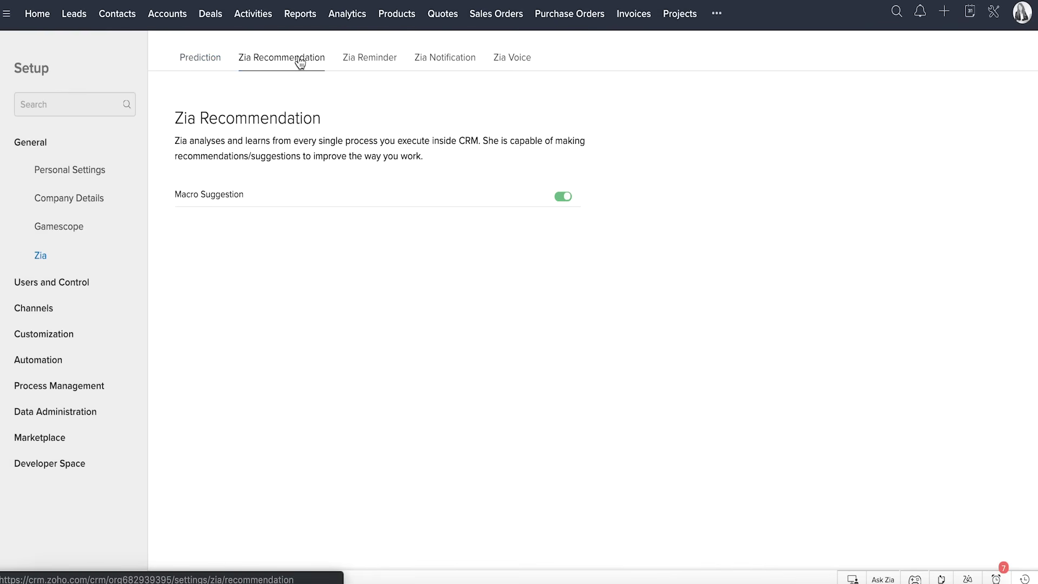
pyautogui.click(398, 62)
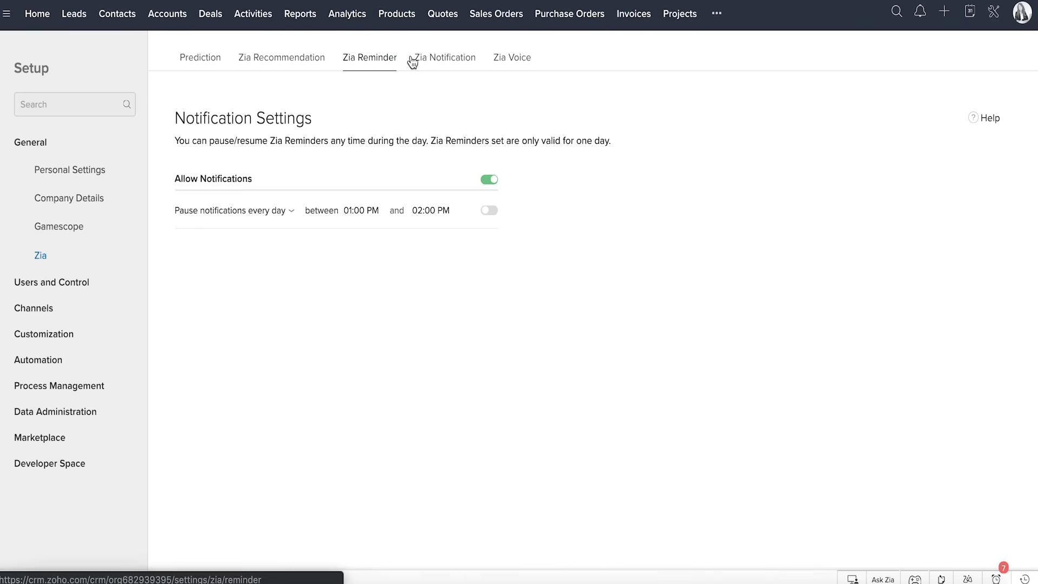
pyautogui.click(448, 60)
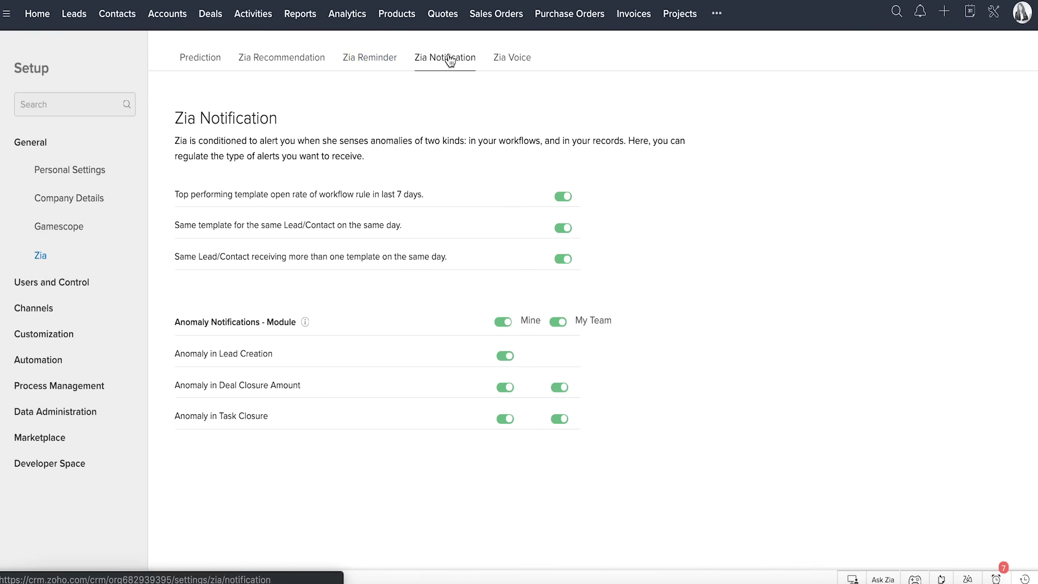
pyautogui.click(496, 60)
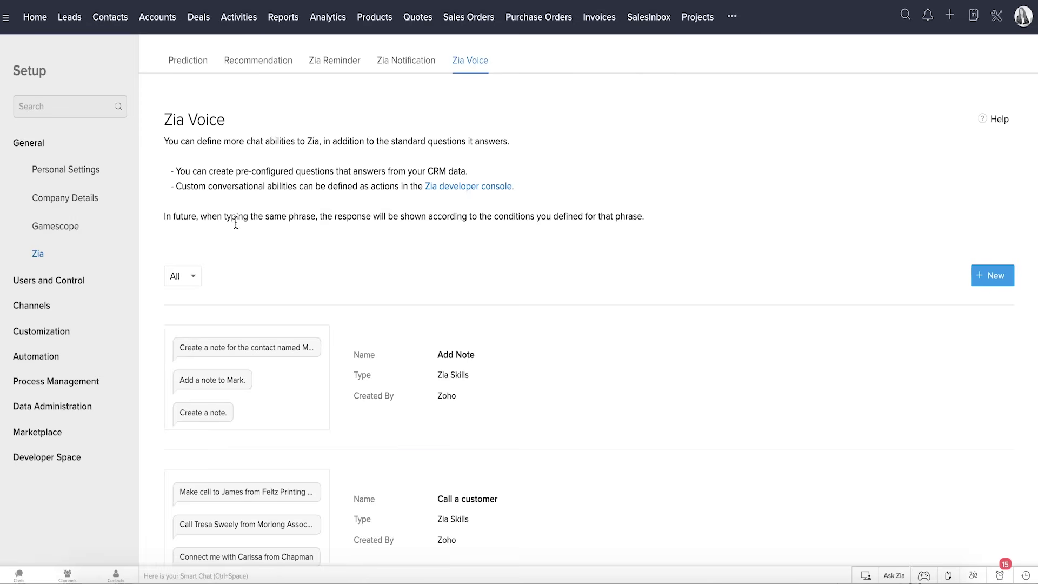
pyautogui.click(79, 291)
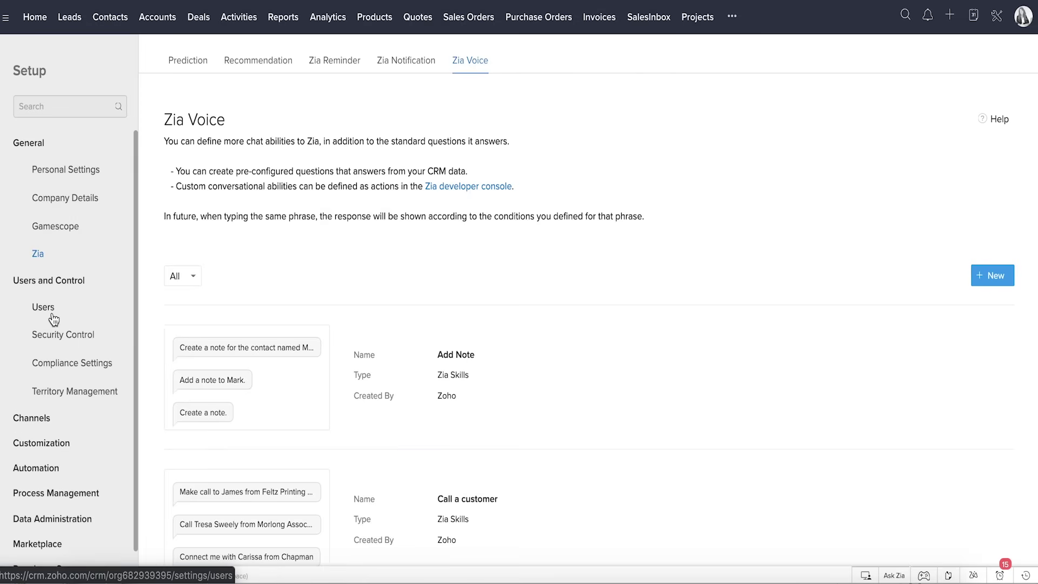
# - In Security Control, view the role hierarchy and return to the profiles list
pyautogui.click(56, 334)
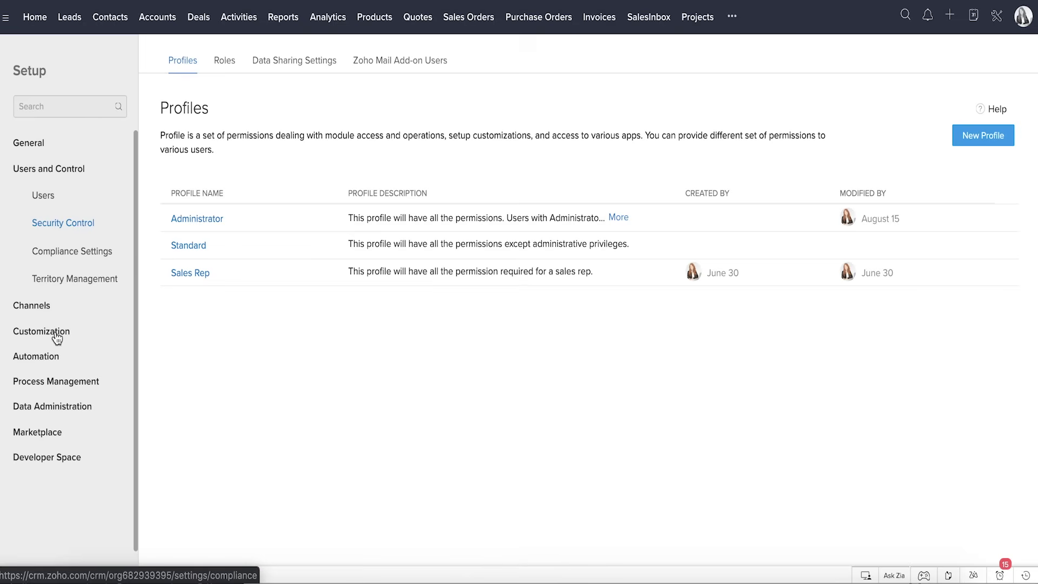
pyautogui.click(227, 64)
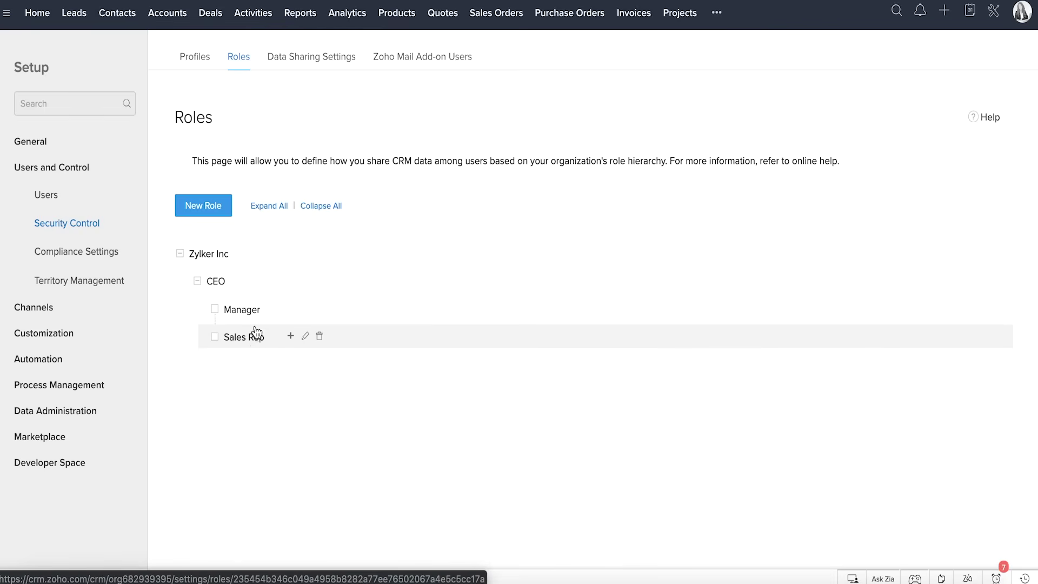
pyautogui.moveTo(241, 309)
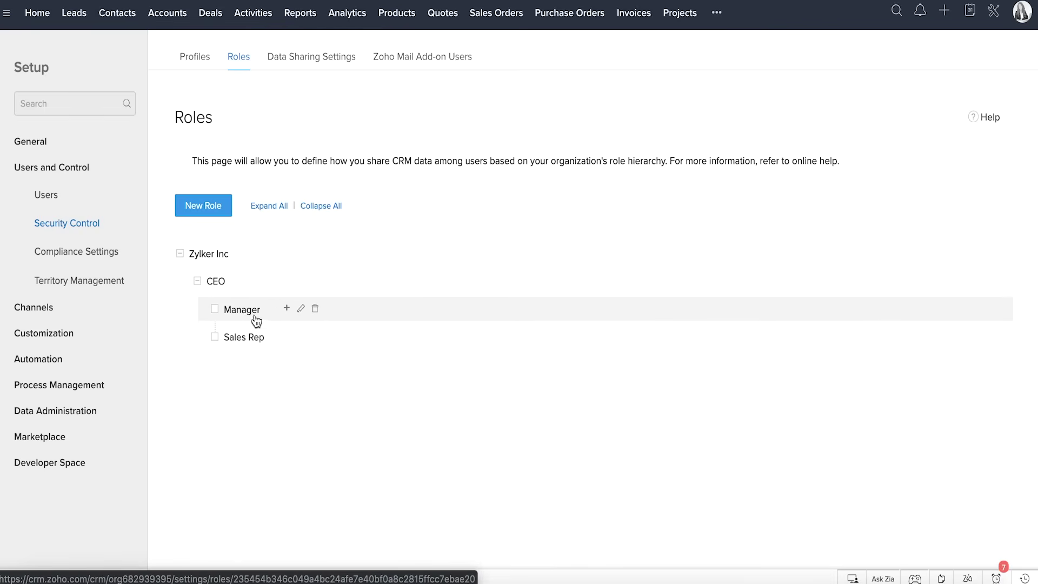
pyautogui.click(193, 58)
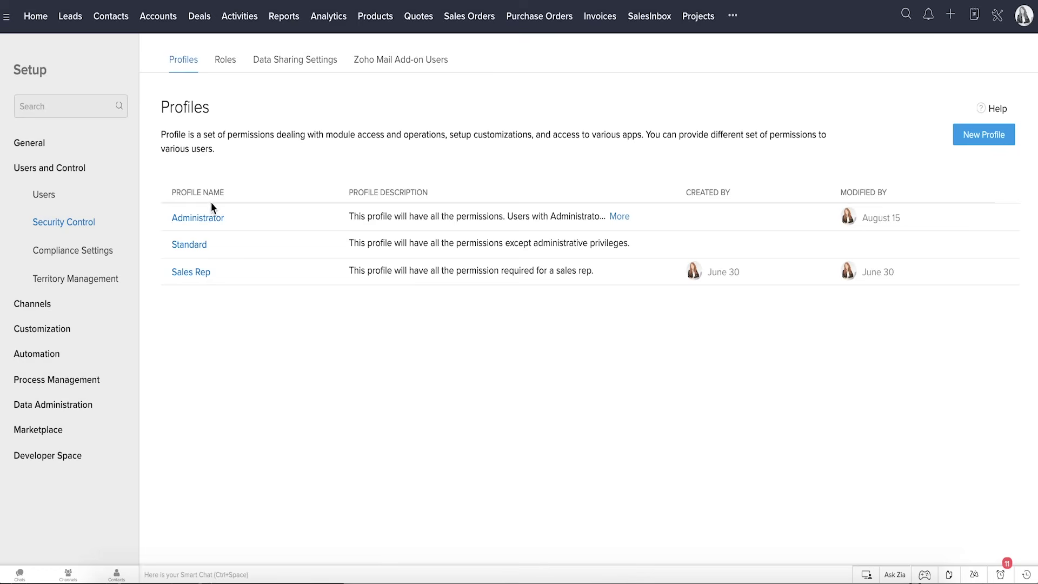
# - Check Administrator and Sales Rep Leads permissions, then open the GDPR Compliance Settings
pyautogui.click(208, 216)
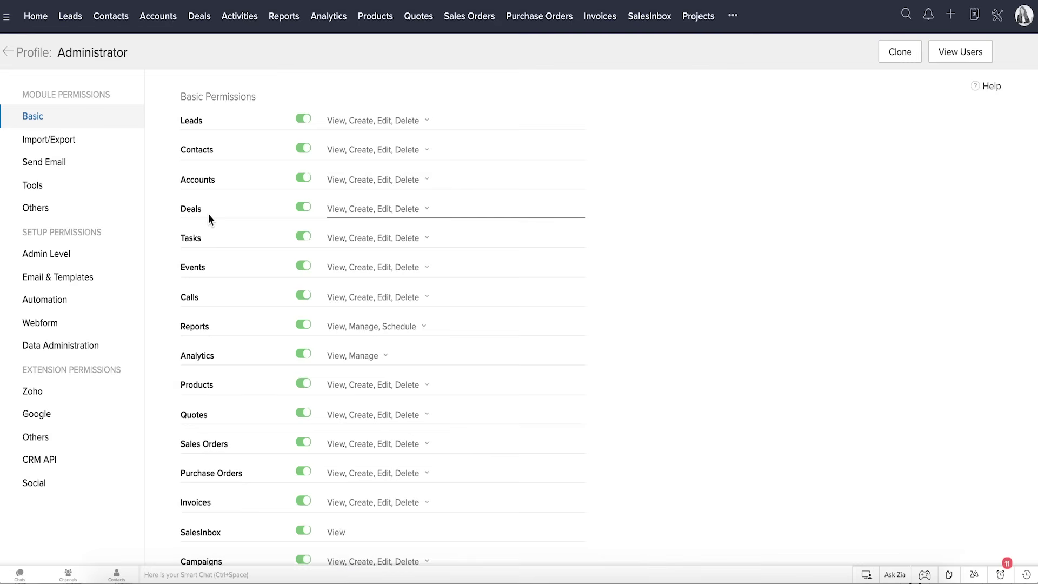
pyautogui.click(389, 121)
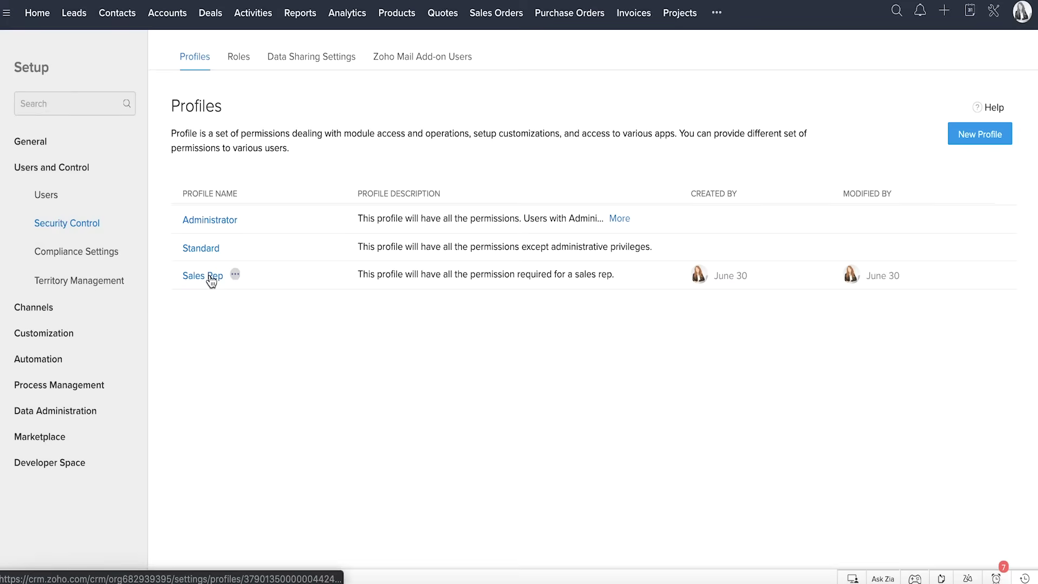
pyautogui.click(209, 277)
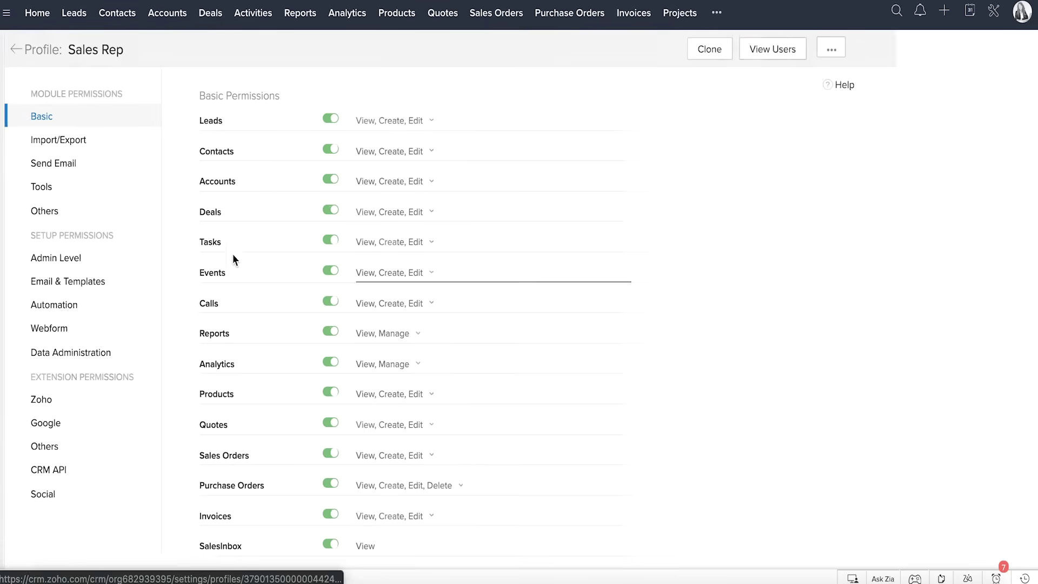
pyautogui.click(396, 122)
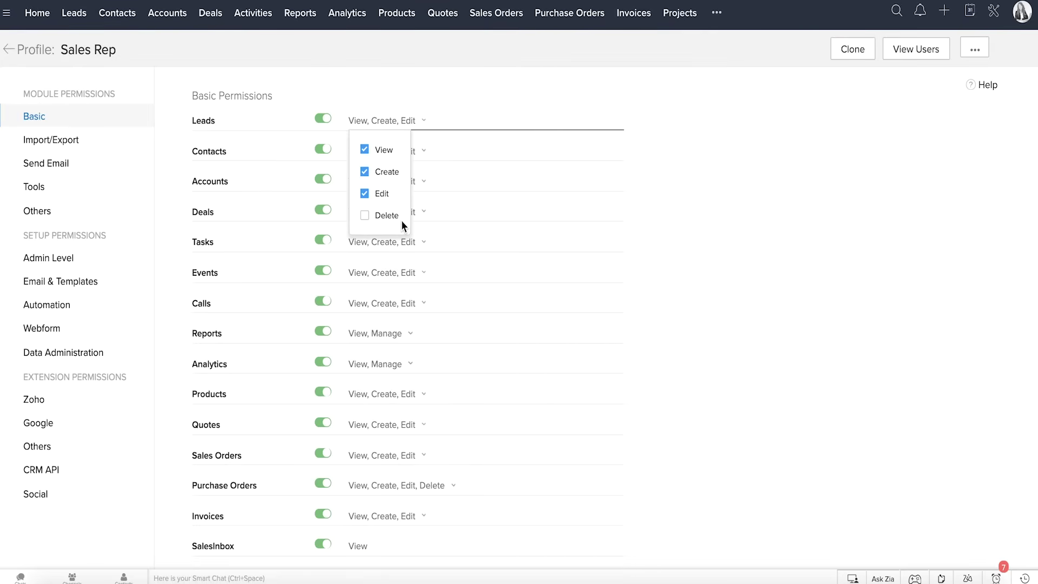
pyautogui.click(8, 53)
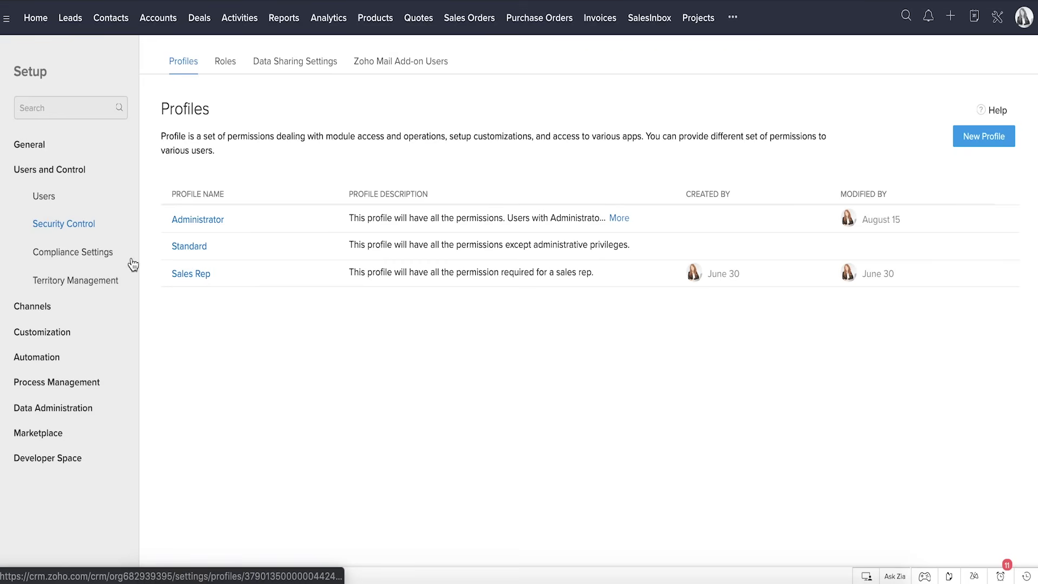
pyautogui.click(105, 254)
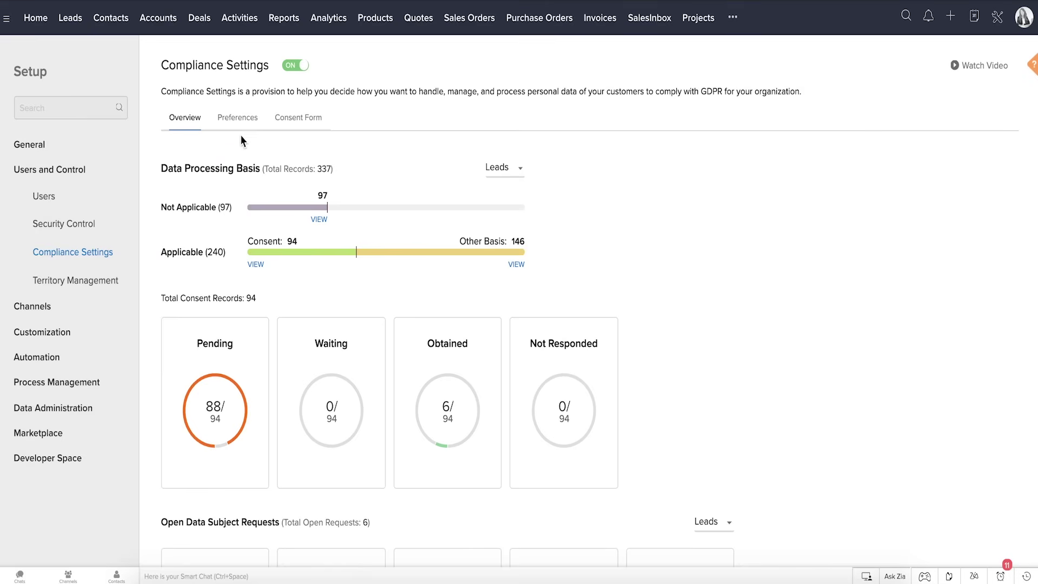
# - Review the compliance Preferences and Consent Form, then open Zylker Inc's Territory Management
pyautogui.click(240, 120)
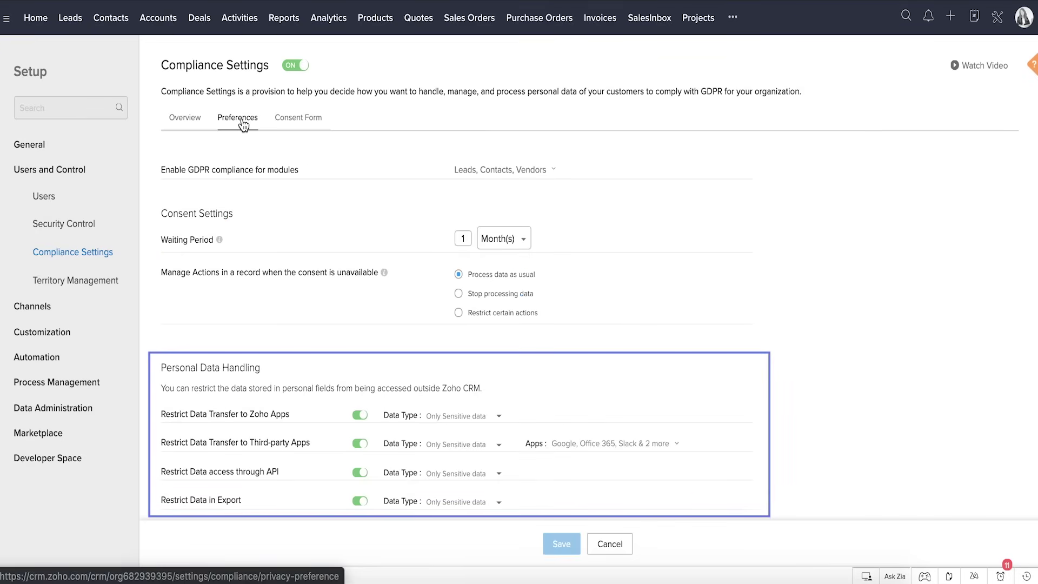
pyautogui.click(284, 127)
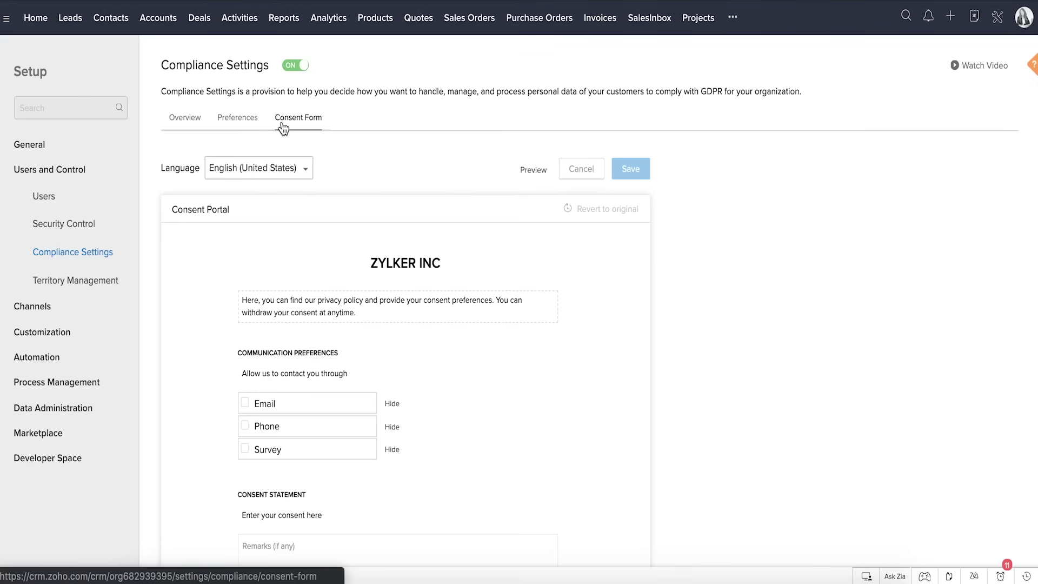
pyautogui.click(111, 290)
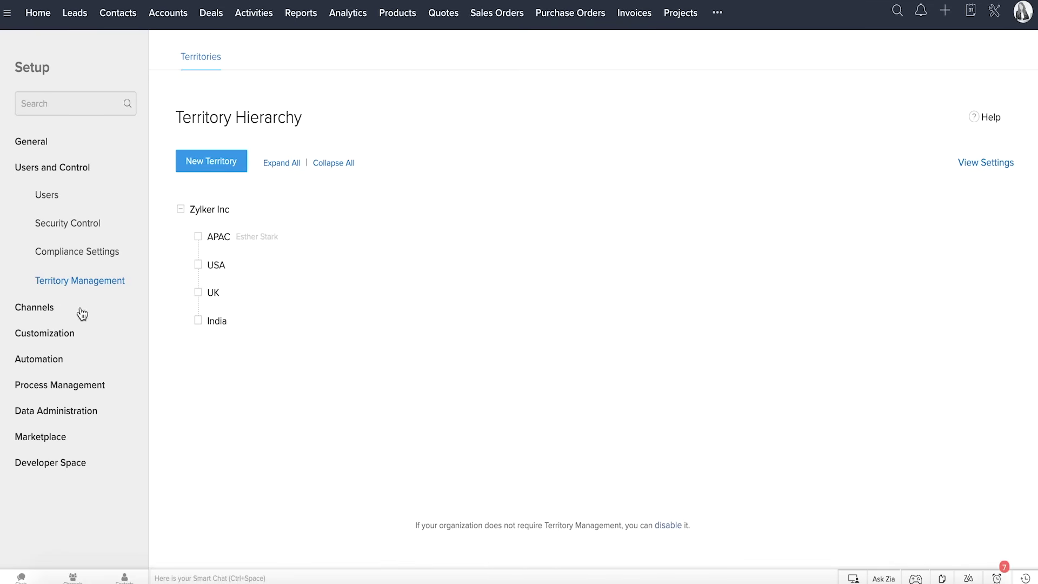
# - Browse the Email, Telephony, Social and Chat channel settings, ending on SalesSignals Settings
pyautogui.click(60, 312)
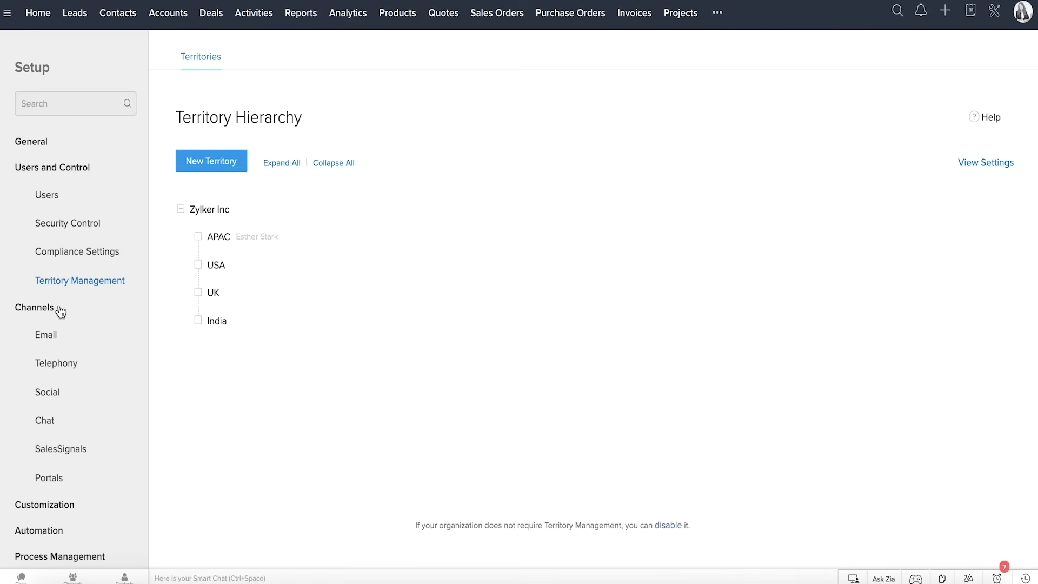
pyautogui.click(48, 339)
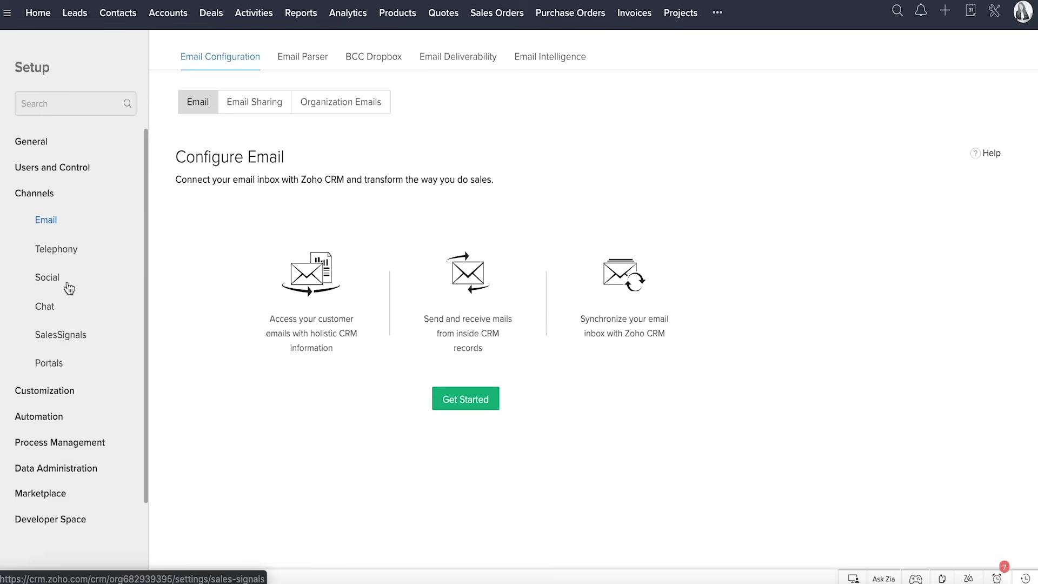
pyautogui.click(69, 257)
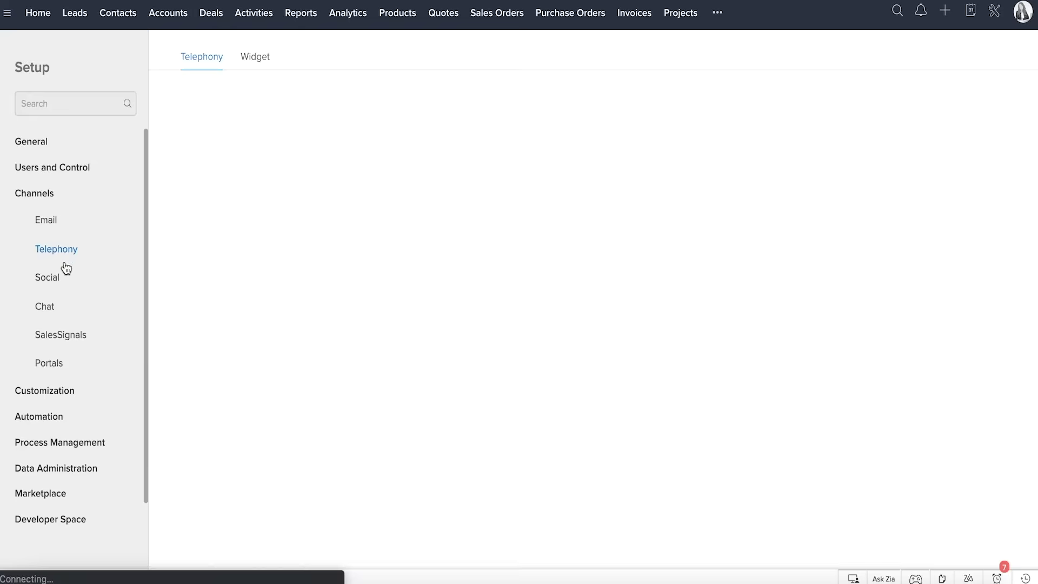
pyautogui.click(48, 277)
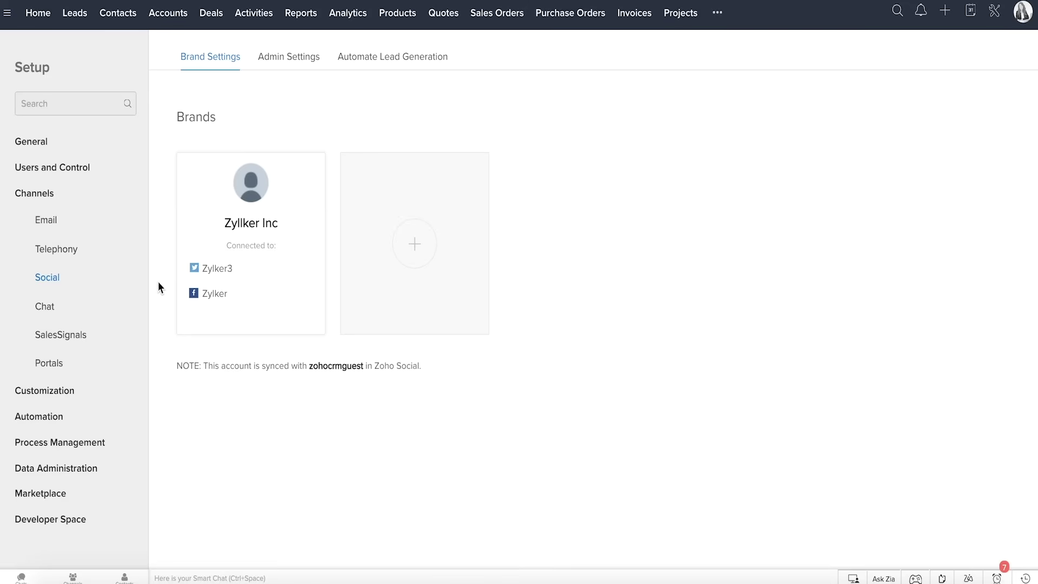
pyautogui.click(47, 309)
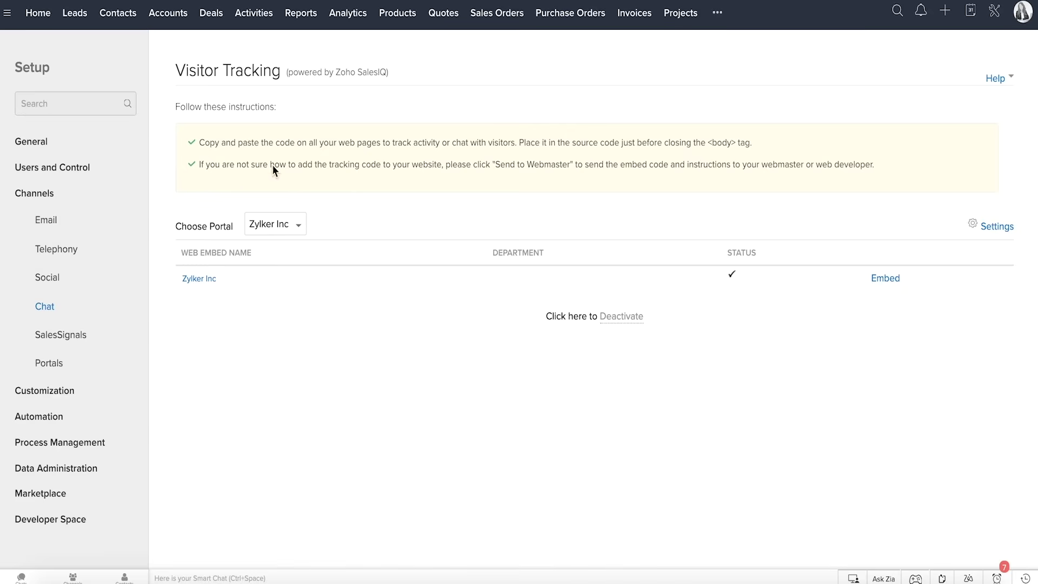
pyautogui.click(82, 335)
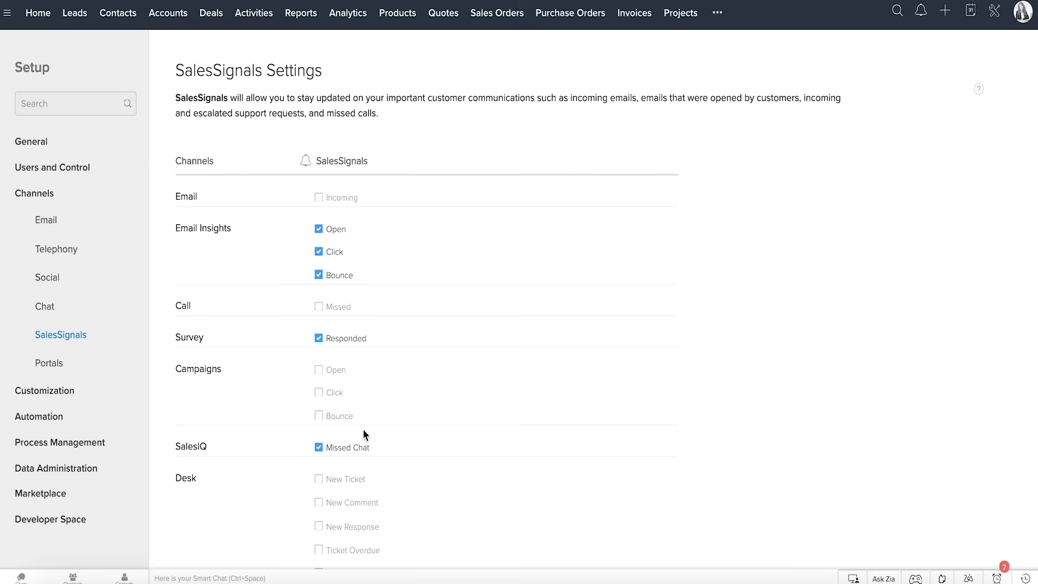
pyautogui.scroll(-1, 363, 429)
pyautogui.scroll(-4, 362, 429)
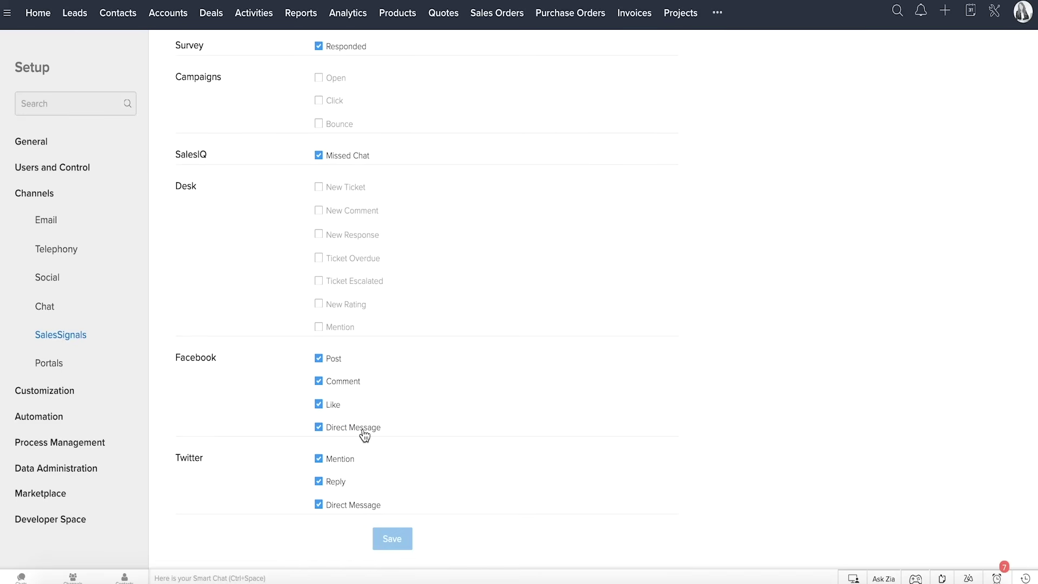
pyautogui.scroll(1, 363, 436)
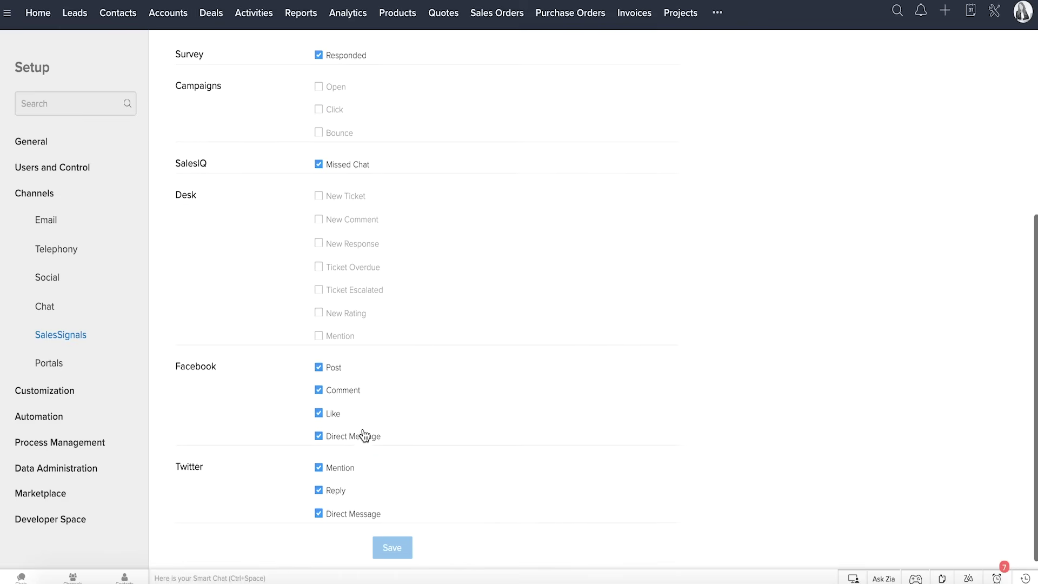
pyautogui.scroll(3, 364, 436)
pyautogui.scroll(2, 364, 434)
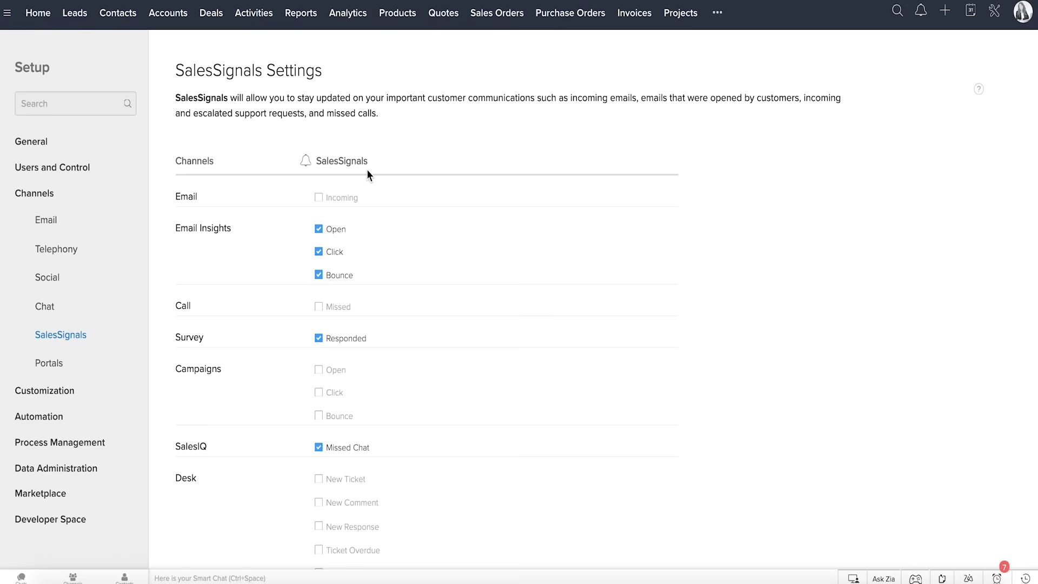
# - Check the SalesSignals notifications under the bell, then expand the Customization group
pyautogui.click(921, 14)
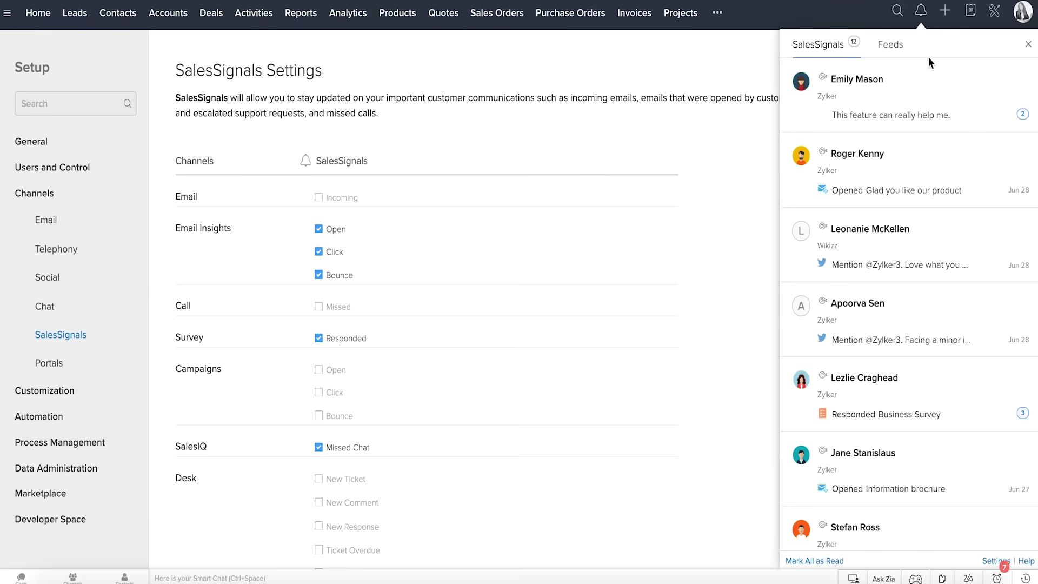
pyautogui.scroll(-1, 931, 268)
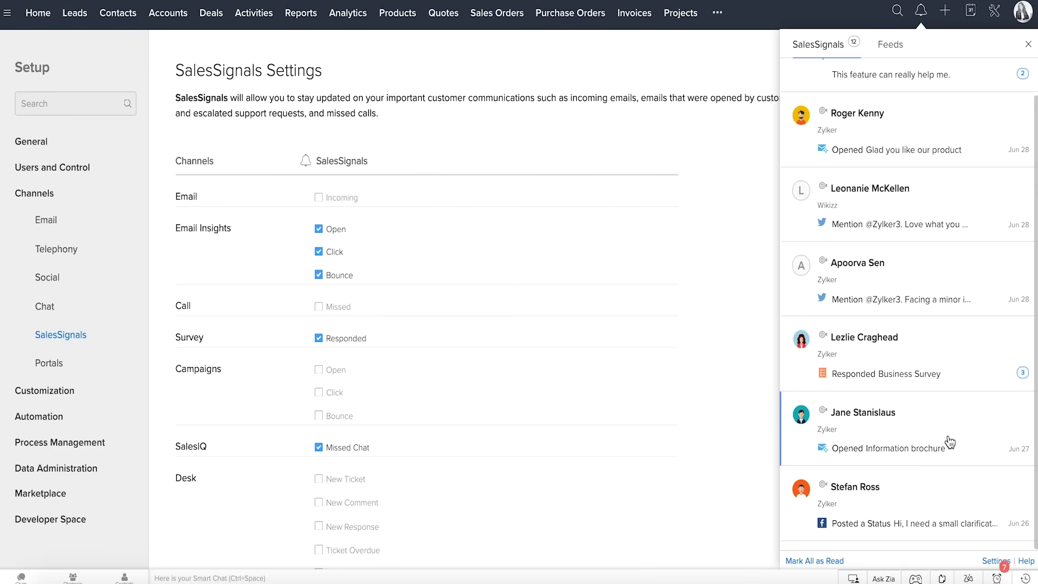
pyautogui.click(649, 487)
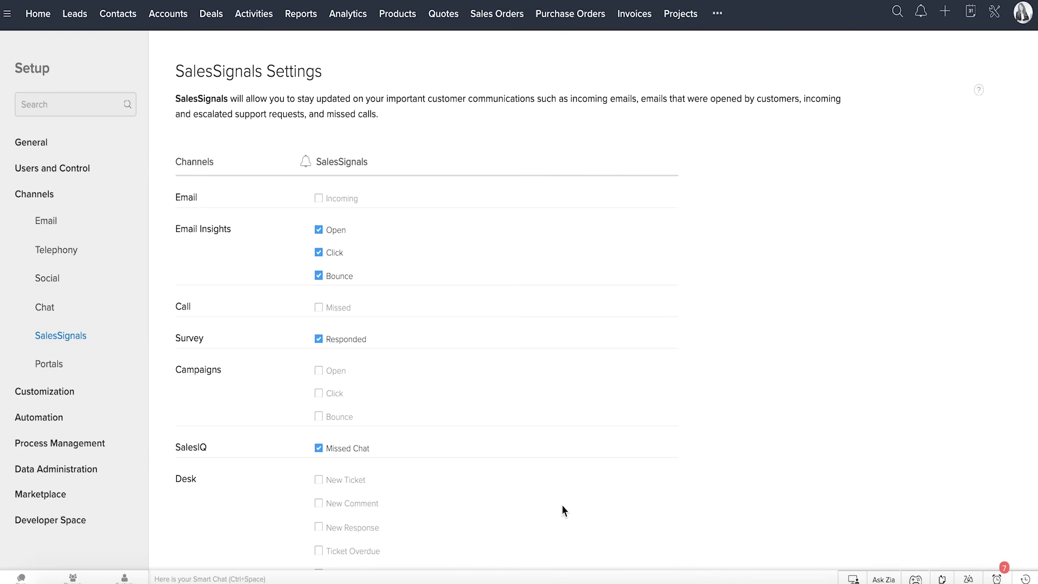
pyautogui.click(71, 393)
pyautogui.scroll(-3, 69, 397)
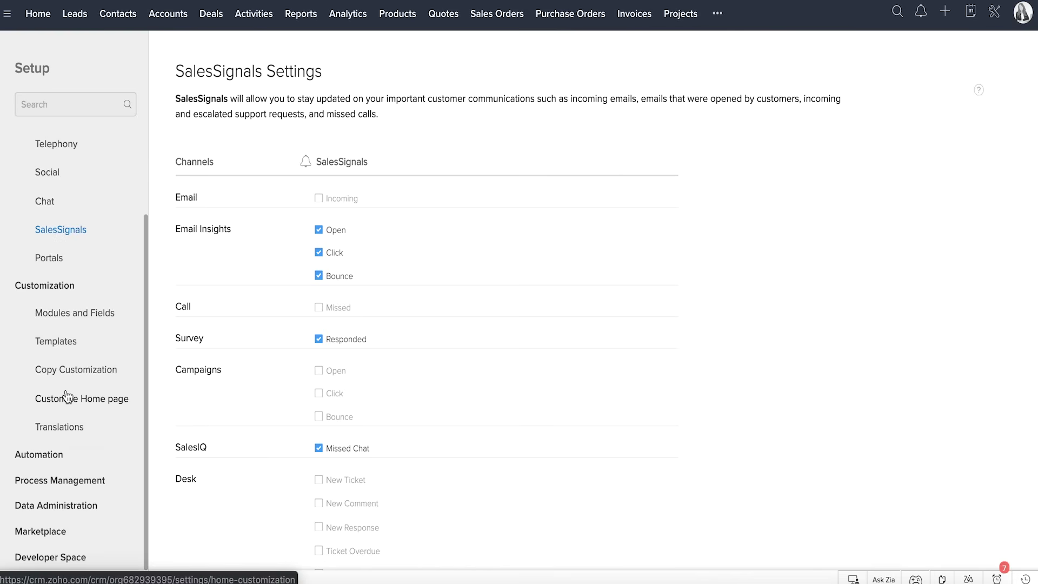
# - Add a Long Integer field to Patients Information and an IMAGE2 block to the birthday email
pyautogui.click(96, 317)
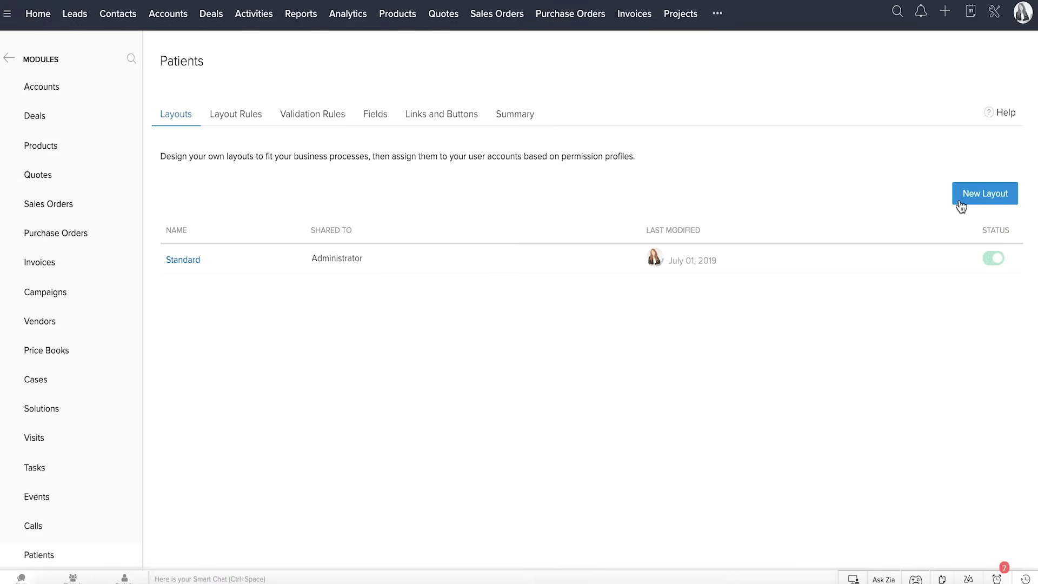
pyautogui.moveTo(144, 213); pyautogui.dragTo(280, 326)
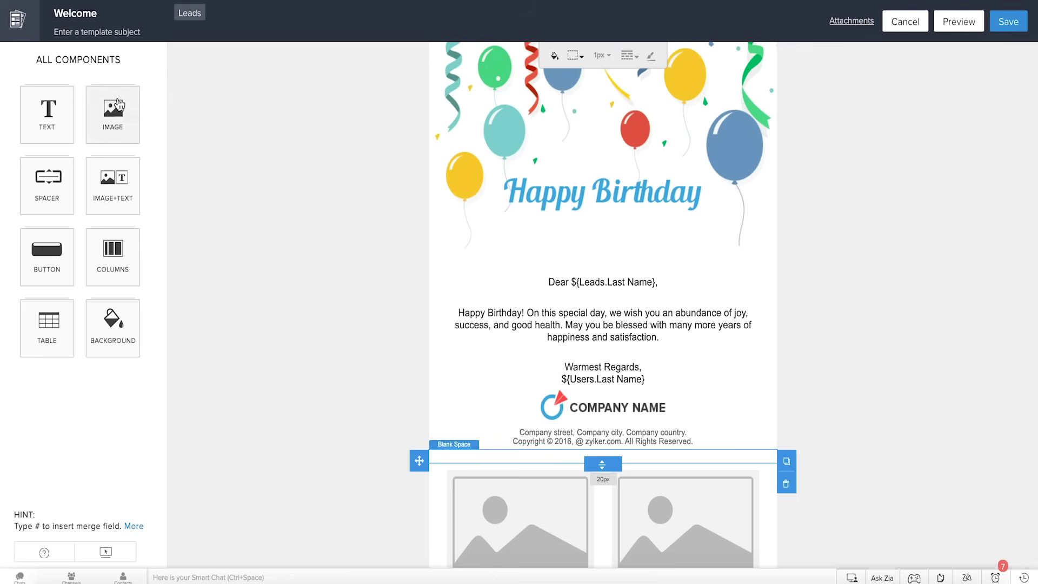
pyautogui.click(119, 104)
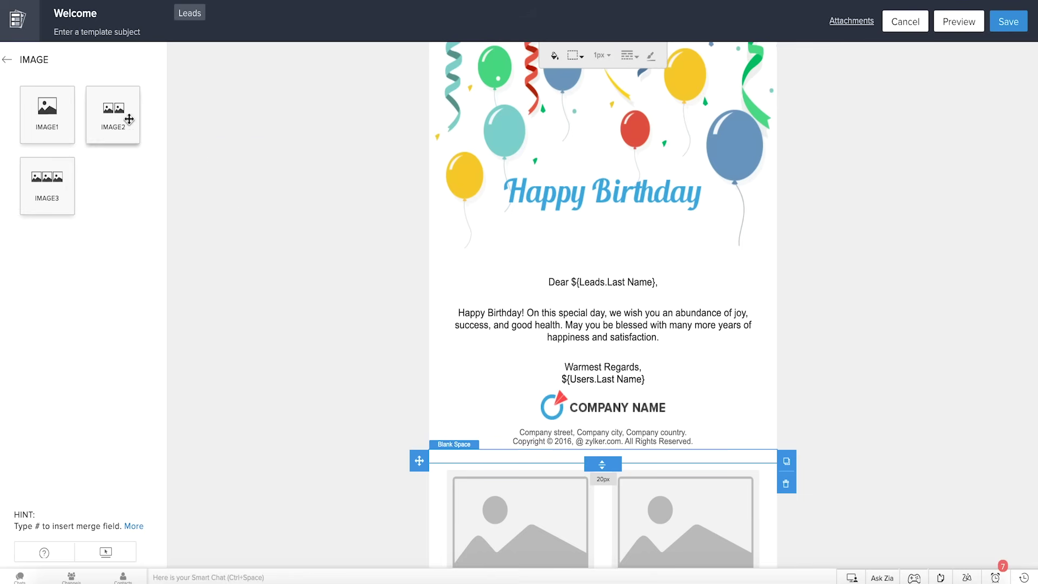
pyautogui.moveTo(129, 119); pyautogui.dragTo(478, 226)
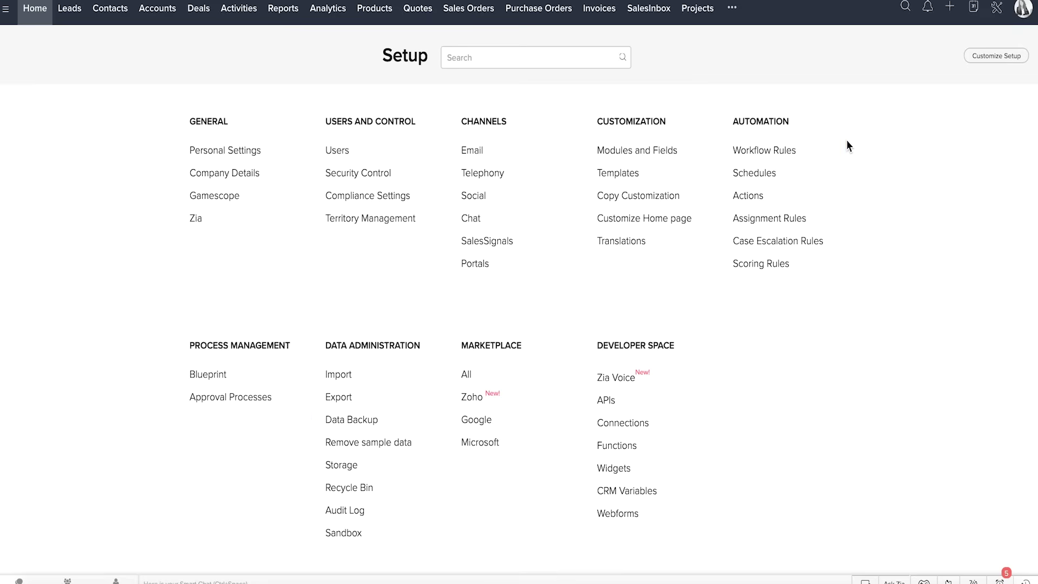
# - Open the Big Deal Rule workflow and explore its instant and scheduled action options
pyautogui.click(790, 153)
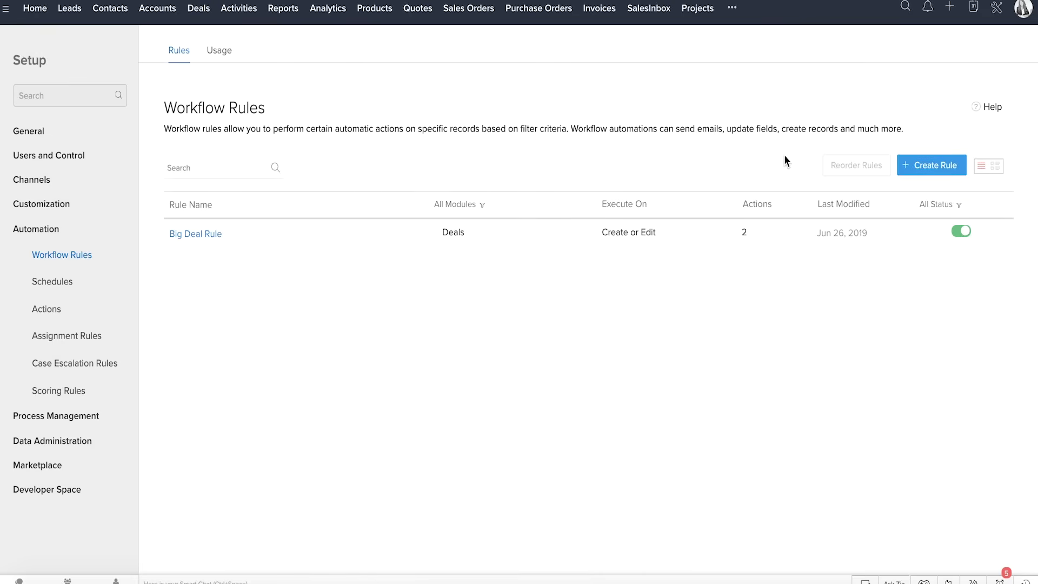
pyautogui.click(196, 233)
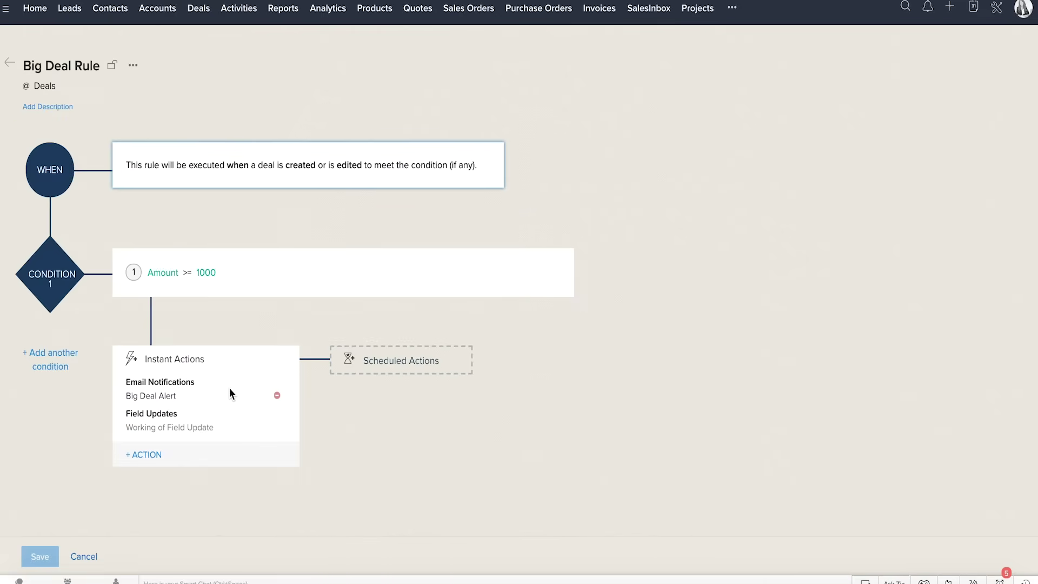
pyautogui.click(225, 457)
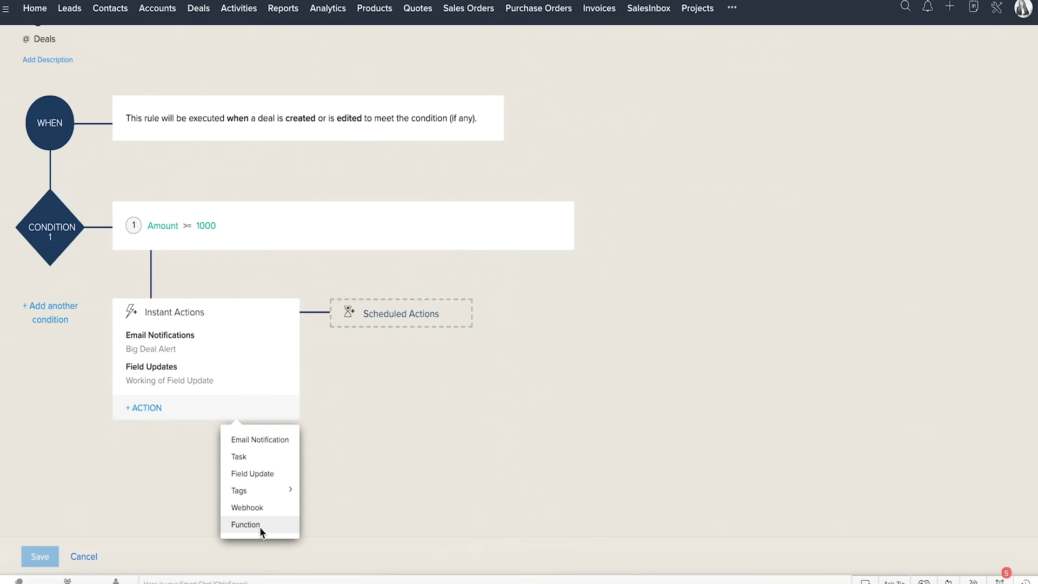
pyautogui.click(386, 316)
pyautogui.click(429, 336)
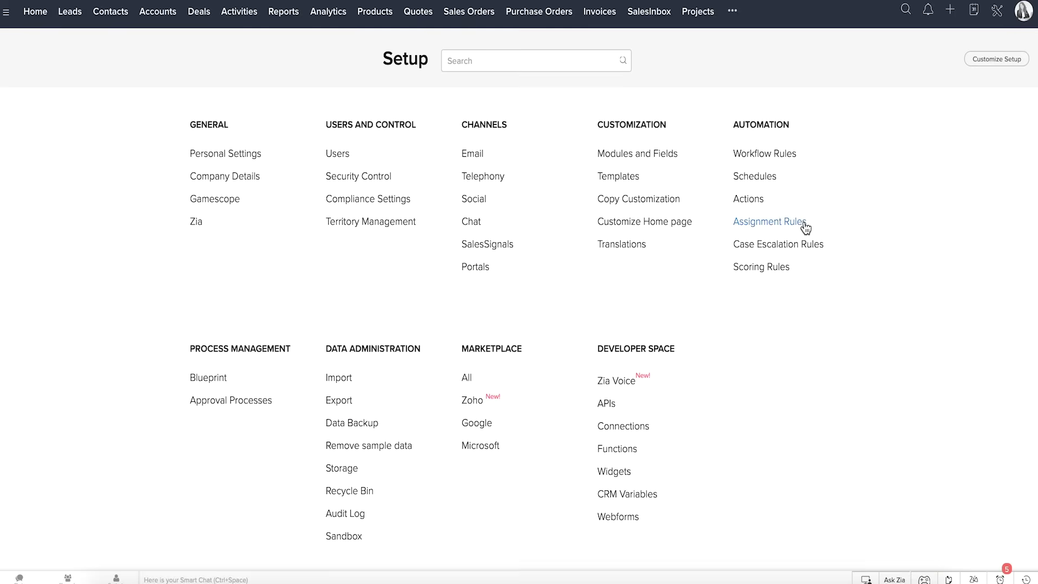
pyautogui.click(802, 222)
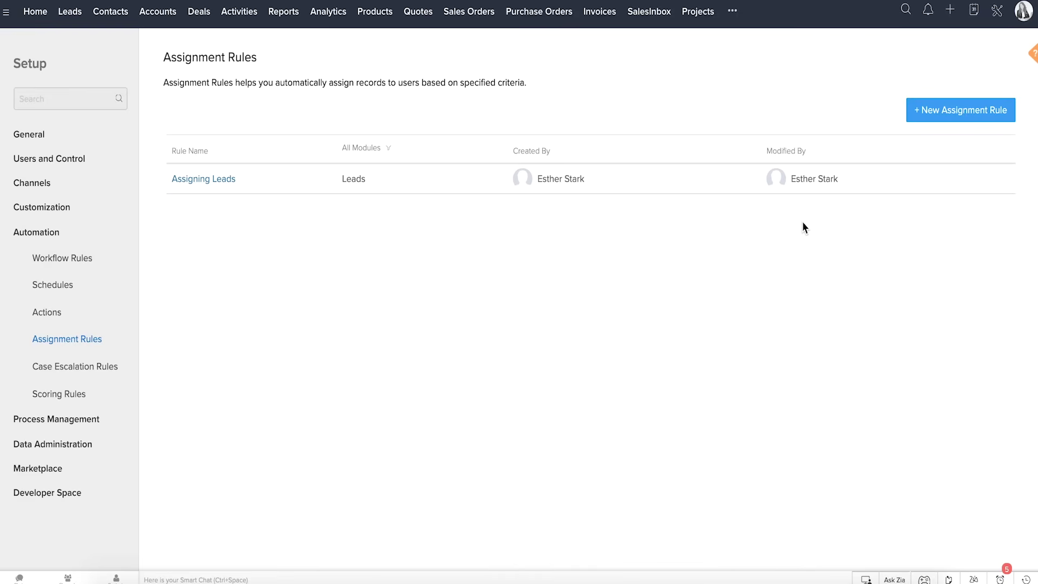
pyautogui.click(219, 180)
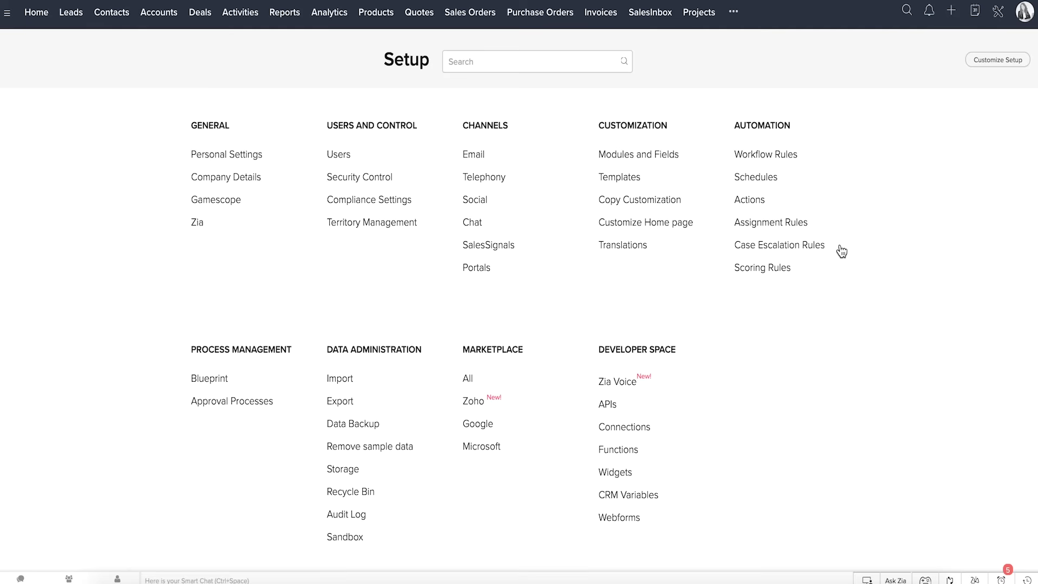
pyautogui.click(757, 247)
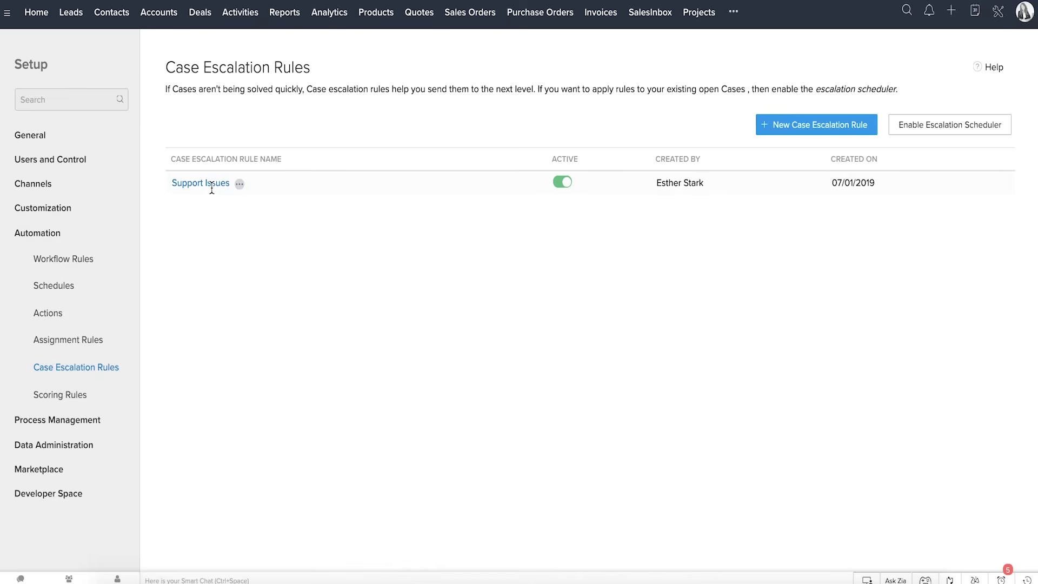
pyautogui.click(212, 184)
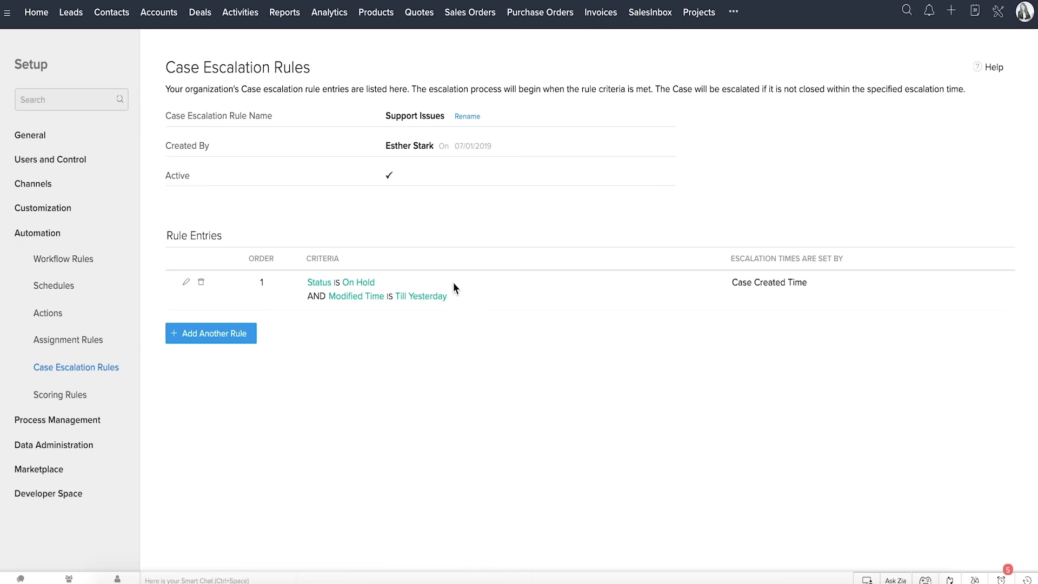
pyautogui.click(456, 297)
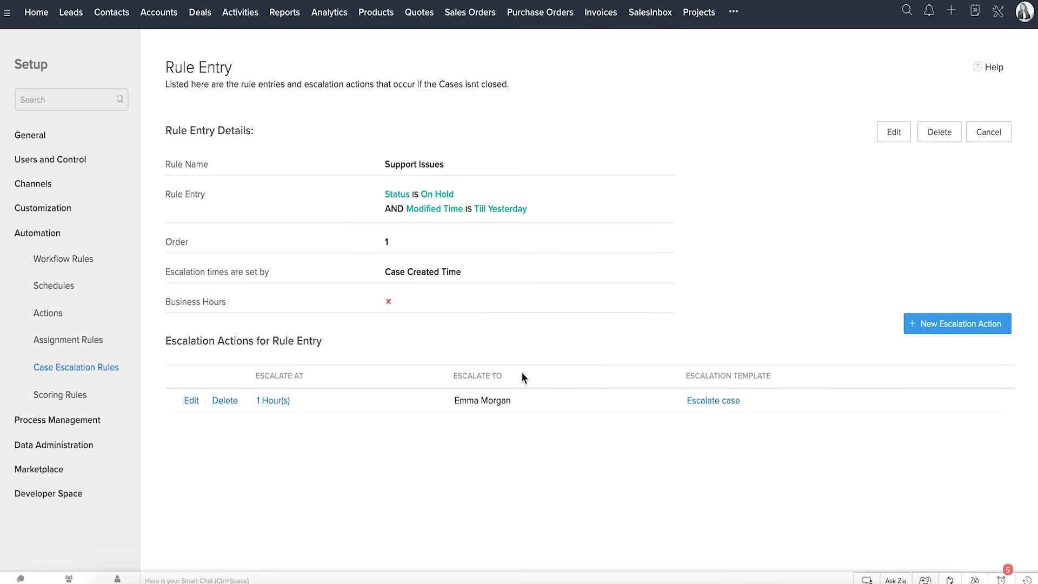
pyautogui.click(783, 282)
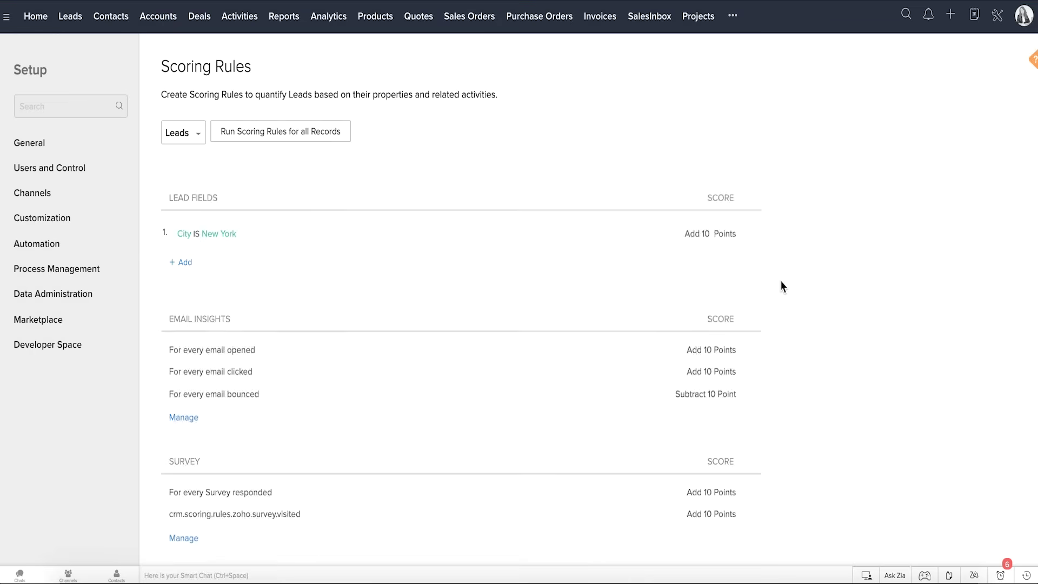
pyautogui.click(198, 139)
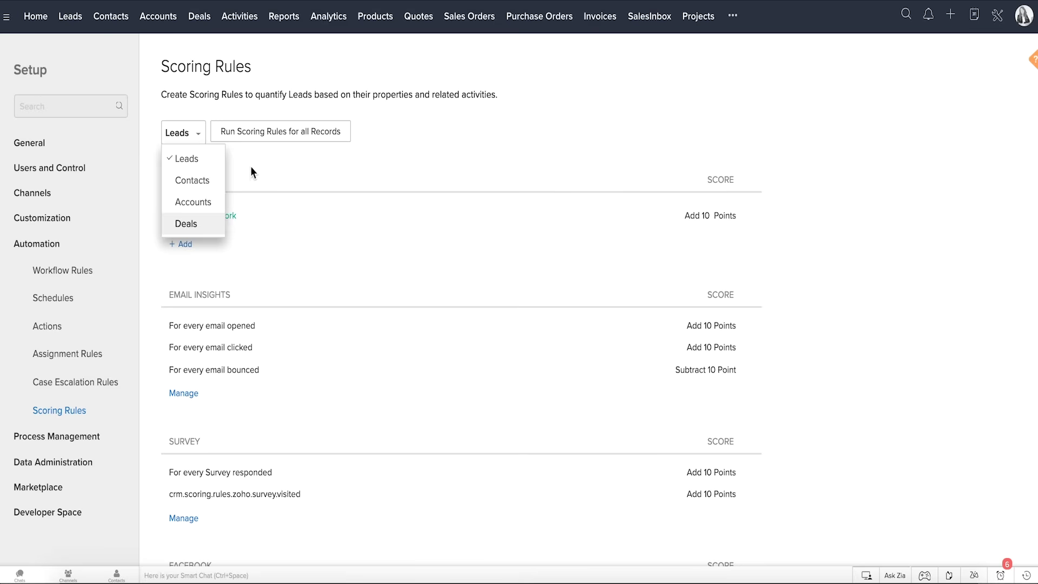
pyautogui.click(252, 158)
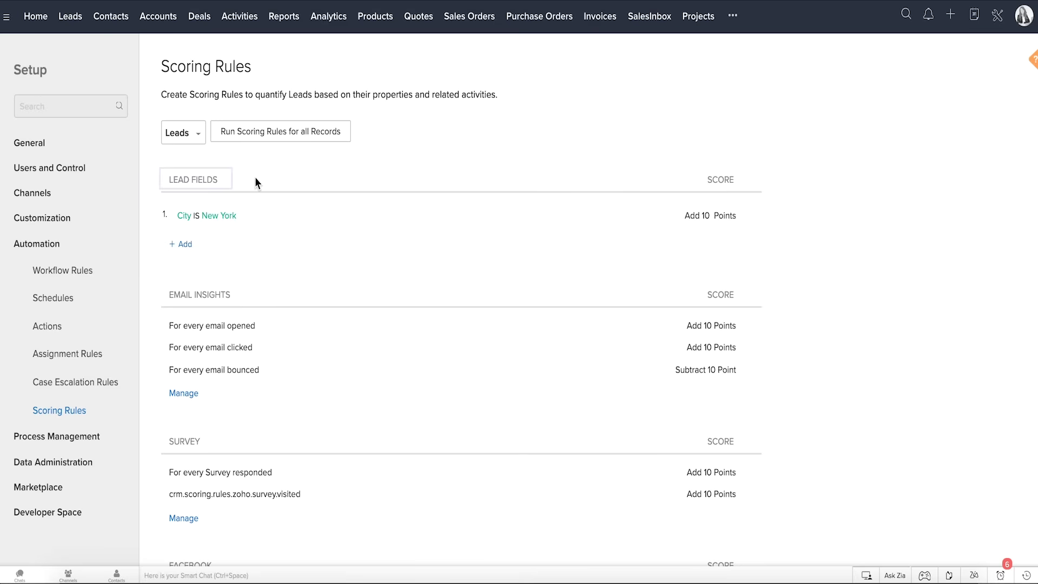
pyautogui.scroll(-2, 243, 177)
pyautogui.scroll(-2, 239, 184)
pyautogui.scroll(-1, 239, 183)
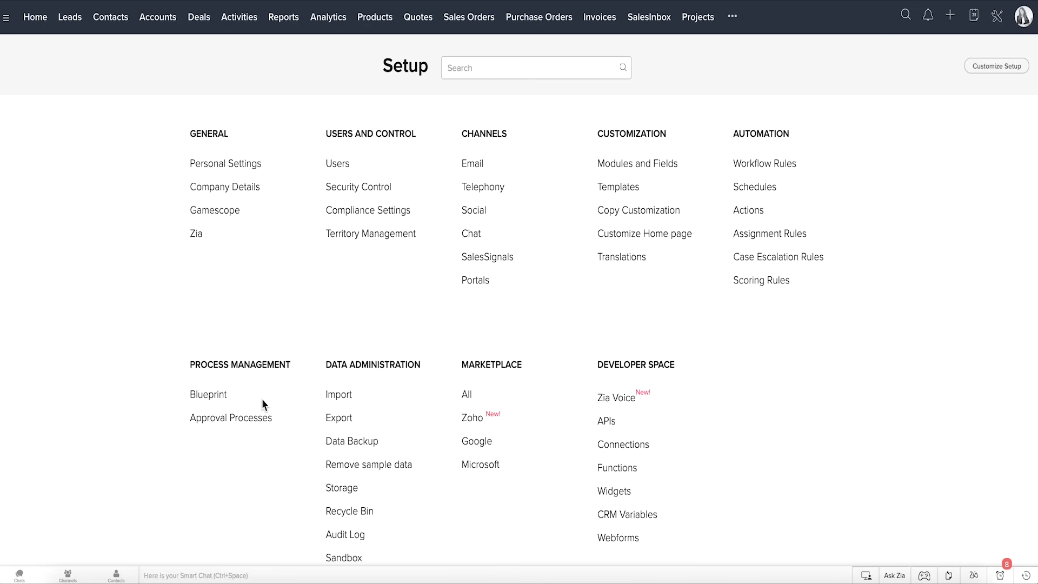
# - In the Lead nurturing blueprint, complete the Product Demo task with a note that the demo was loved
pyautogui.click(221, 397)
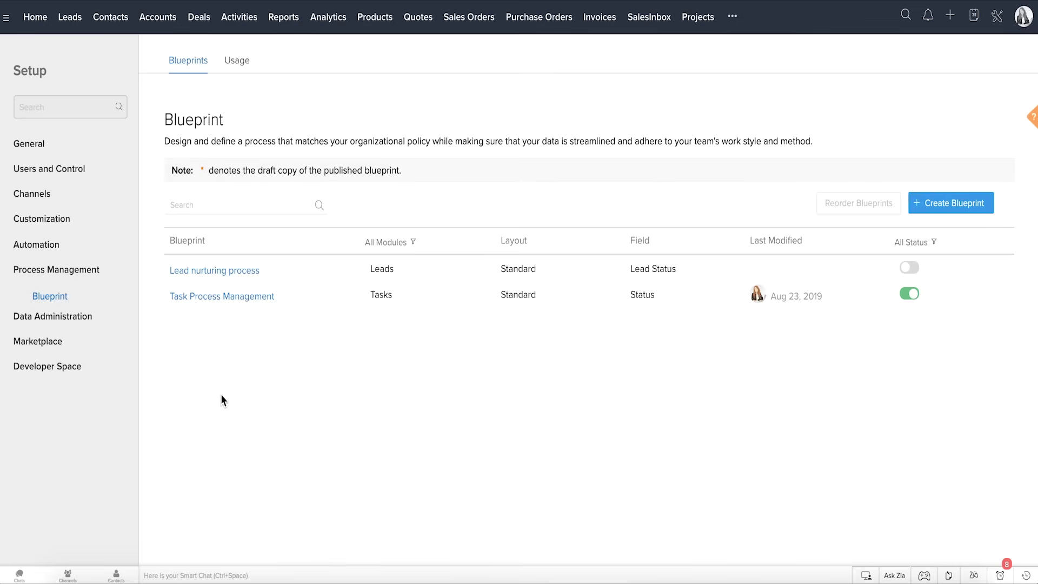
pyautogui.click(235, 272)
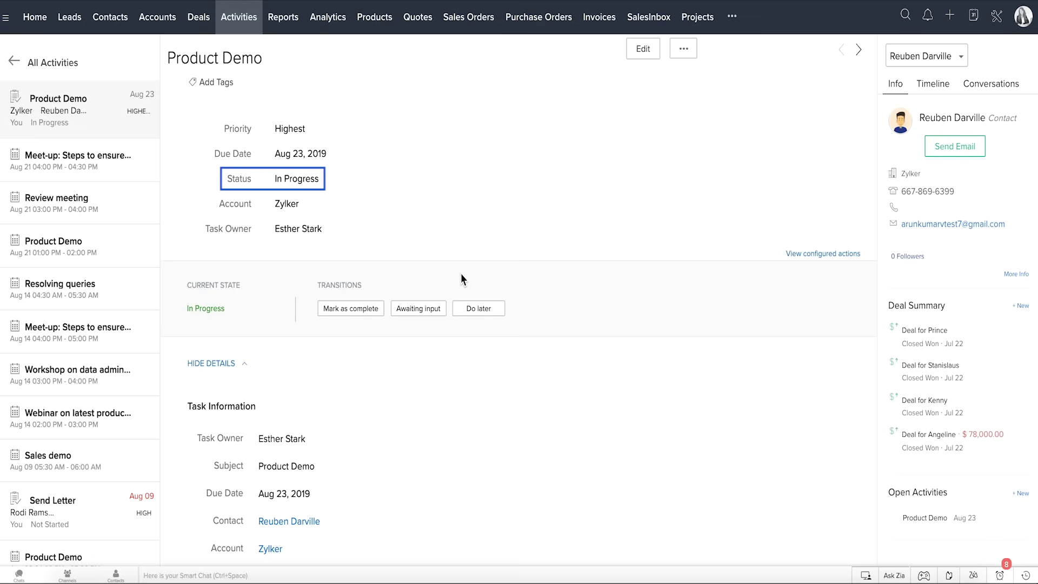
pyautogui.click(373, 309)
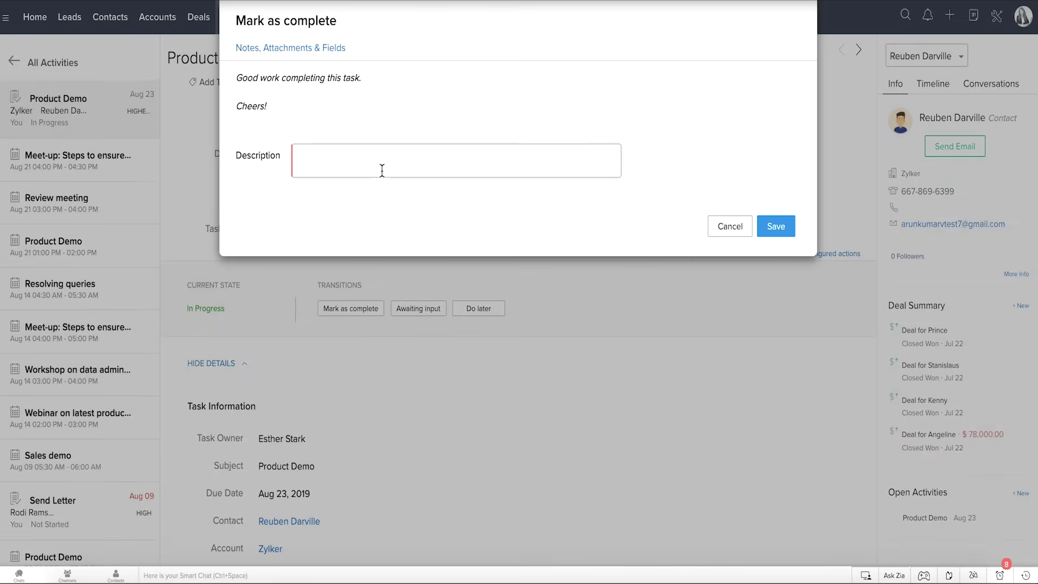
pyautogui.click(380, 164)
pyautogui.write('Loved the demo - has a few recommendations - can be fulfilled in the upcoming enhancement - all good.')
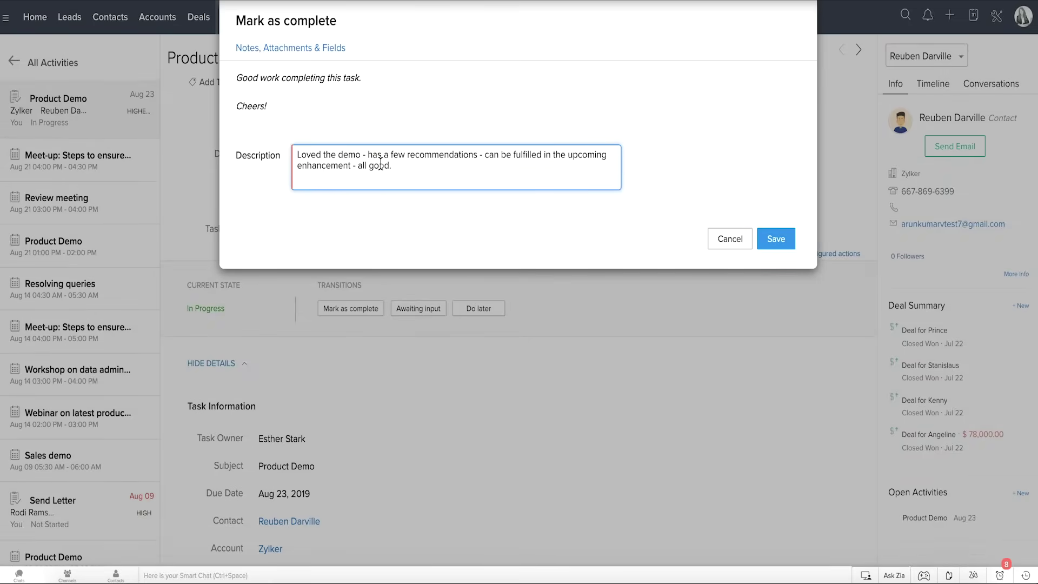
pyautogui.click(774, 243)
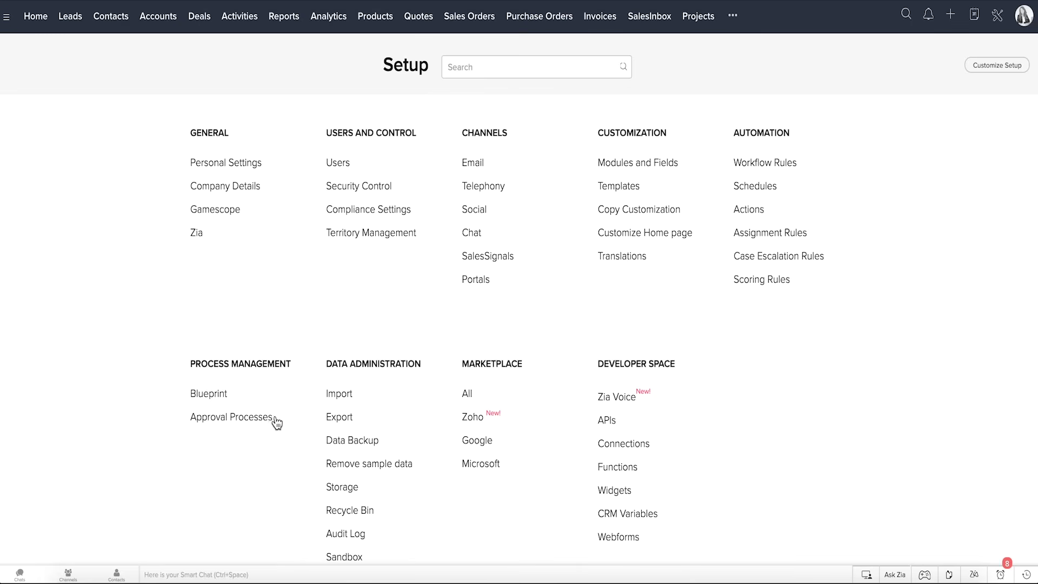
pyautogui.click(269, 419)
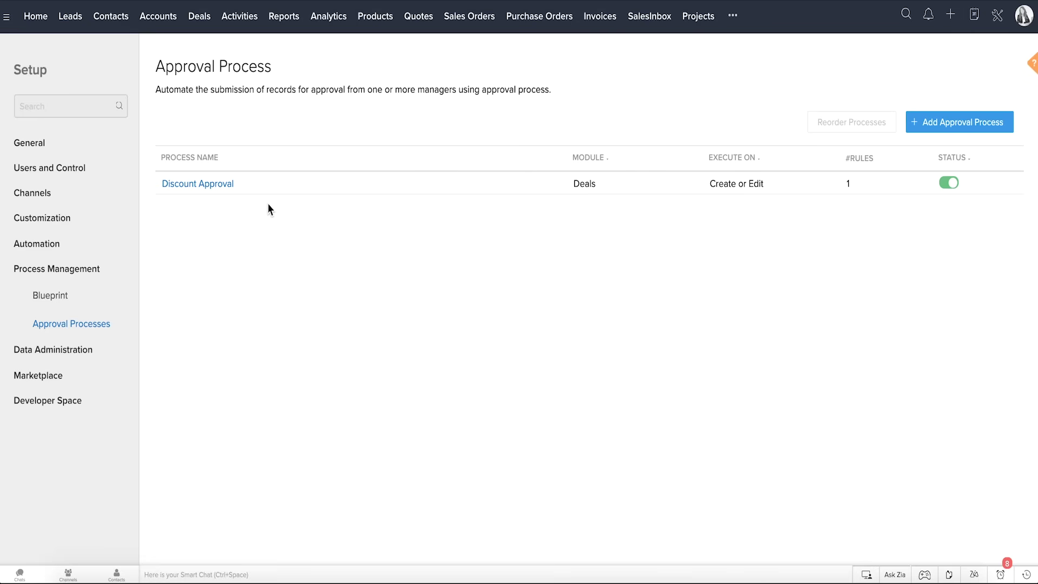
pyautogui.click(230, 185)
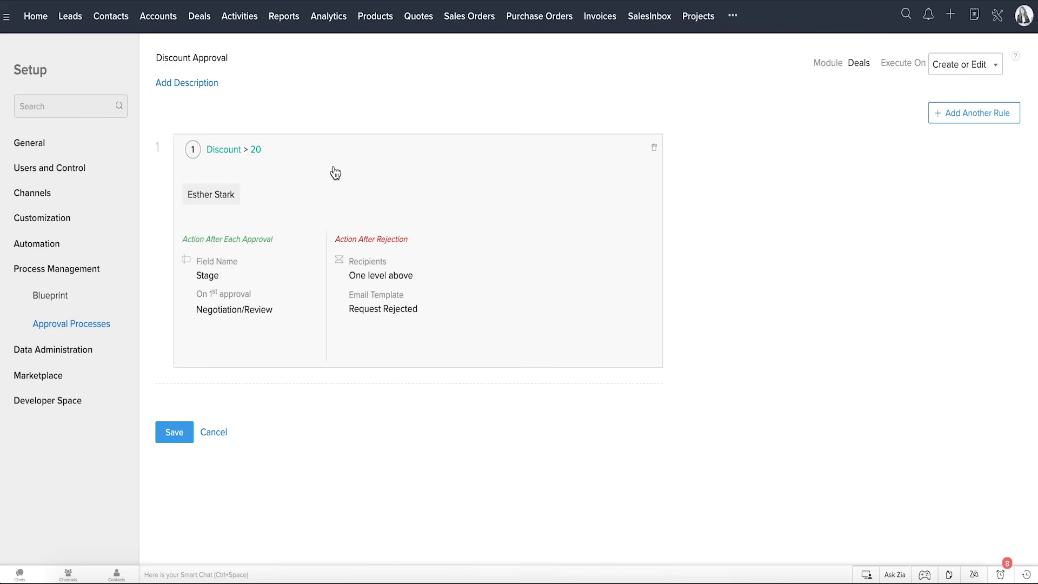
pyautogui.click(335, 173)
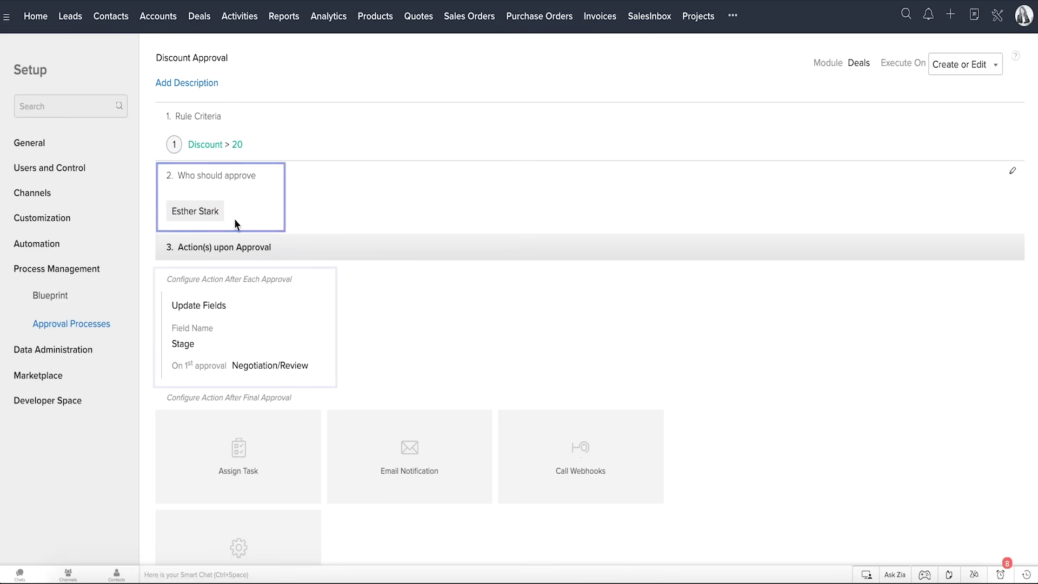
pyautogui.moveTo(244, 333)
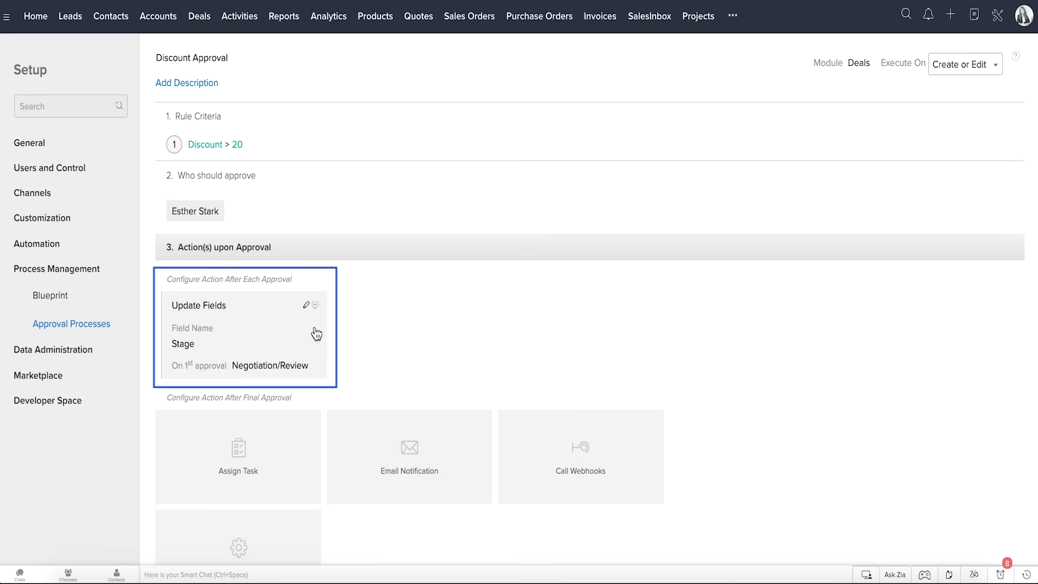
pyautogui.scroll(-3, 317, 334)
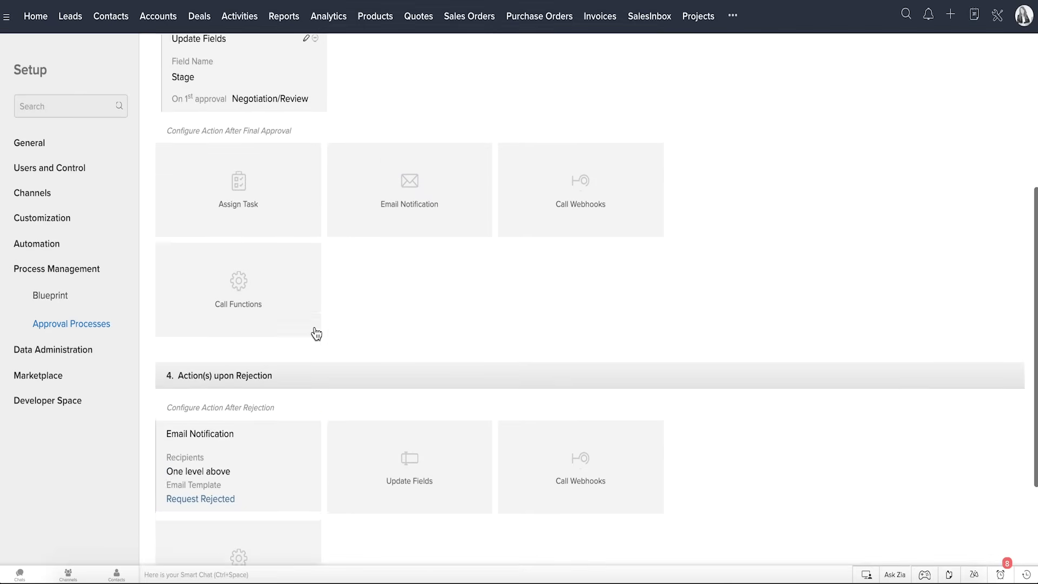
pyautogui.scroll(-2, 316, 334)
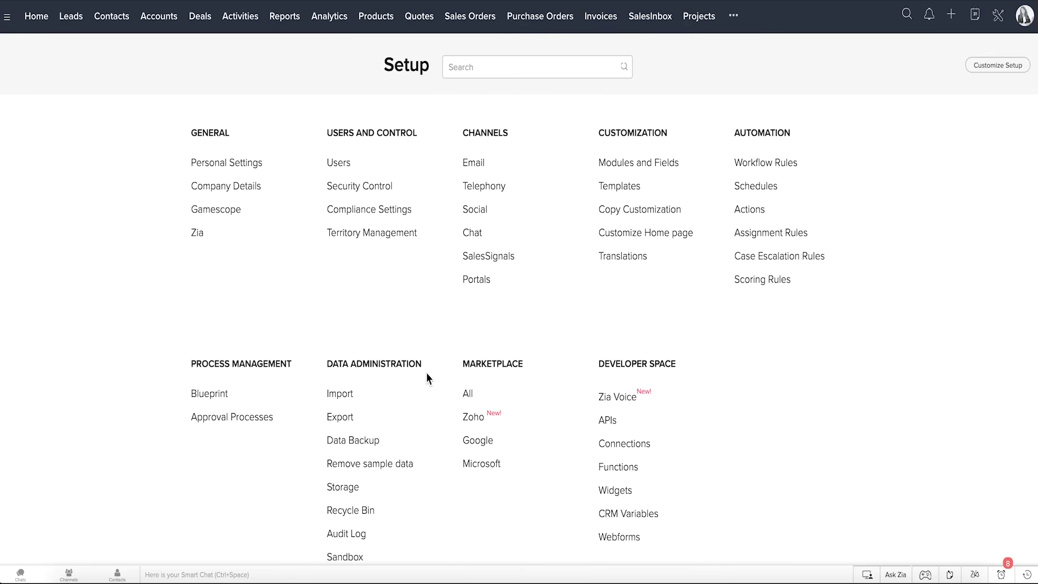
# - Browse the Import, Export, Data Backup, Storage, Audit Log and Sandbox data administration pages
pyautogui.click(355, 395)
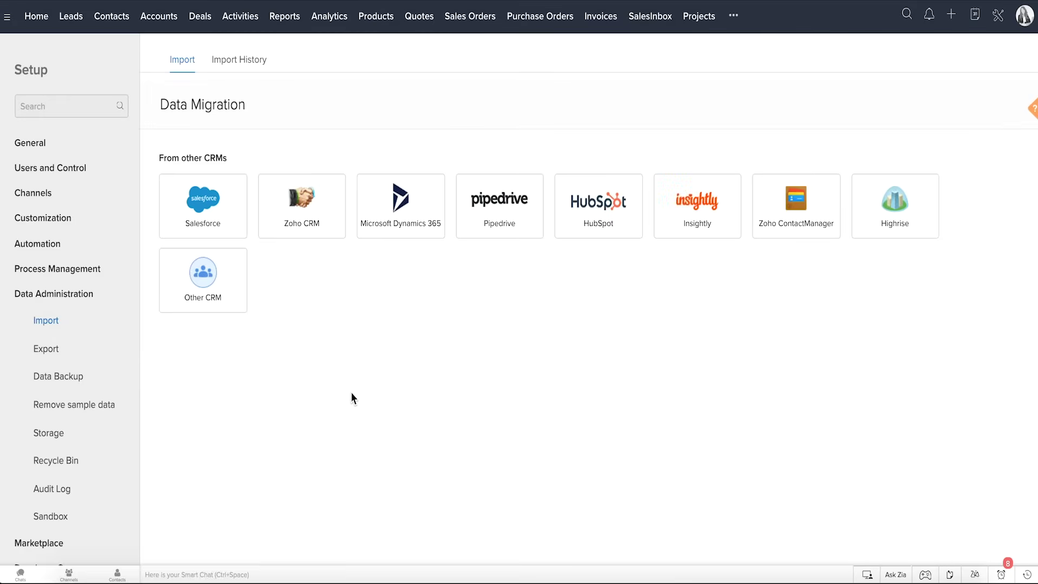
pyautogui.click(53, 349)
pyautogui.click(63, 377)
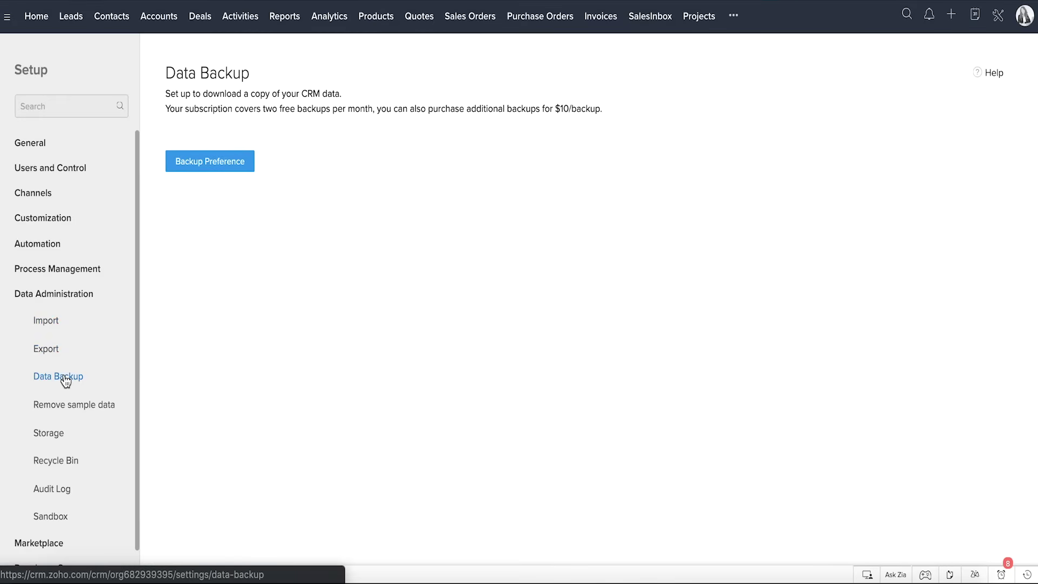
pyautogui.click(50, 434)
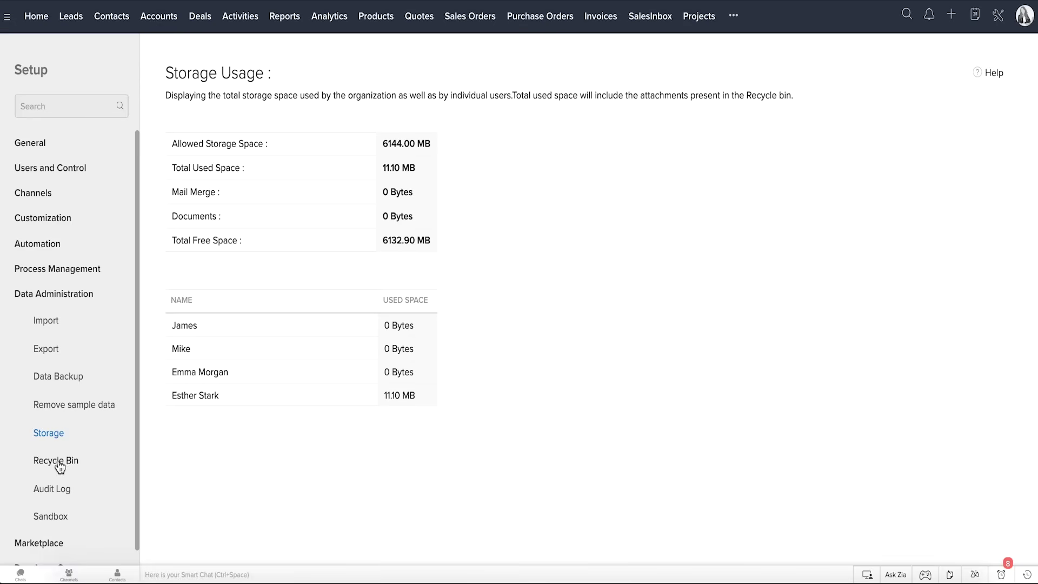
pyautogui.click(59, 493)
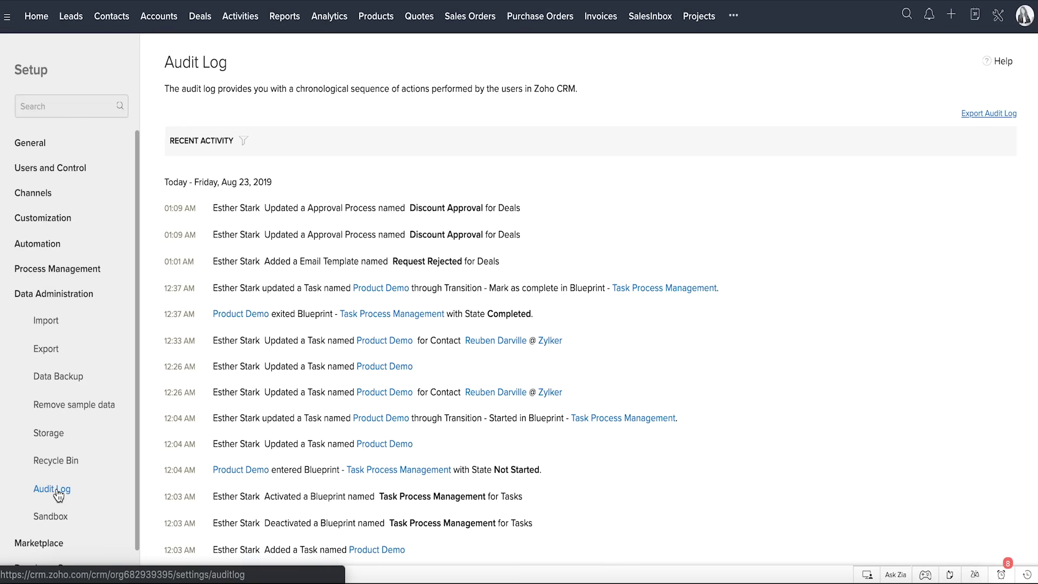
pyautogui.click(63, 519)
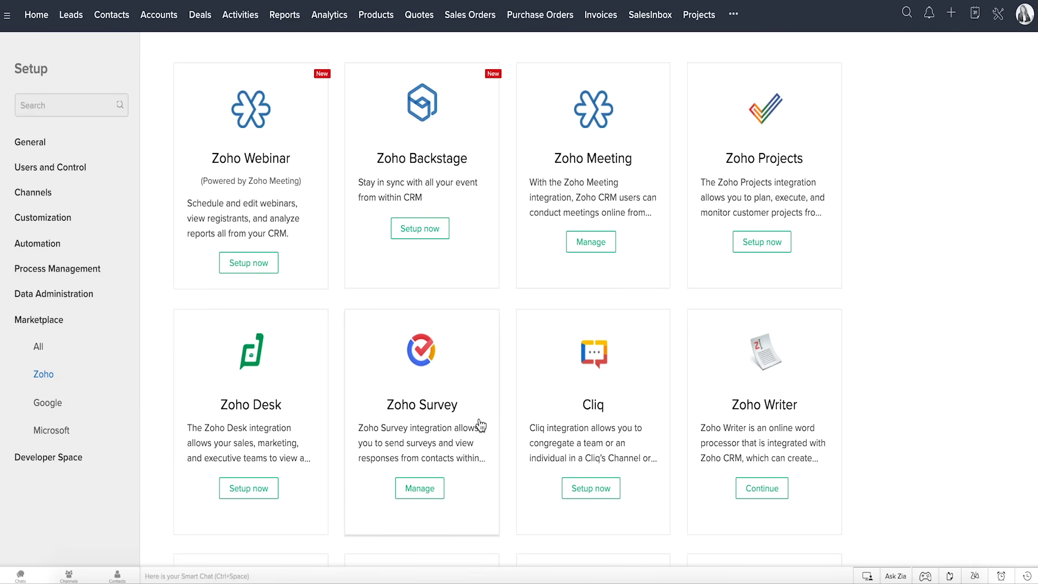
# - View the Google integrations, then the Microsoft Office 365 integrations in Marketplace
pyautogui.click(62, 408)
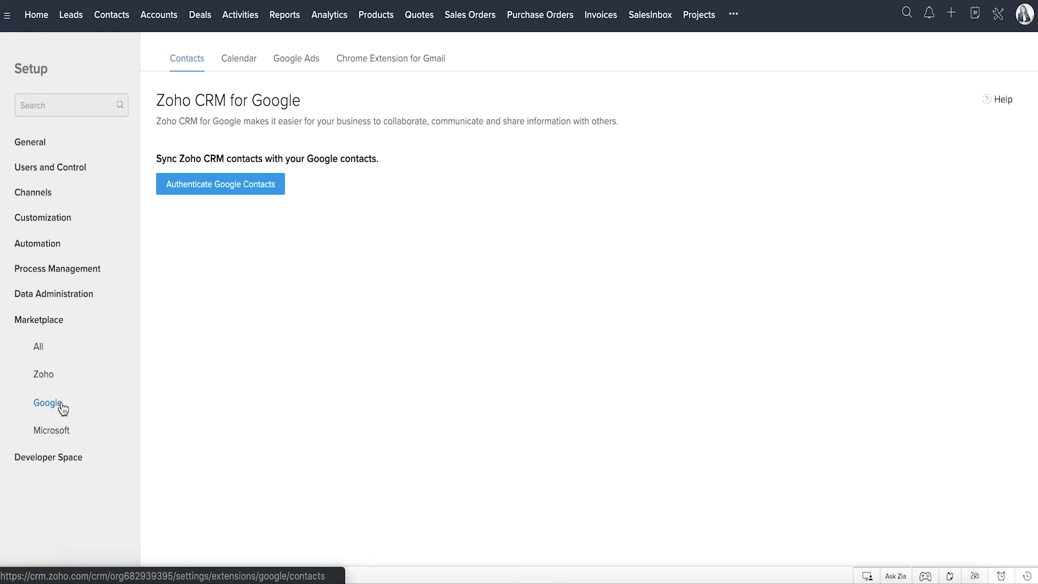
pyautogui.click(58, 439)
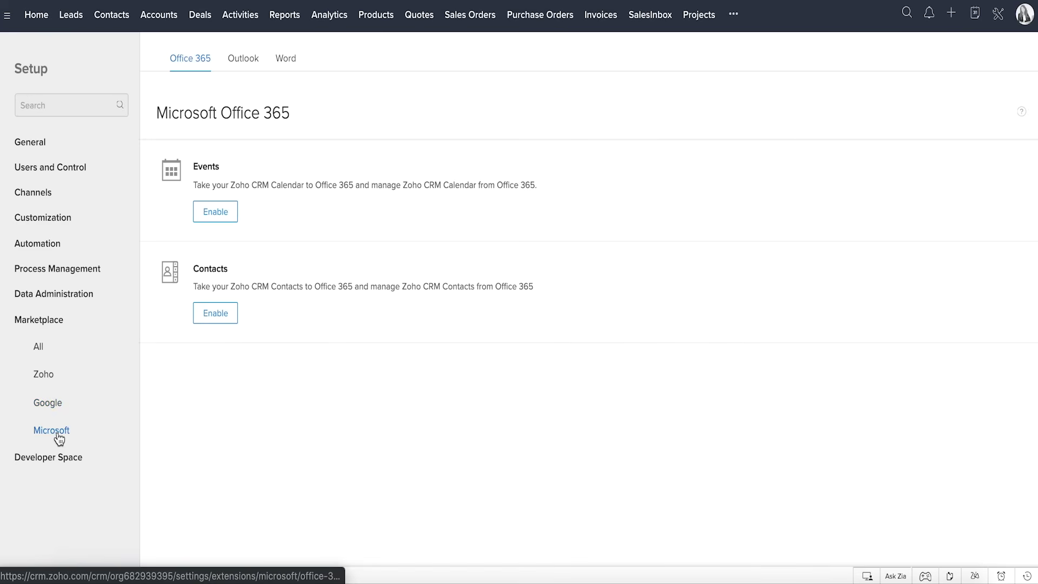